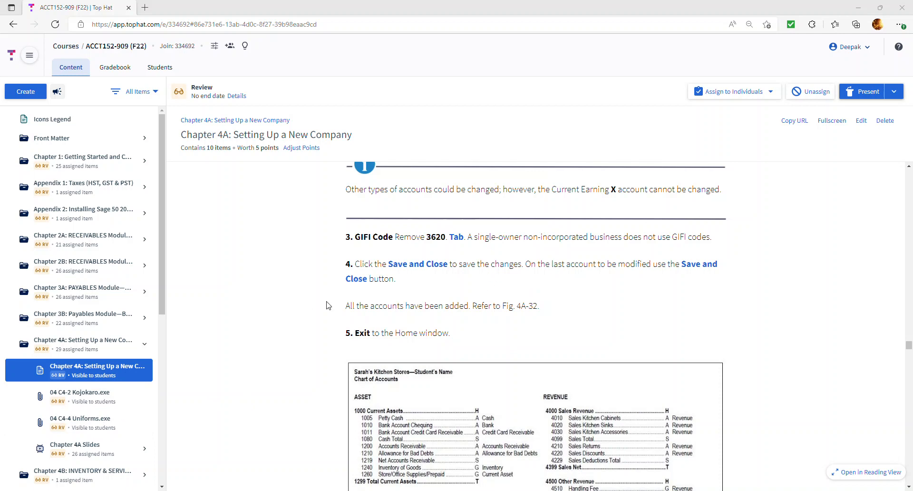
# Look back through Chapter 4A's account-modifying and account-creation exercises, and show the chapter in fullscreen view
pyautogui.scroll(10, 327, 305)
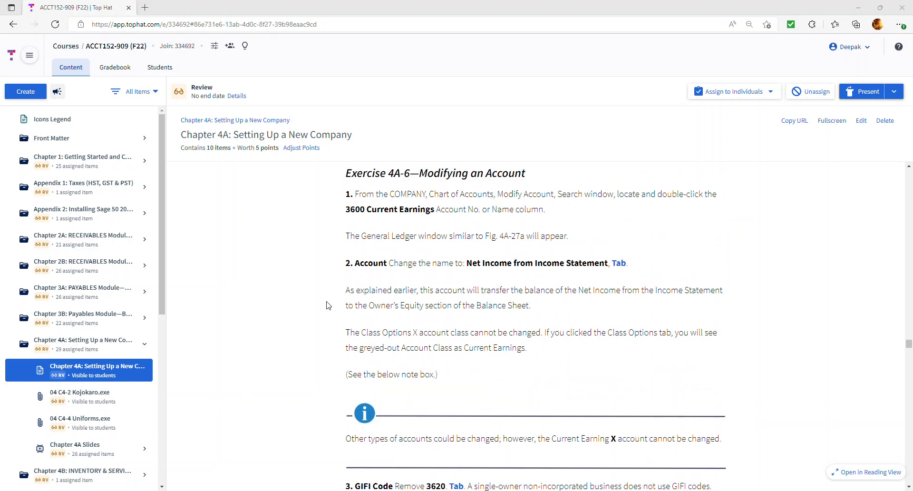
pyautogui.scroll(20, 554, 354)
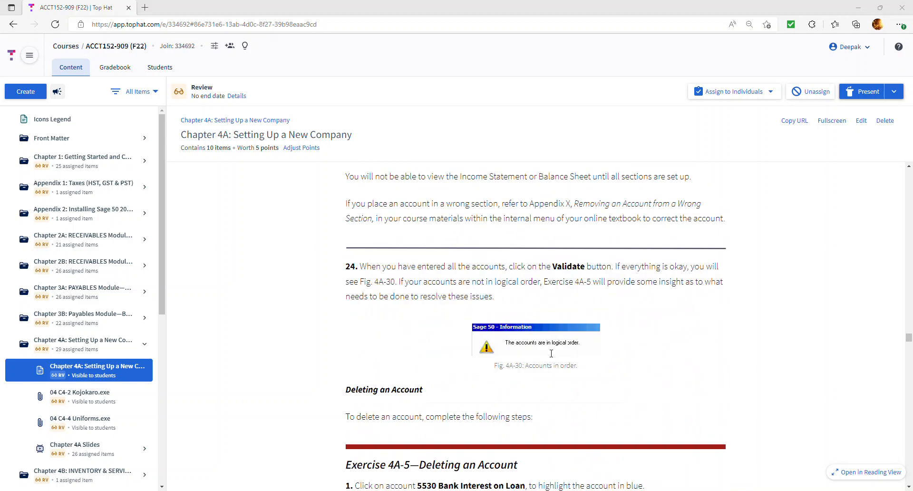
pyautogui.scroll(10, 554, 355)
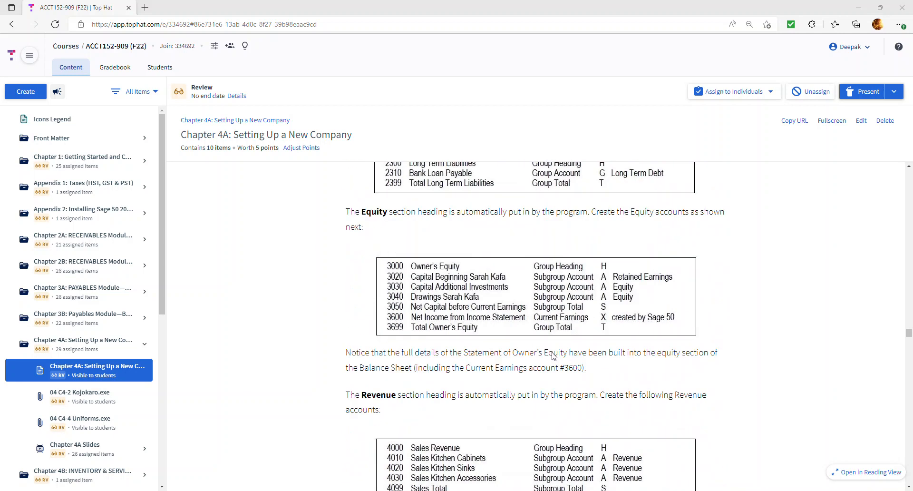
pyautogui.scroll(15, 554, 354)
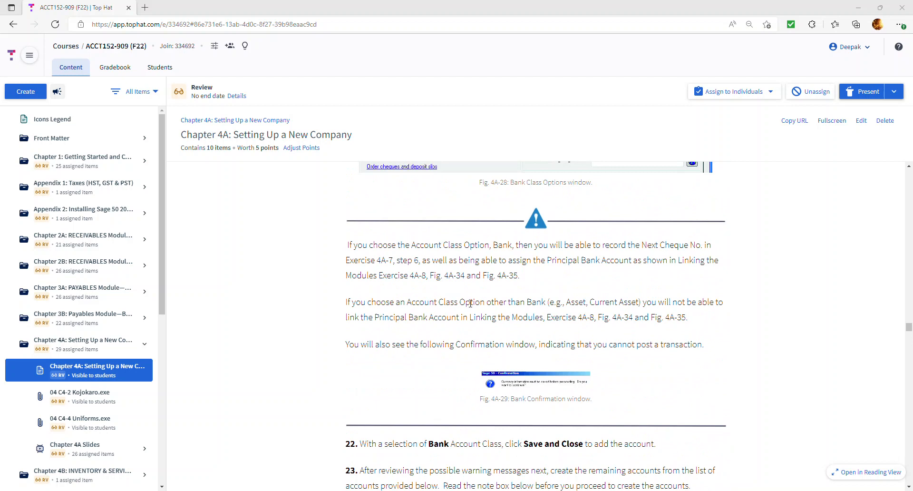
pyautogui.scroll(15, 470, 303)
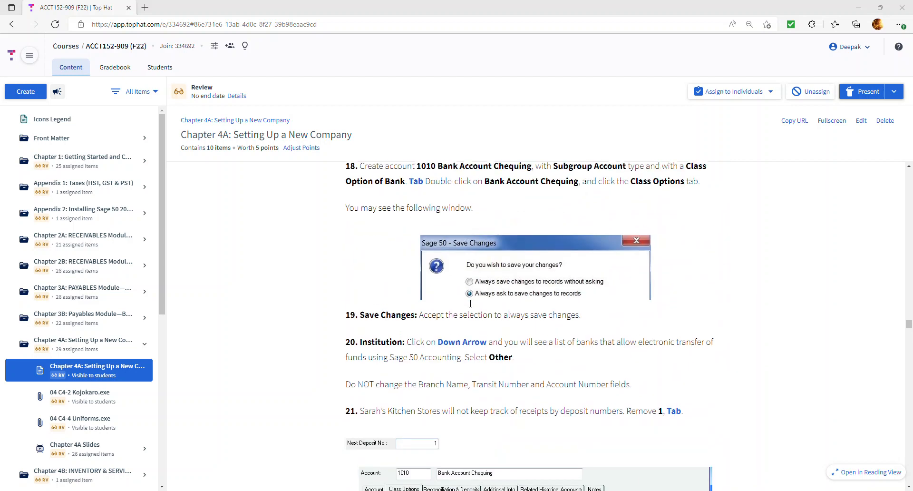
pyautogui.scroll(8, 470, 303)
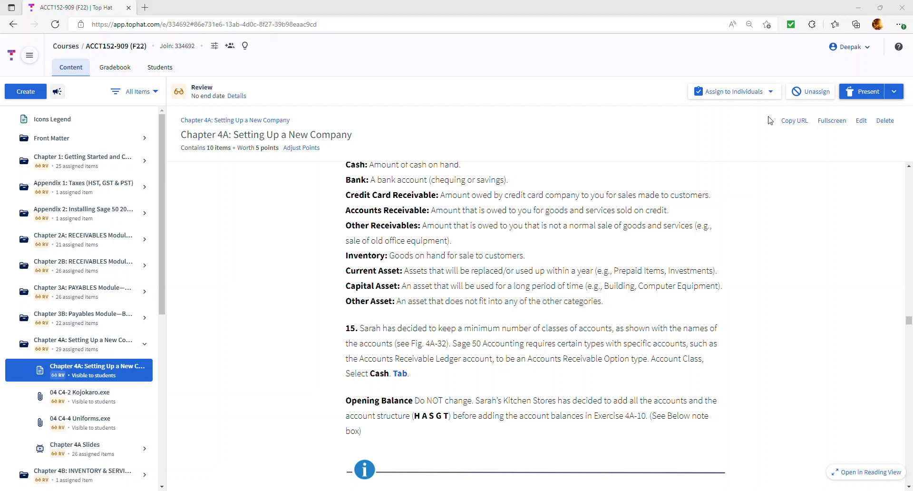
pyautogui.click(837, 125)
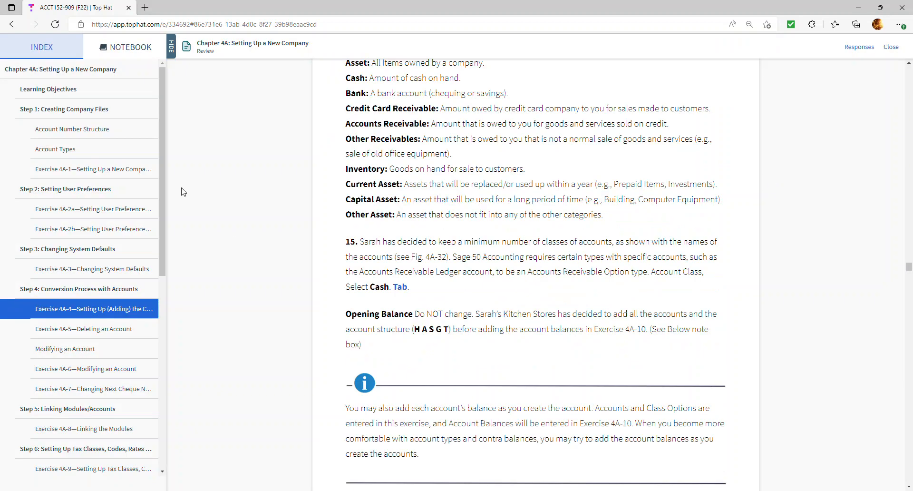
# Go to the Step 1: Creating Company Files section and read through the account number structure and account types
pyautogui.click(46, 118)
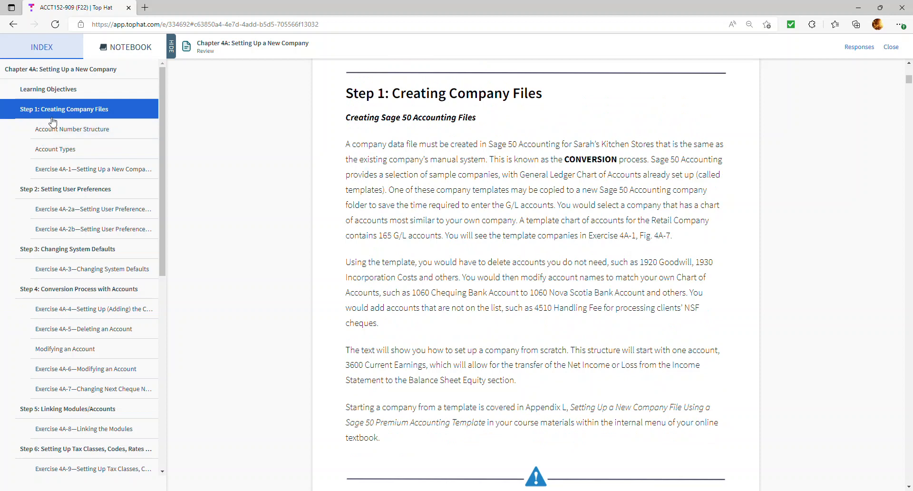
pyautogui.scroll(-15, 507, 162)
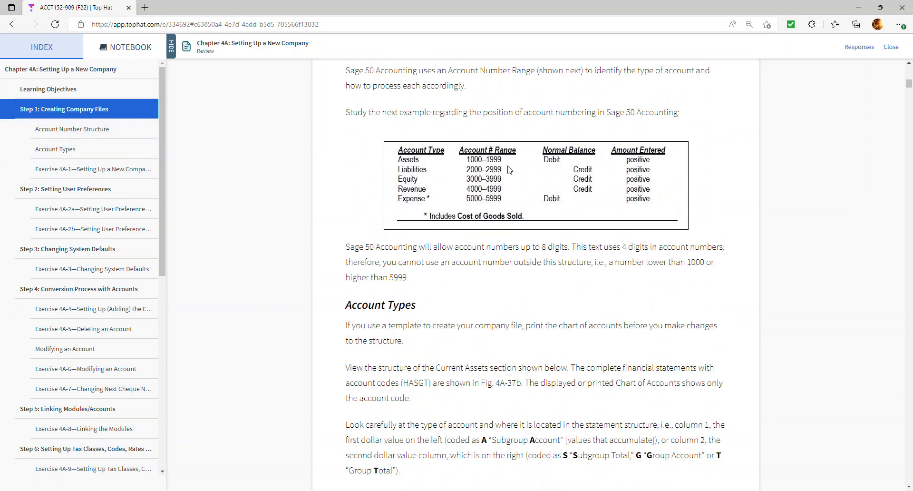
pyautogui.scroll(-12, 505, 239)
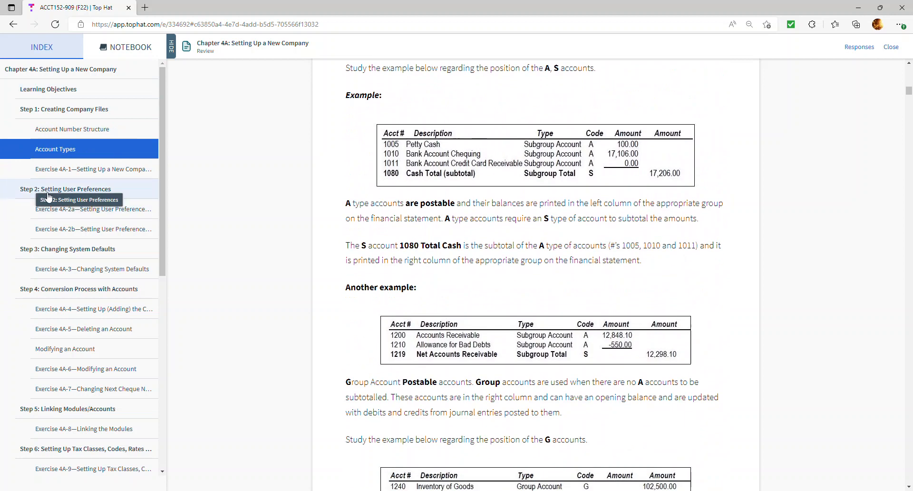
# Go to Step 2: Setting User Preferences and look back over the preceding end of Exercise 4A-1
pyautogui.click(48, 195)
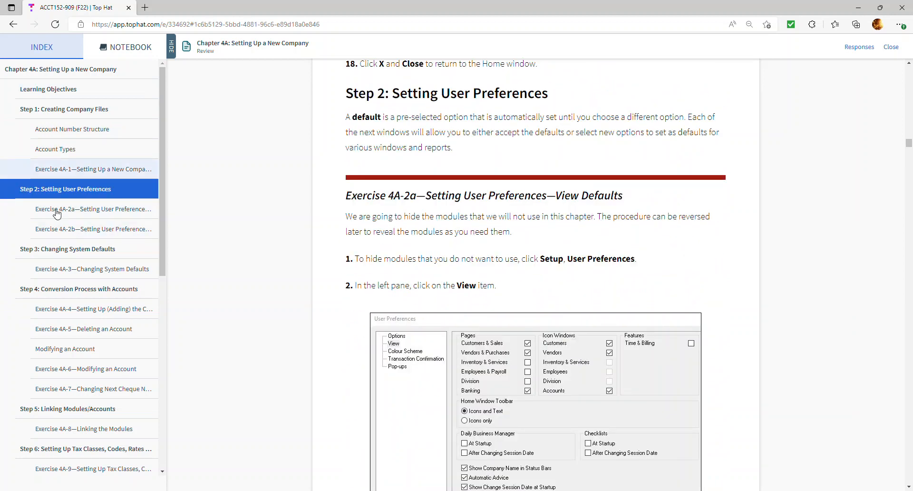
pyautogui.scroll(7, 452, 211)
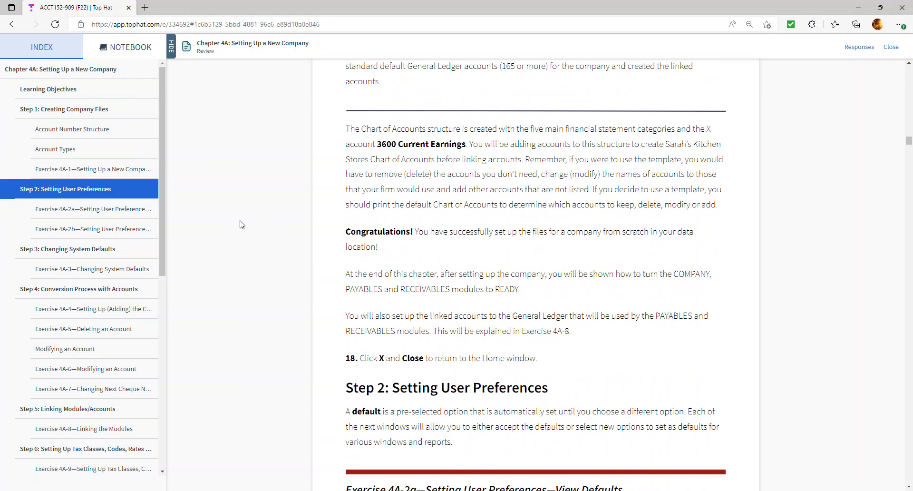
pyautogui.scroll(-1, 534, 216)
pyautogui.scroll(15, 534, 216)
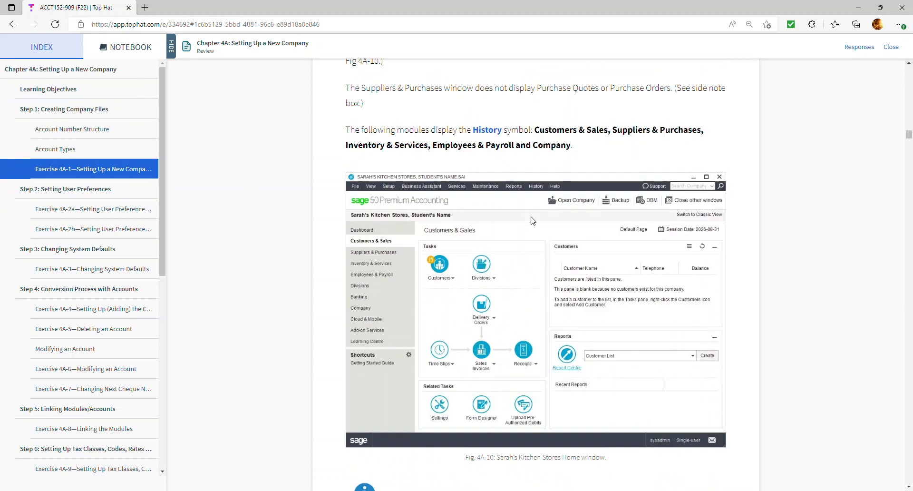
pyautogui.scroll(5, 398, 185)
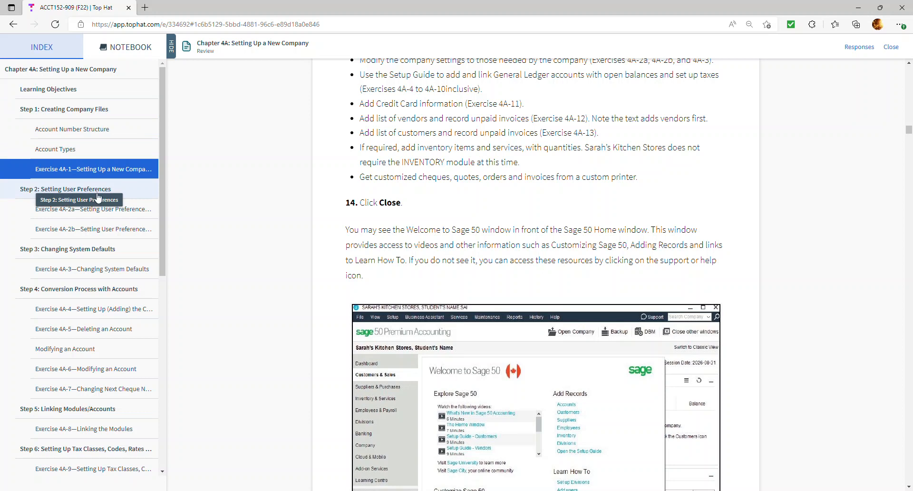
# Examine the chapter index for the setup steps up to Step 10: Setting Modules to Ready and the challenge exercises
pyautogui.scroll(-1, 99, 228)
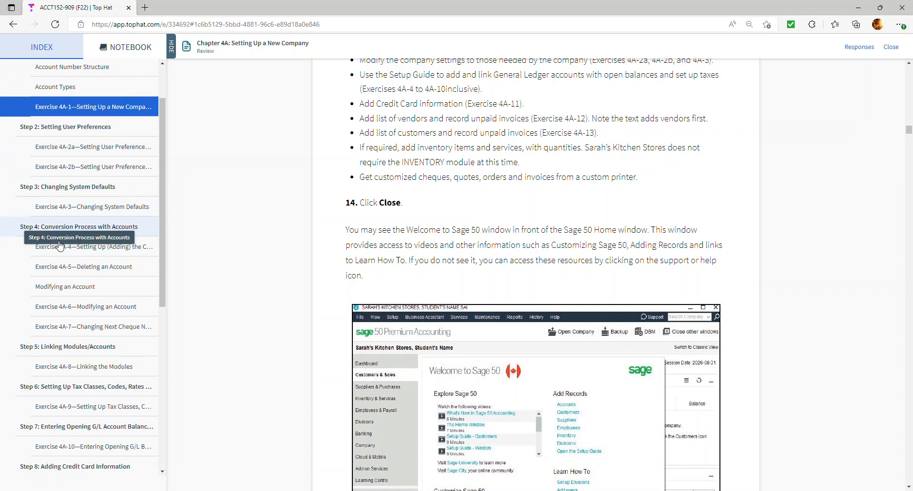
pyautogui.scroll(-1, 54, 187)
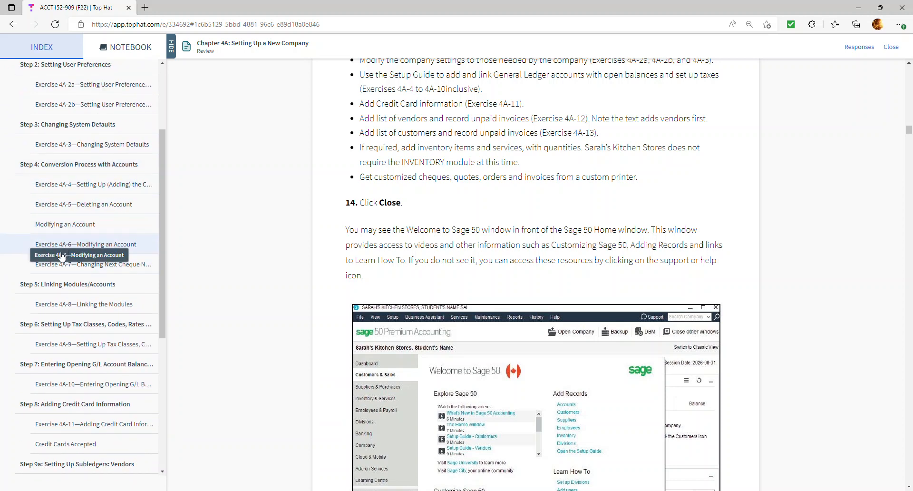
pyautogui.scroll(-2, 66, 257)
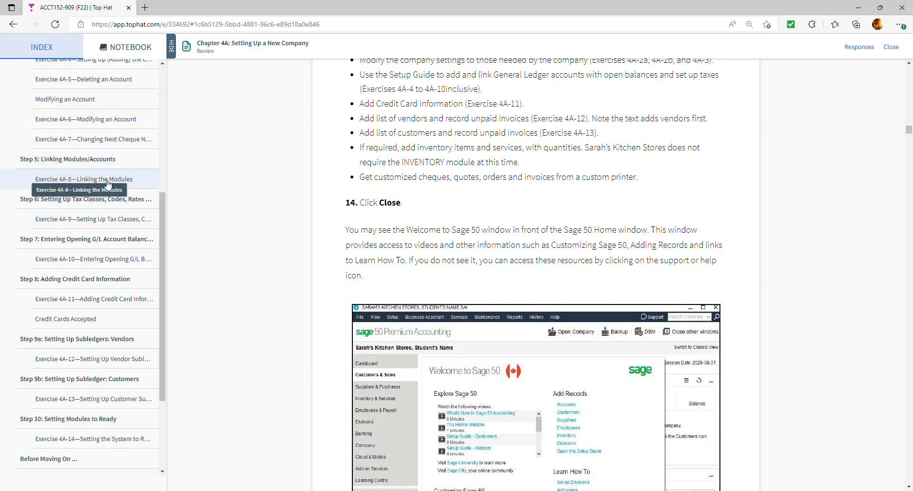
pyautogui.scroll(-1, 100, 270)
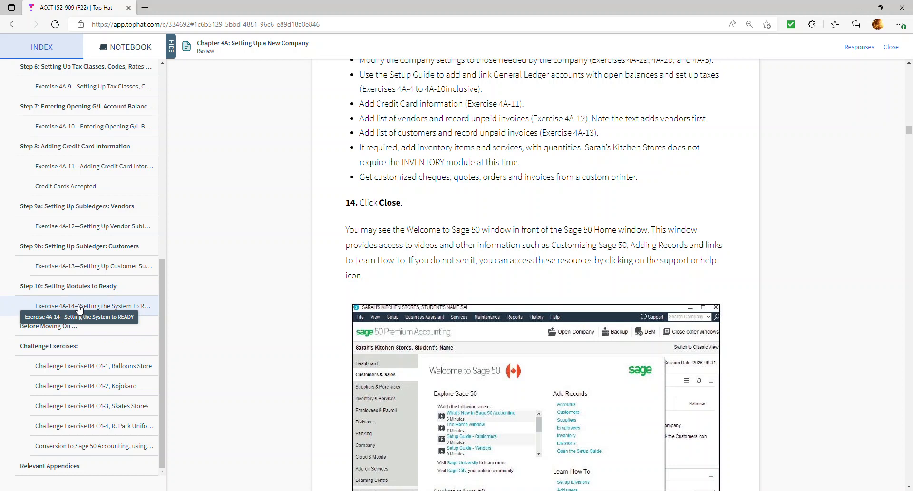
pyautogui.scroll(5, 76, 285)
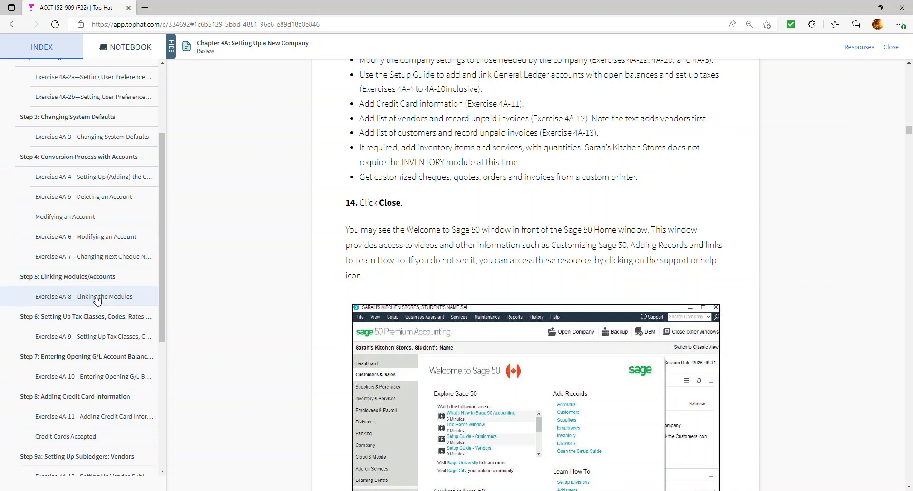
pyautogui.scroll(-3, 97, 301)
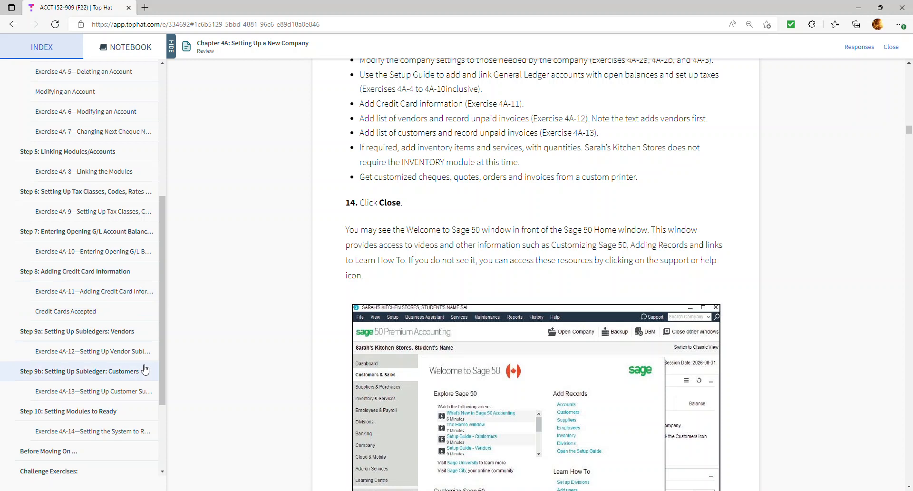
pyautogui.scroll(-2, 145, 370)
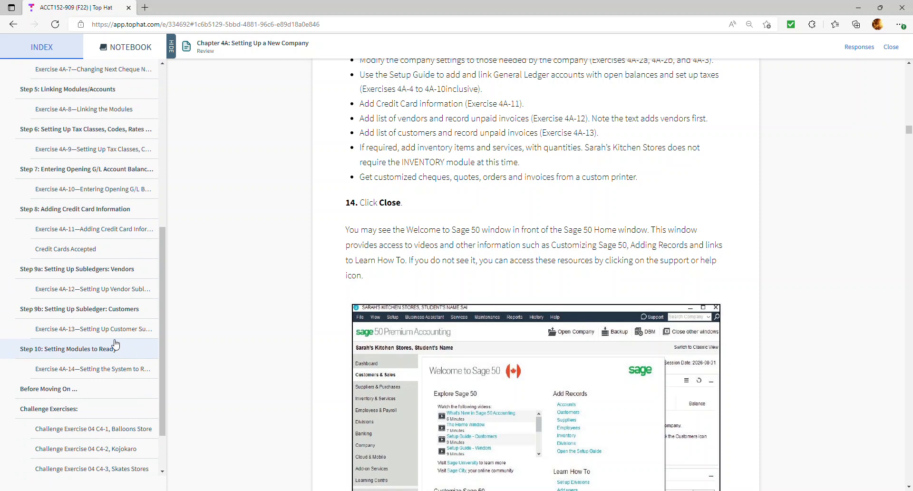
pyautogui.scroll(2, 116, 344)
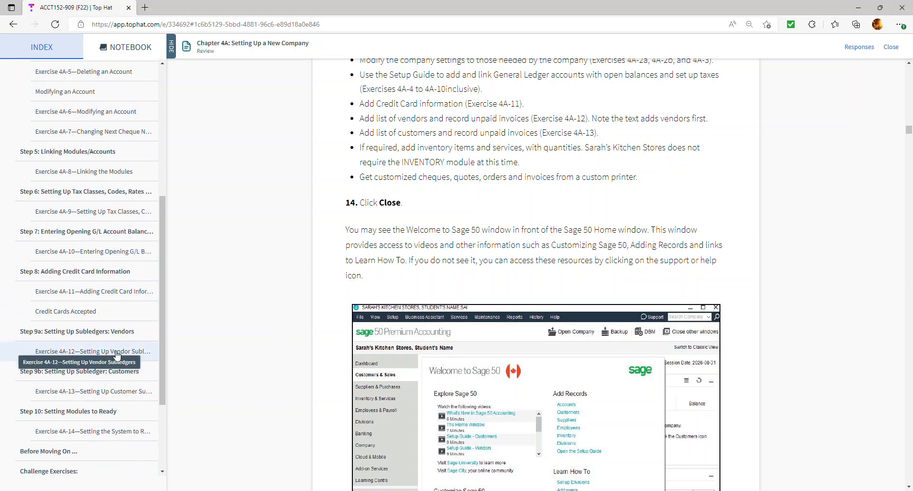
pyautogui.scroll(-2, 118, 337)
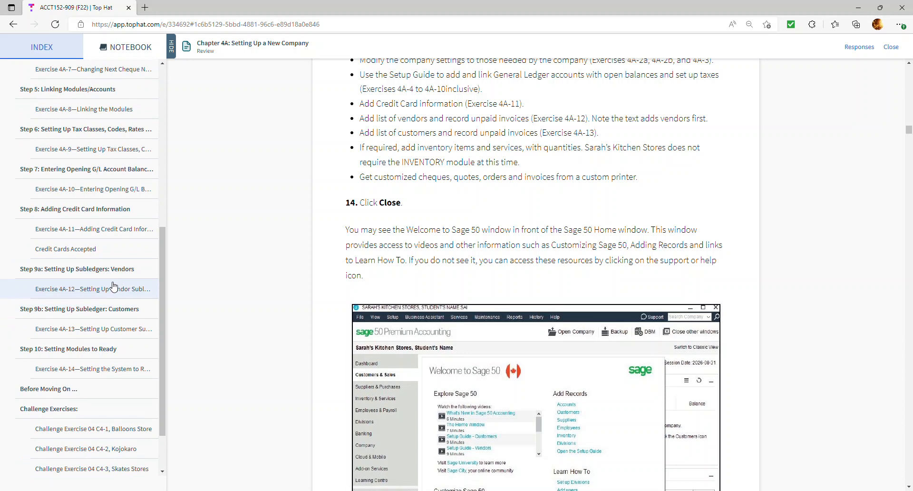
pyautogui.scroll(-2, 110, 293)
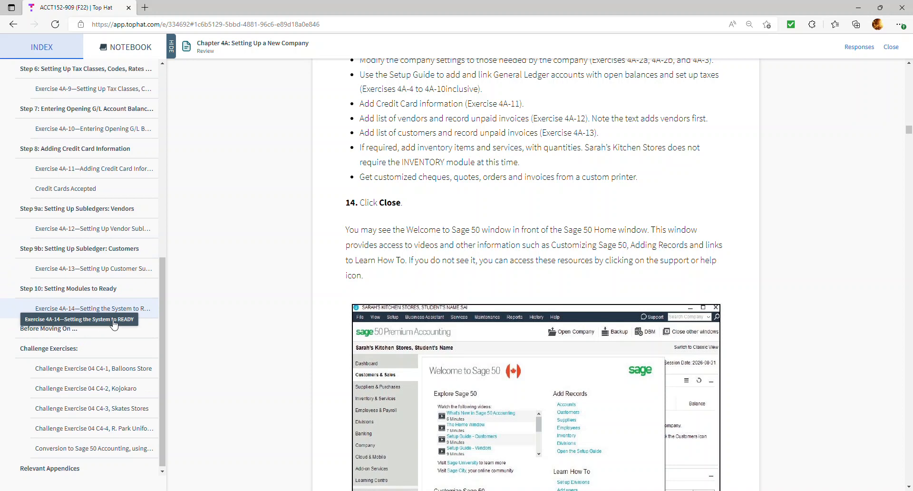
pyautogui.scroll(2, 114, 325)
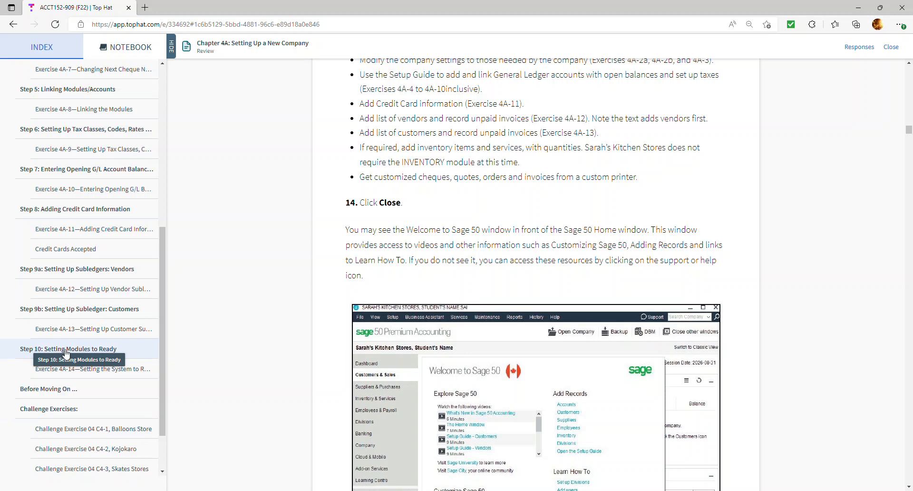
pyautogui.scroll(-2, 37, 344)
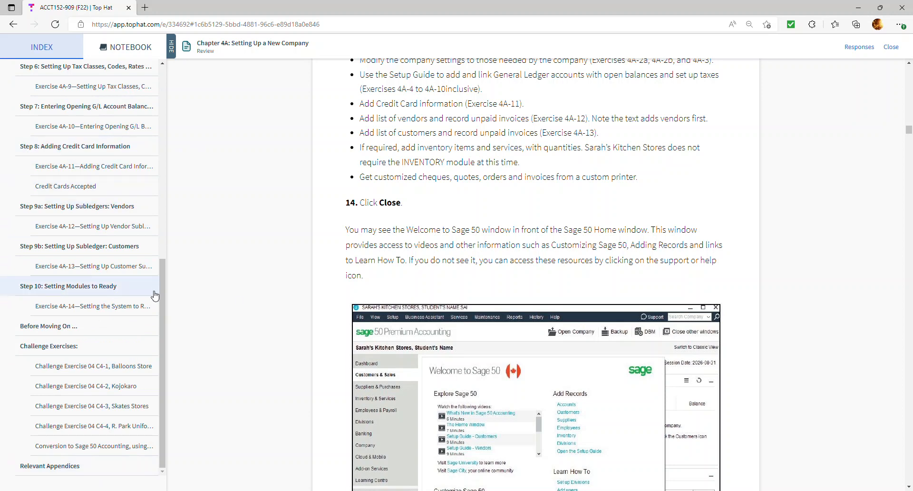
pyautogui.moveTo(161, 304); pyautogui.dragTo(182, 114)
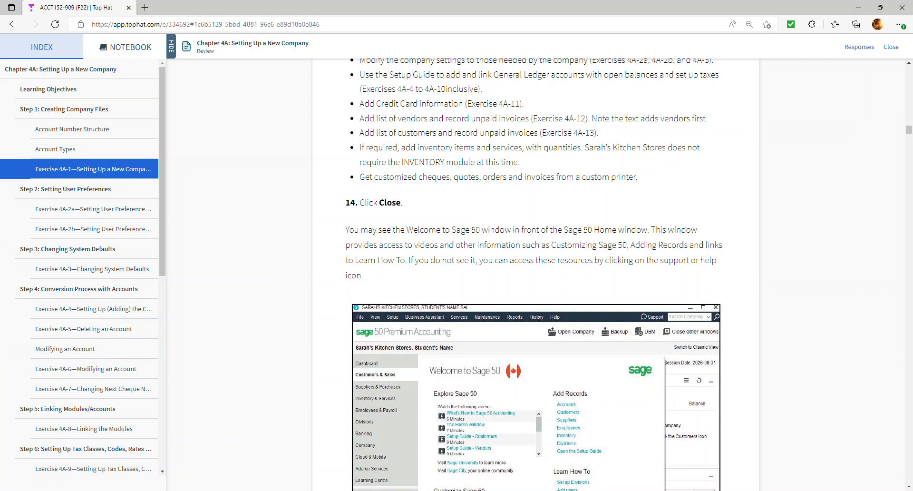
pyautogui.scroll(1, 265, 318)
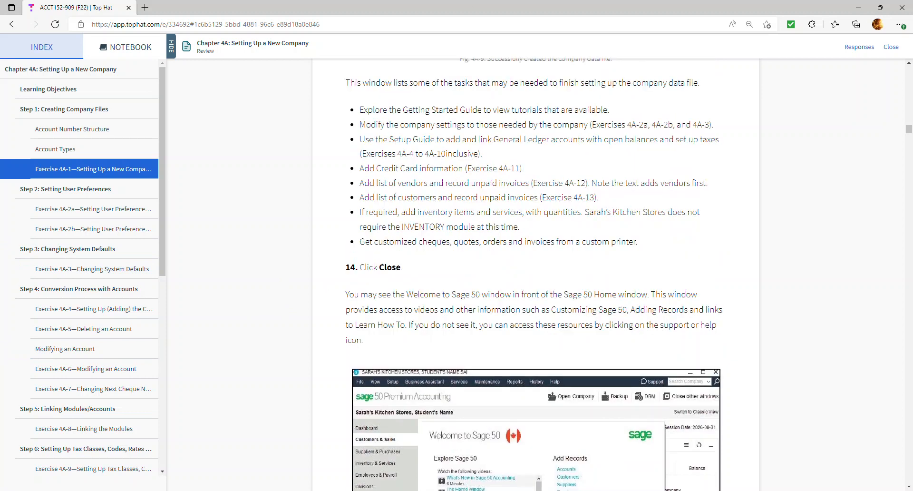
# Switch to File Explorer and open the 1.Chapter_Database_Files folder inside ACCT_152_2022_Fall on the C: drive
pyautogui.hotkey('alt', 'Tab')
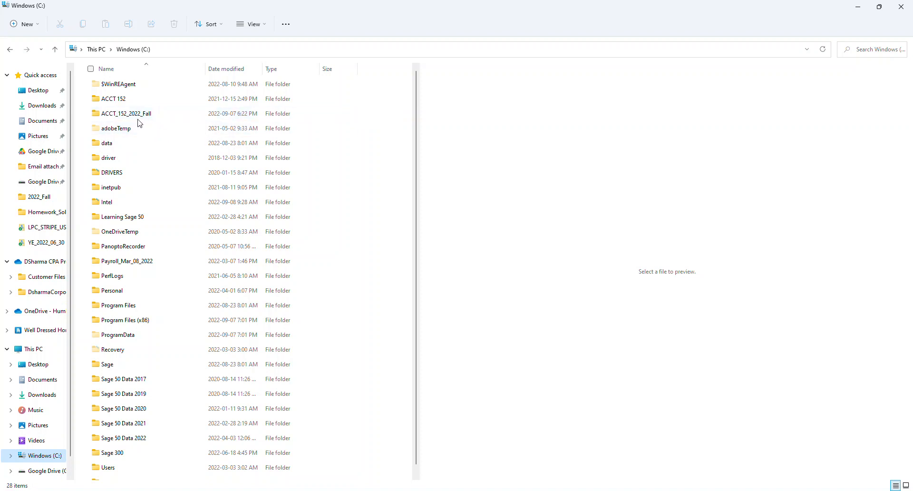
pyautogui.moveTo(147, 118)
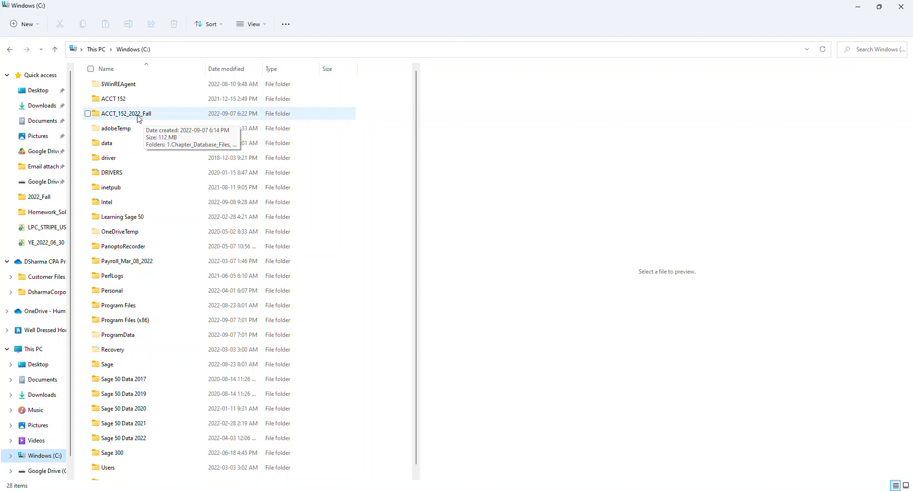
pyautogui.doubleClick(138, 115)
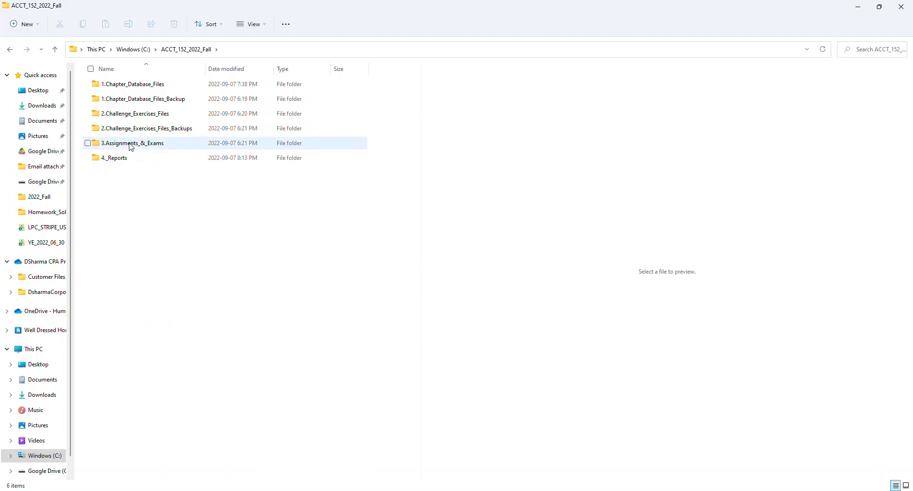
pyautogui.doubleClick(126, 85)
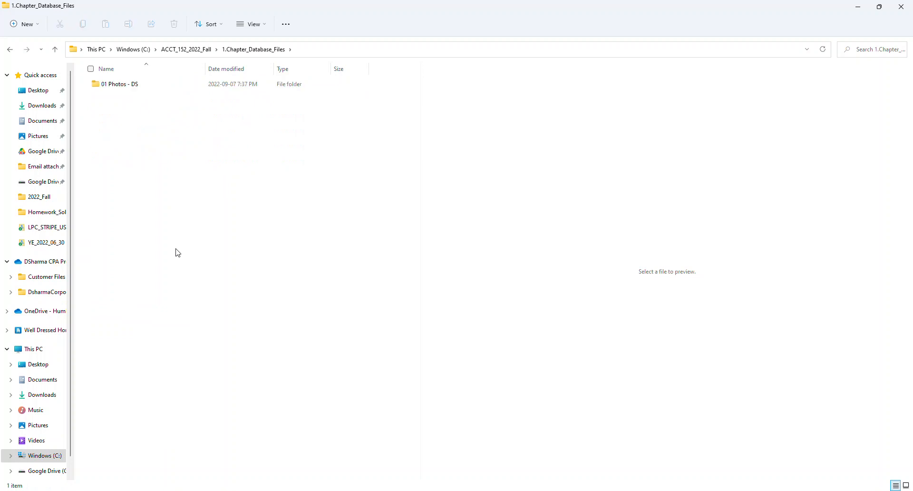
# Create a new folder named "04 Sarah Kitchen" in 1.Chapter_Database_Files
pyautogui.click(32, 24)
pyautogui.click(41, 46)
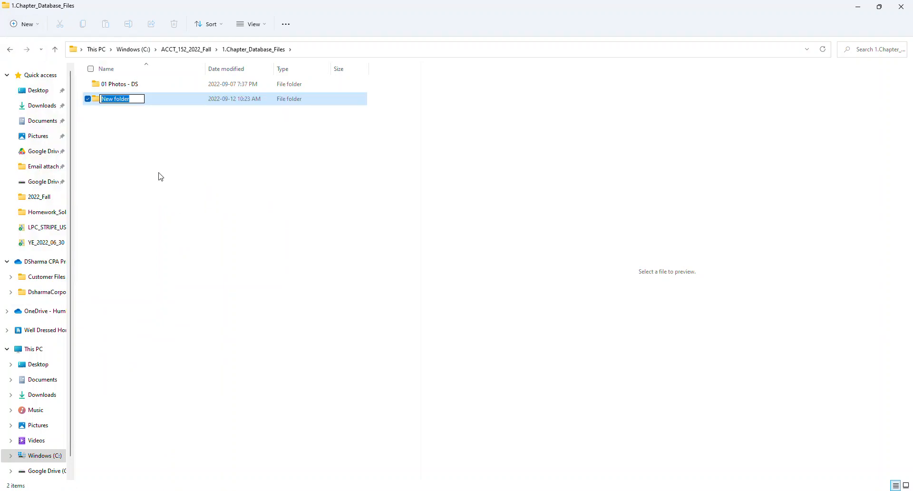
pyautogui.write('04 Sarah ')
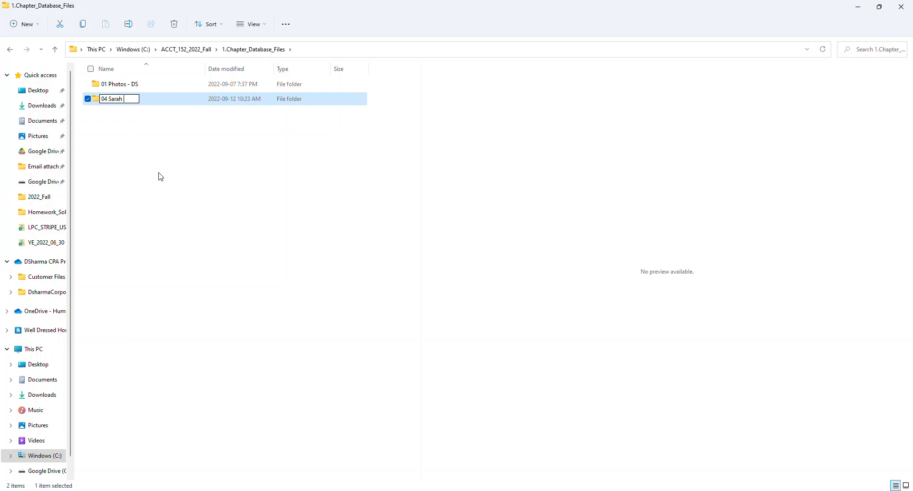
pyautogui.write('Kitchen')
pyautogui.press('Return')
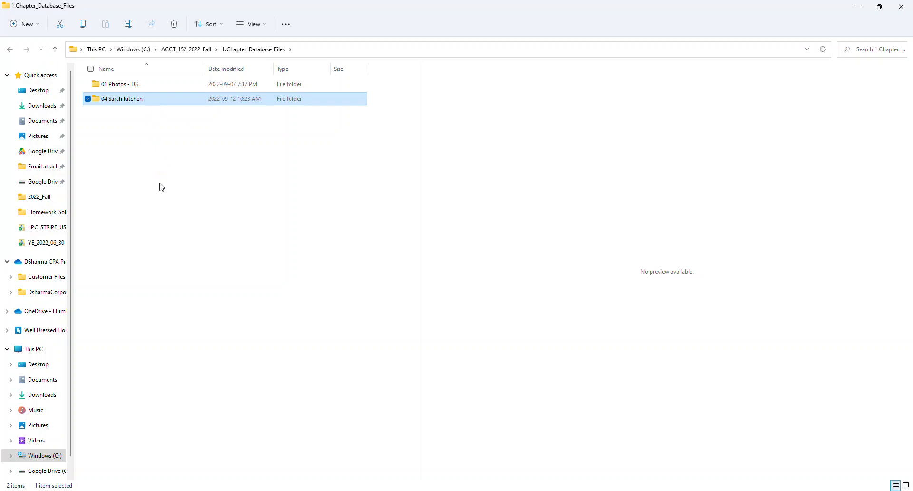
# Open the 04 Sarah Kitchen folder, and return to Step 1: Creating Company Files in the Top Hat textbook
pyautogui.press('Return')
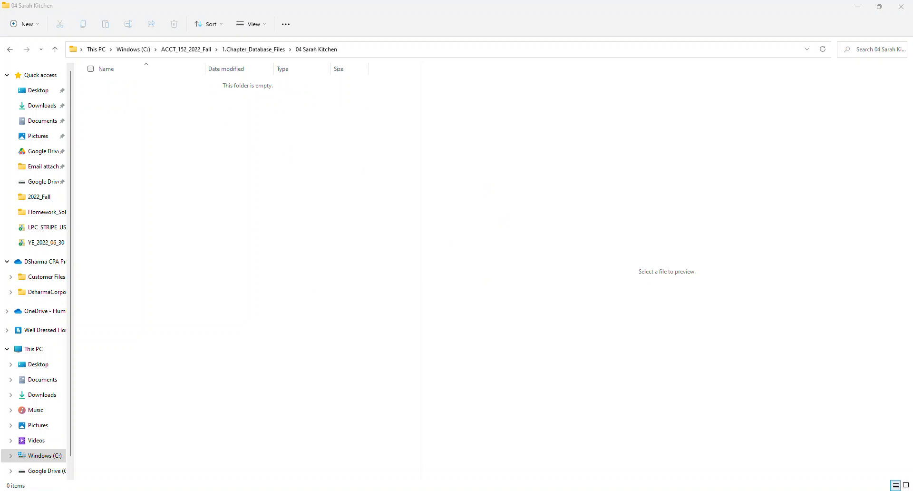
pyautogui.hotkey('alt', 'Tab')
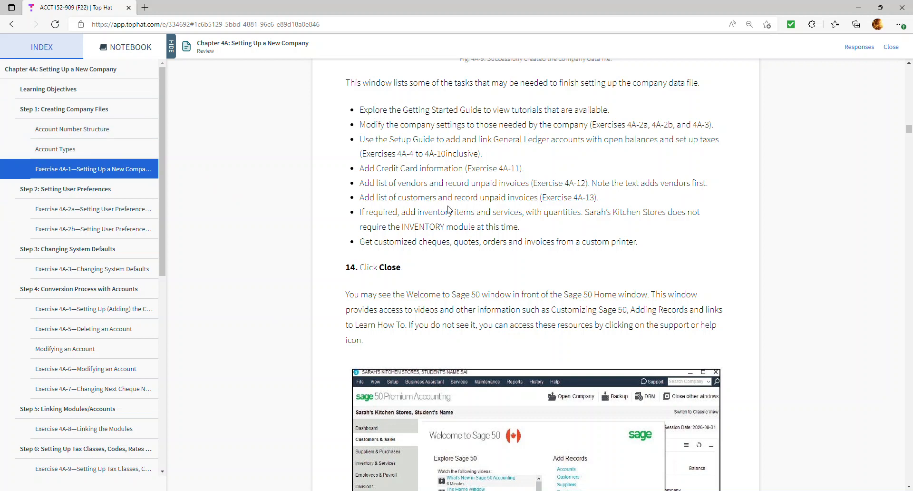
pyautogui.scroll(5, 464, 227)
pyautogui.scroll(10, 463, 227)
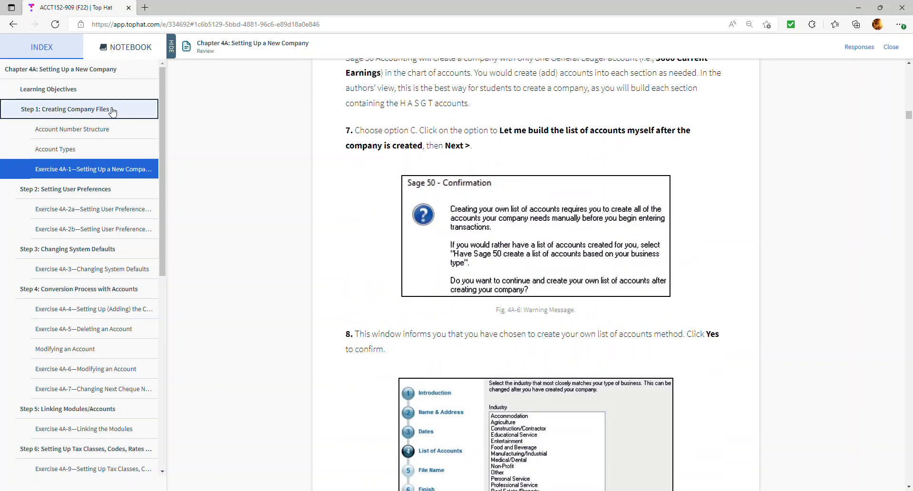
pyautogui.click(114, 110)
# Read the sections on creating Sage 50 accounting files, account number structure and account types
pyautogui.scroll(-13, 548, 175)
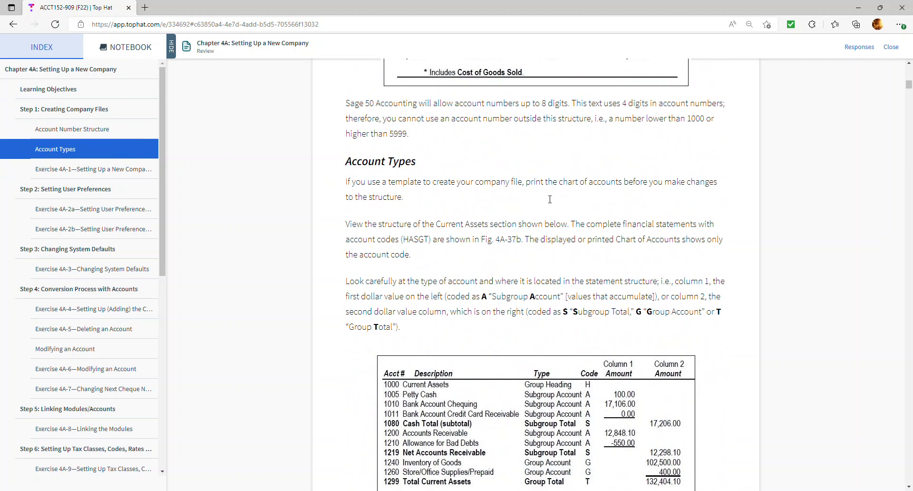
pyautogui.scroll(1, 549, 199)
pyautogui.scroll(12, 541, 217)
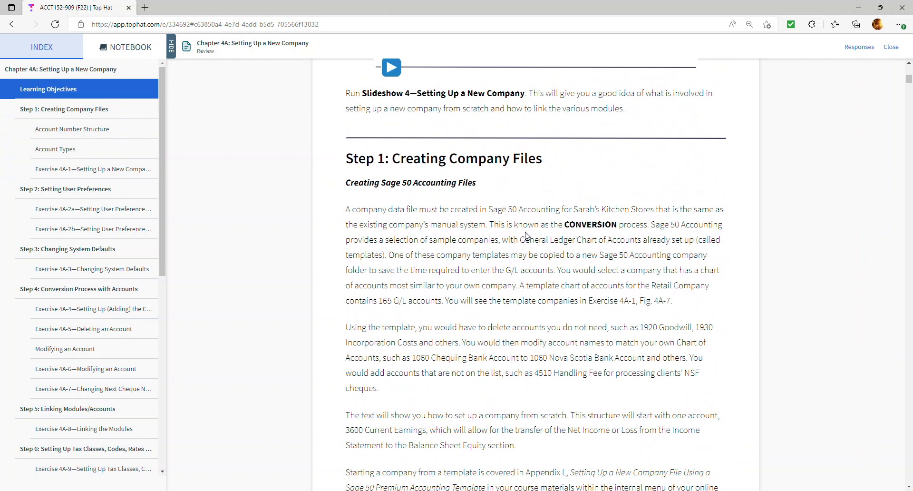
pyautogui.scroll(-4, 513, 257)
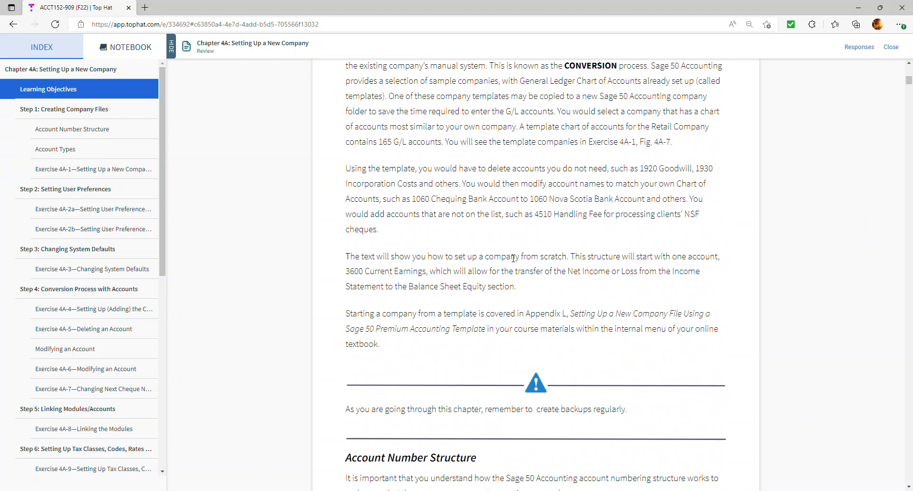
pyautogui.scroll(-4, 528, 323)
pyautogui.scroll(-1, 538, 322)
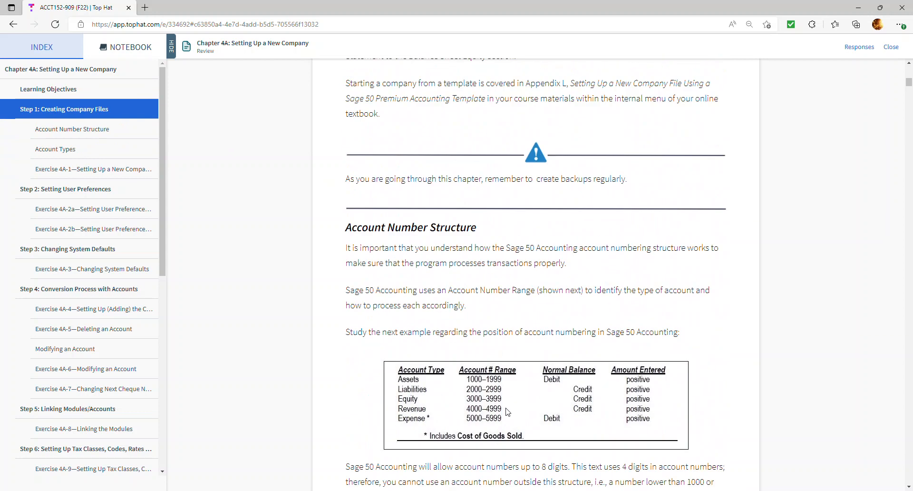
pyautogui.scroll(-5, 497, 402)
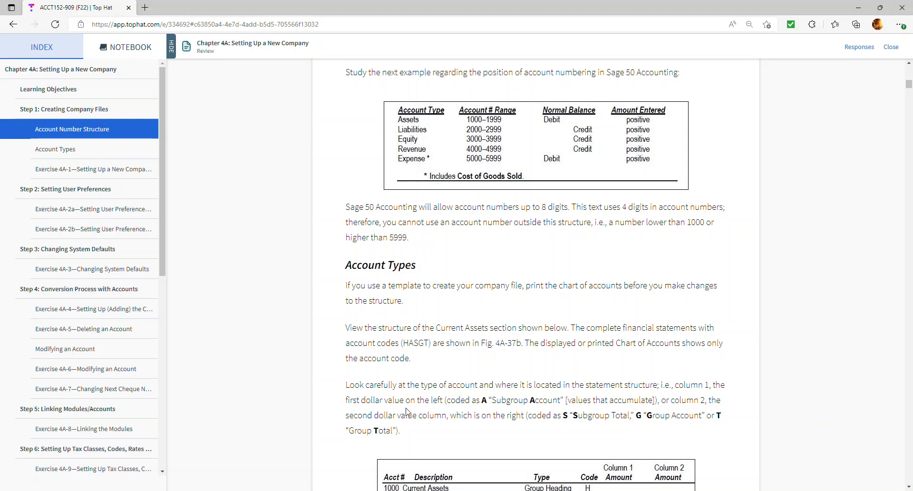
pyautogui.press('super')
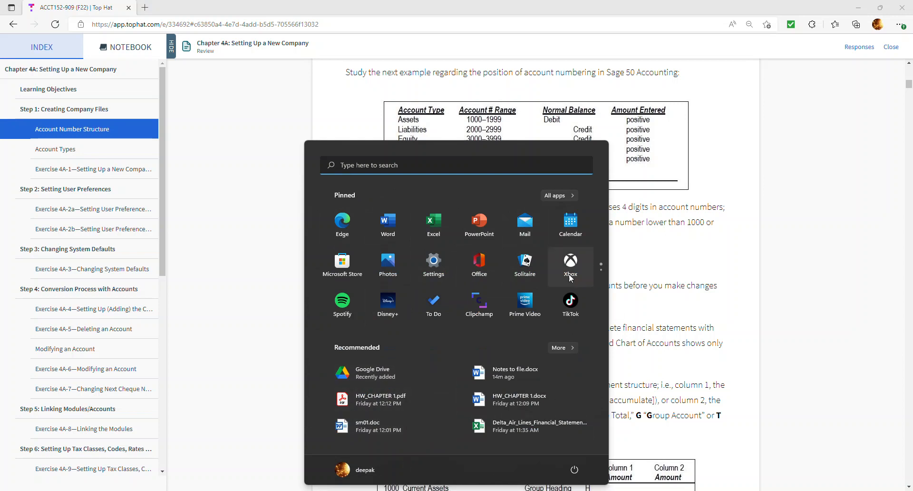
pyautogui.click(563, 349)
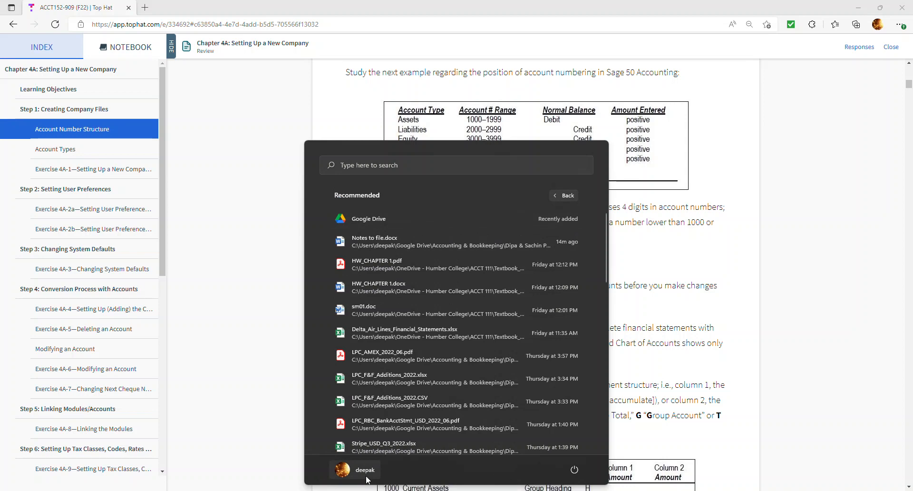
pyautogui.click(342, 167)
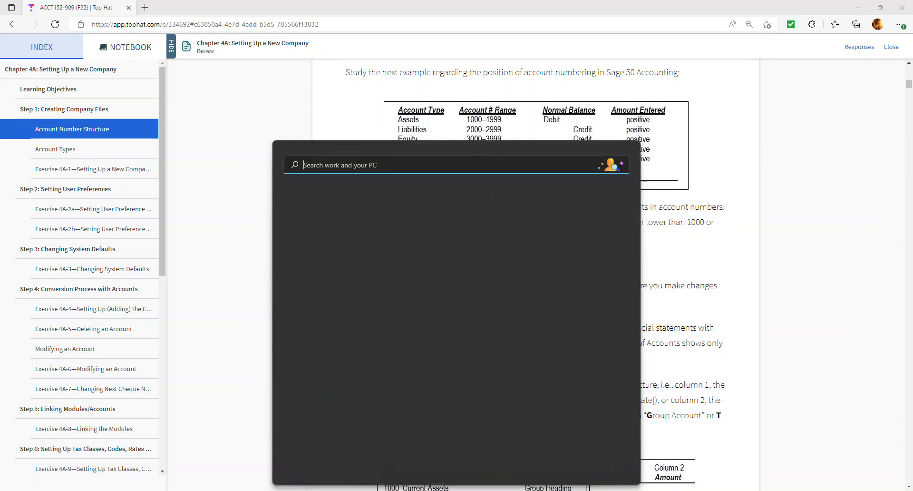
pyautogui.press('Escape')
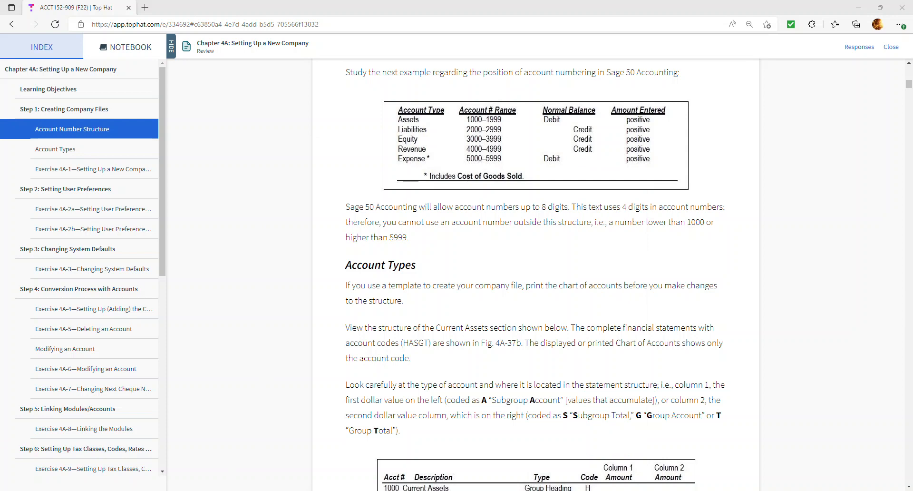
# Find the Sage programs among the installed apps and launch Sage 50 Premium Accounting
pyautogui.press('super')
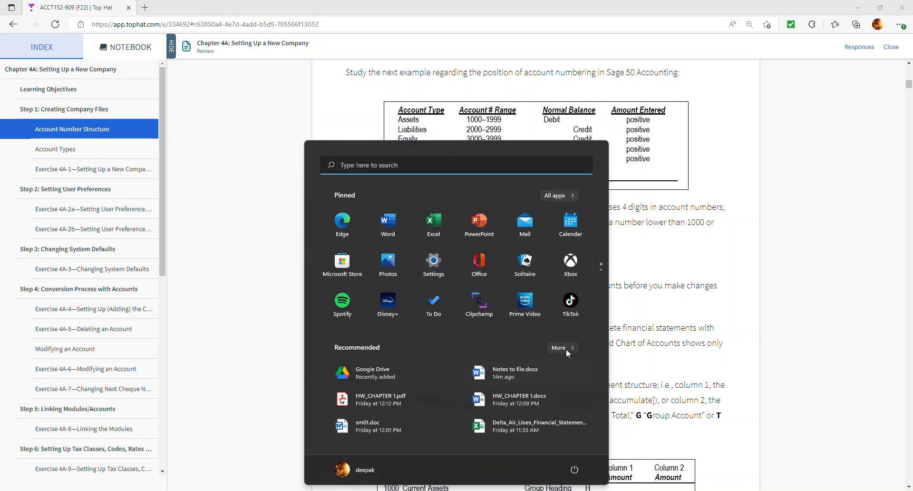
pyautogui.click(558, 195)
pyautogui.scroll(-15, 388, 352)
pyautogui.scroll(5, 396, 369)
pyautogui.scroll(5, 395, 367)
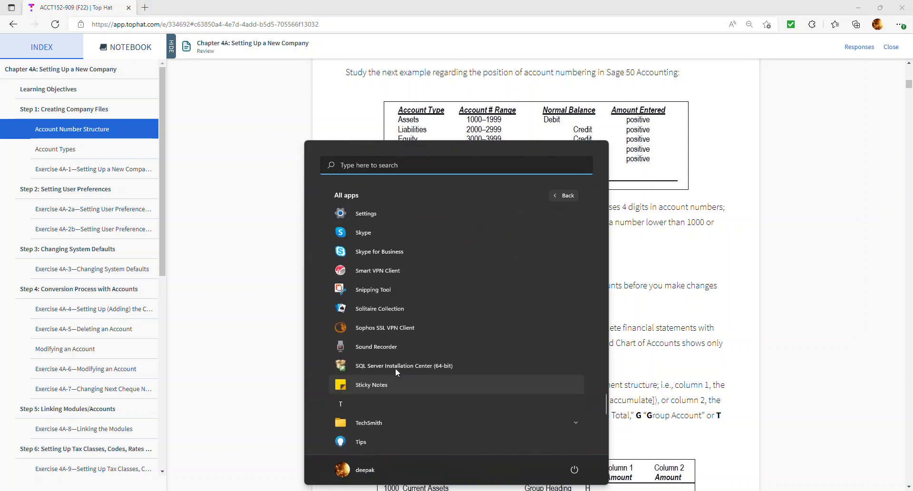
pyautogui.scroll(-1, 390, 366)
pyautogui.click(384, 366)
pyautogui.scroll(-2, 384, 376)
pyautogui.scroll(-9, 396, 410)
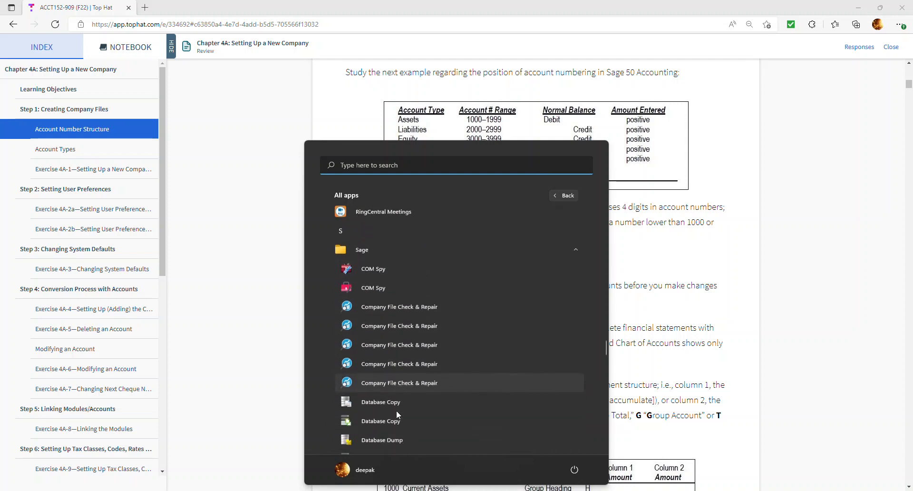
pyautogui.scroll(-4, 396, 410)
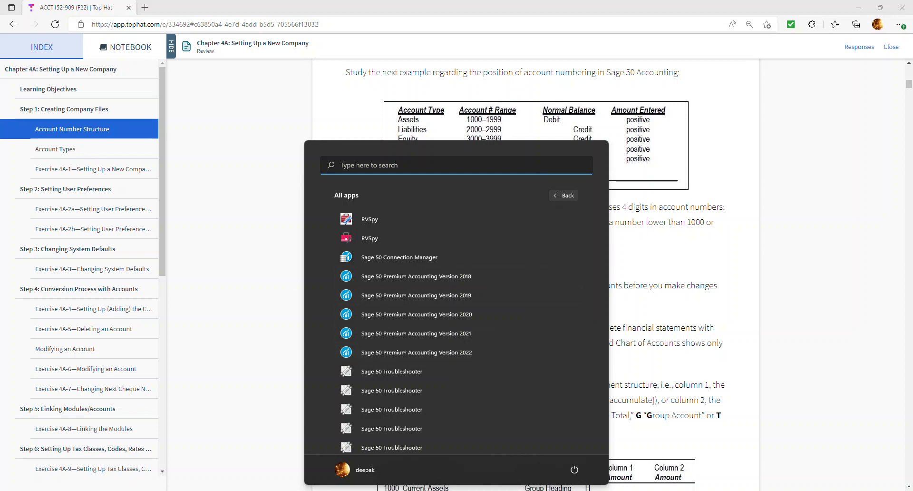
pyautogui.press('Escape')
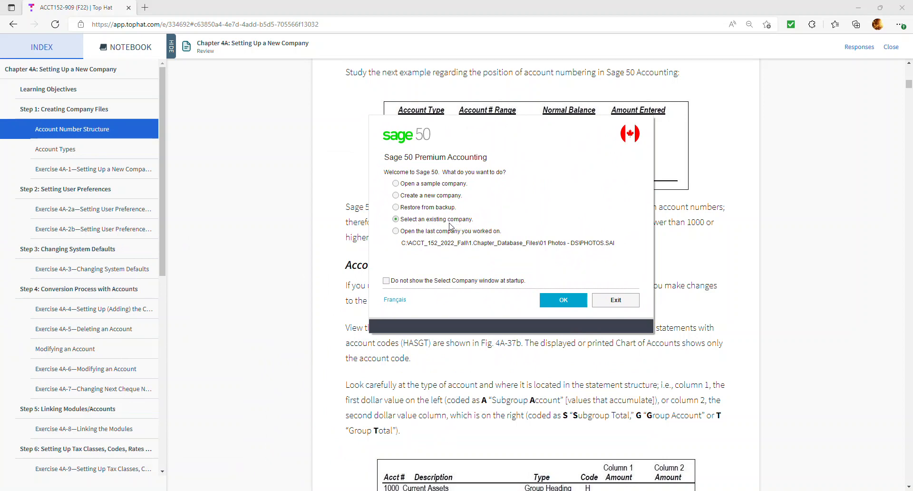
# Choose to create a new company and advance the New Company Setup wizard to Name & Address
pyautogui.click(395, 196)
pyautogui.click(554, 298)
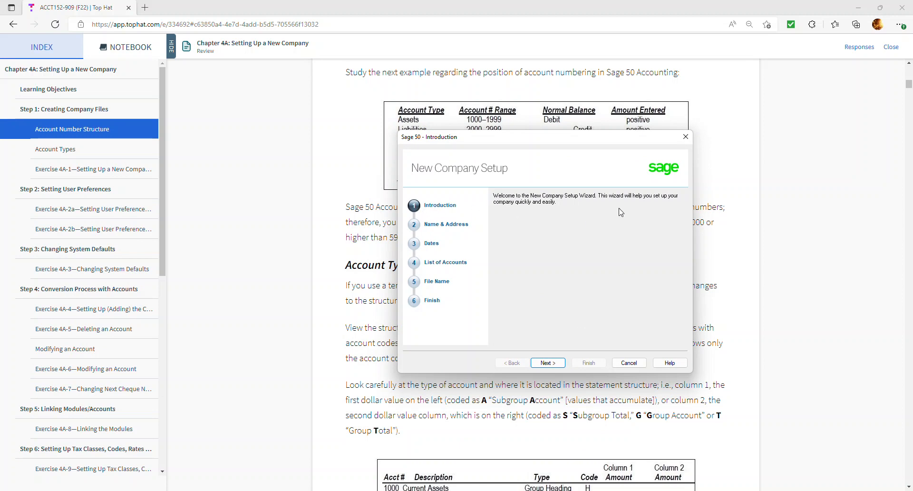
pyautogui.click(547, 366)
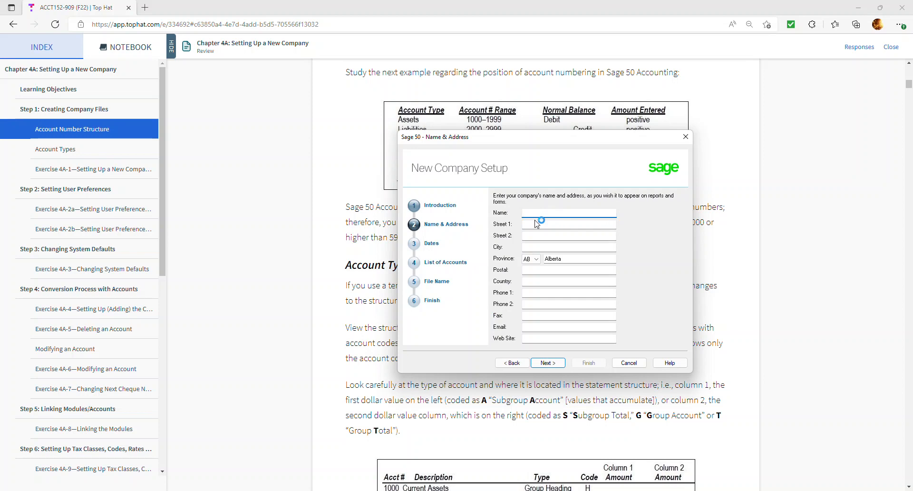
# Enter "Sarah Kitchen -" followed by the student's full name as the company name, and set the province to Ontario
pyautogui.write('S')
pyautogui.press('Tab')
pyautogui.hotkey('shift', 'Tab')
pyautogui.press('End')
pyautogui.write('- Deepak Sharma')
pyautogui.press('Tab')
pyautogui.press('Tab')
pyautogui.press('Tab')
pyautogui.press('Tab')
pyautogui.press('o')
# Enter Toronto as the country, leave the remaining contact fields blank, and continue to the company dates
pyautogui.press('Tab')
pyautogui.press('Tab')
pyautogui.write('Toronto')
pyautogui.press('Tab')
pyautogui.press('Tab')
pyautogui.press('Tab')
pyautogui.press('Tab')
pyautogui.press('Tab')
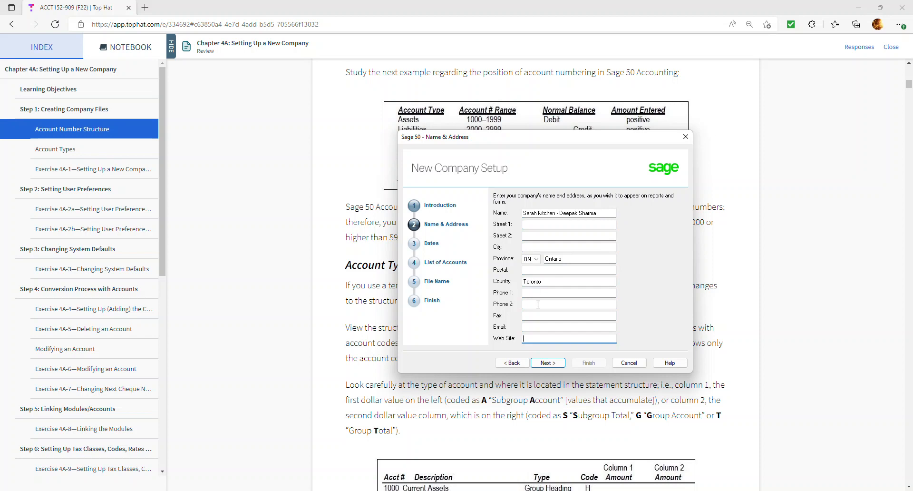
pyautogui.click(554, 366)
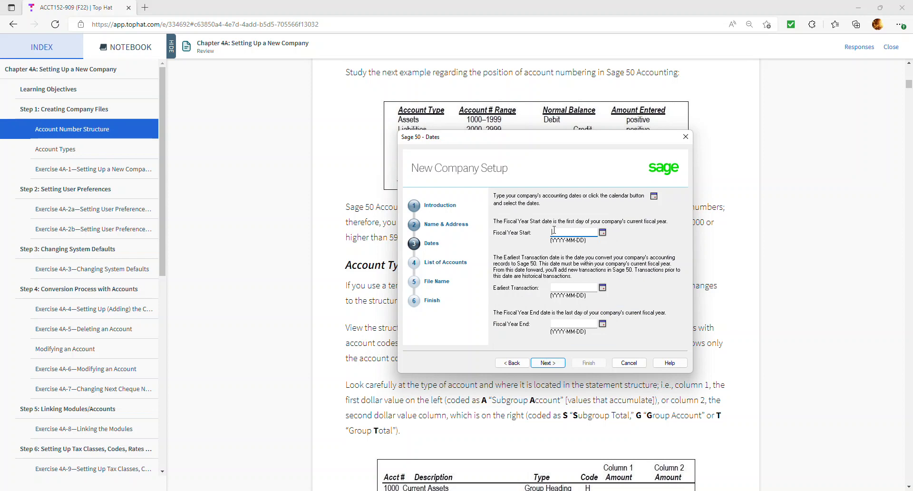
# Consult Fig. 4A-4 in Exercise 4A-1 of the textbook and set the Fiscal Year Start to 2026-01-01 in Sage 50
pyautogui.click(357, 206)
pyautogui.scroll(-20, 355, 206)
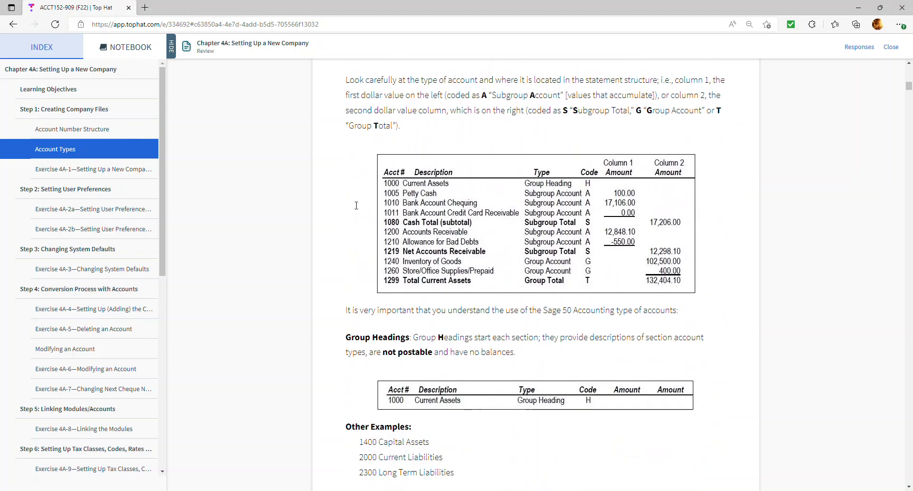
pyautogui.scroll(-15, 354, 212)
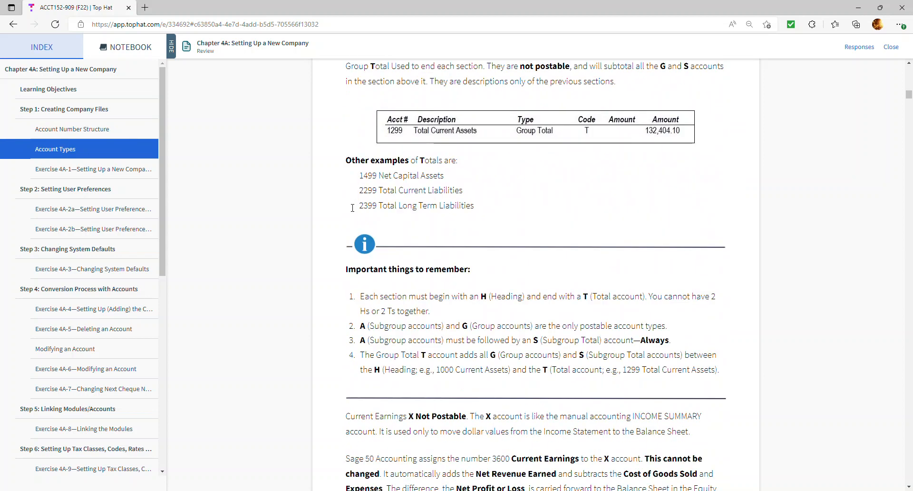
pyautogui.scroll(-15, 360, 220)
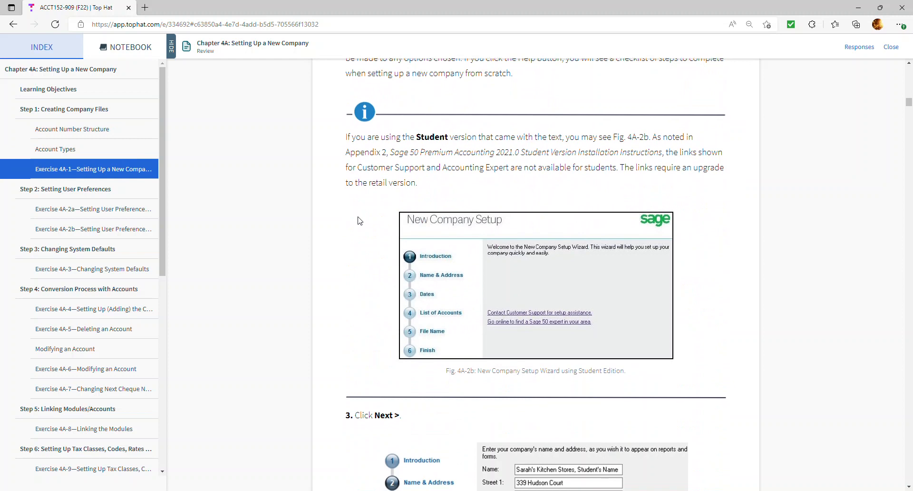
pyautogui.scroll(-4, 361, 223)
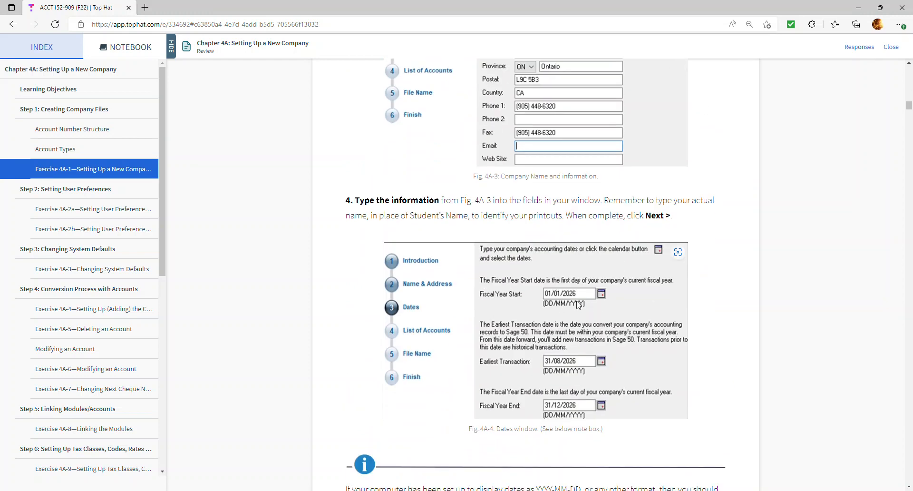
pyautogui.hotkey('alt', 'Tab')
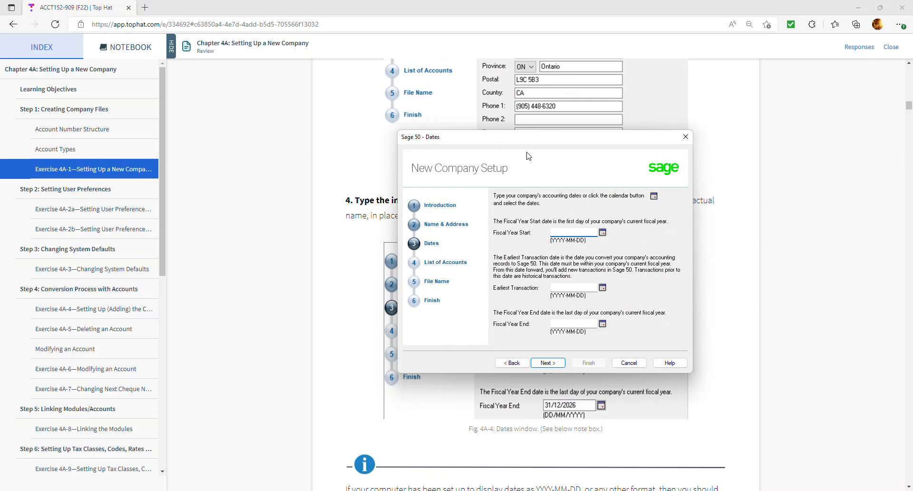
pyautogui.moveTo(531, 142); pyautogui.dragTo(686, 207)
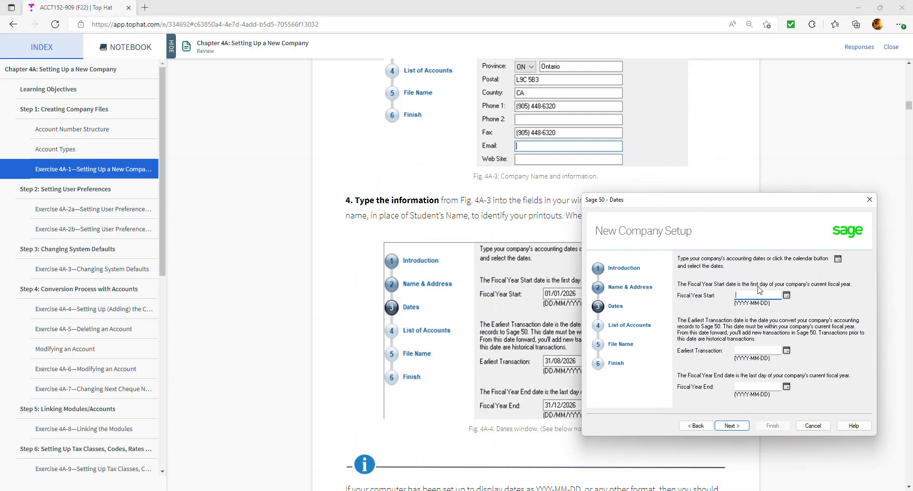
pyautogui.write('20')
pyautogui.press('Tab')
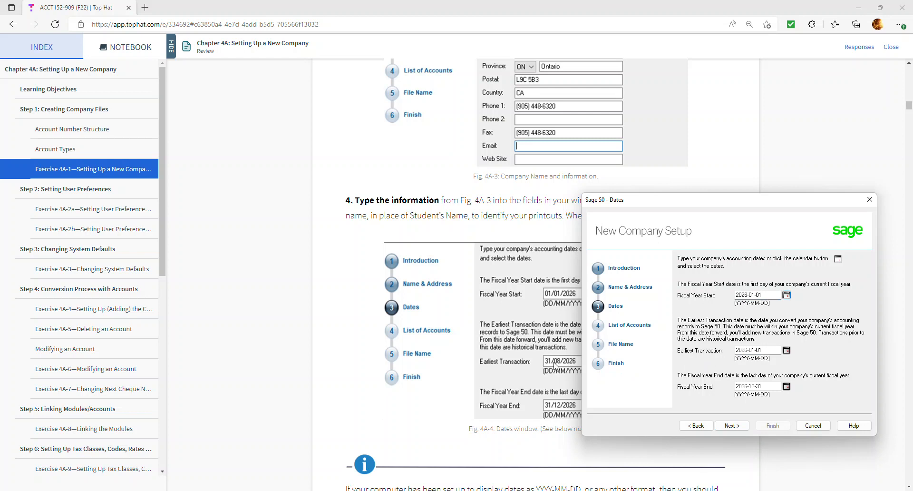
# Set the Earliest Transaction date to 2026-08-31 and continue to the List of Accounts page
pyautogui.click(787, 350)
pyautogui.click(776, 366)
pyautogui.click(776, 365)
pyautogui.click(776, 365)
pyautogui.click(776, 365)
pyautogui.click(776, 365)
pyautogui.click(777, 366)
pyautogui.click(777, 365)
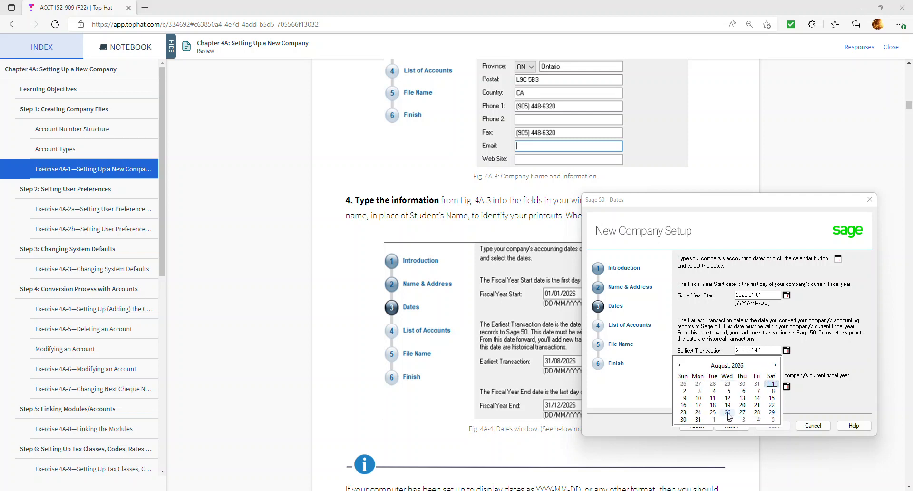
pyautogui.click(698, 419)
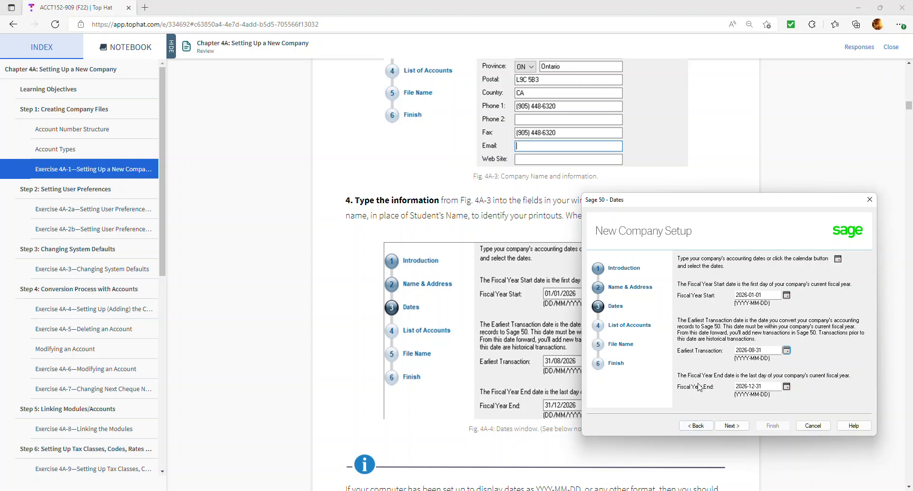
pyautogui.moveTo(670, 204); pyautogui.dragTo(543, 133)
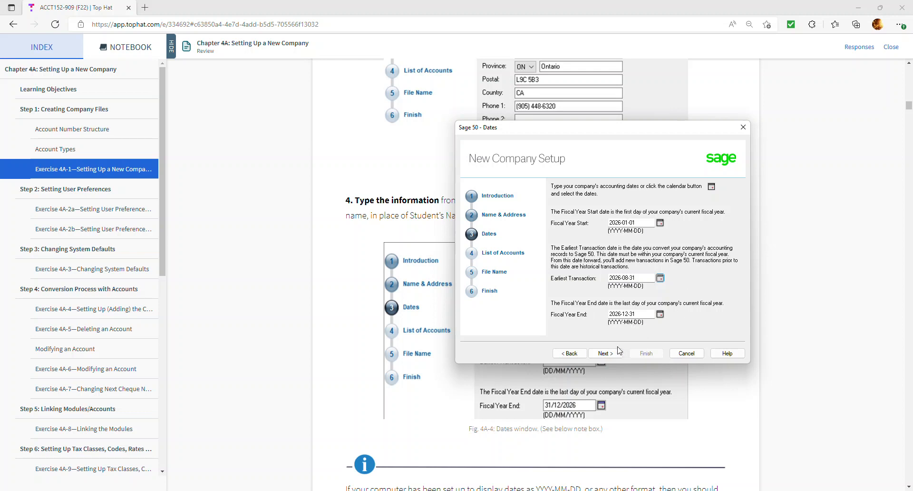
pyautogui.click(602, 357)
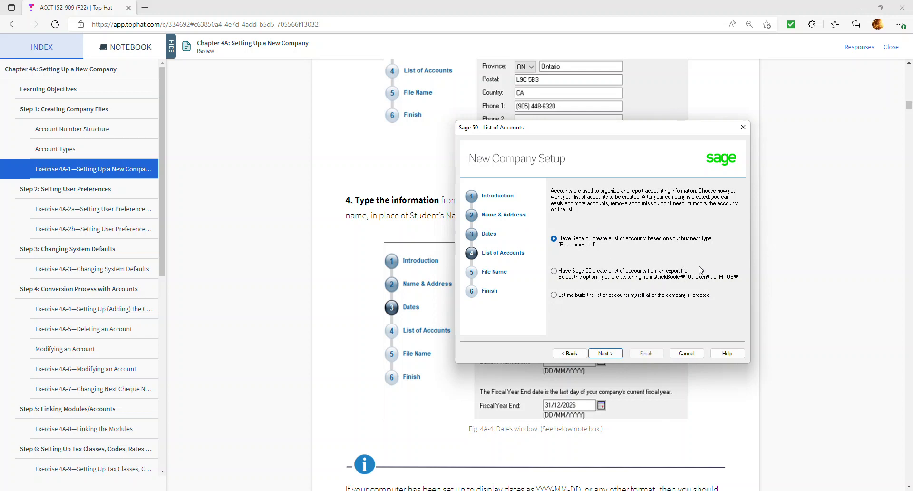
# Choose to build the list of accounts yourself after the company is created, and confirm the choice
pyautogui.click(554, 294)
pyautogui.click(619, 353)
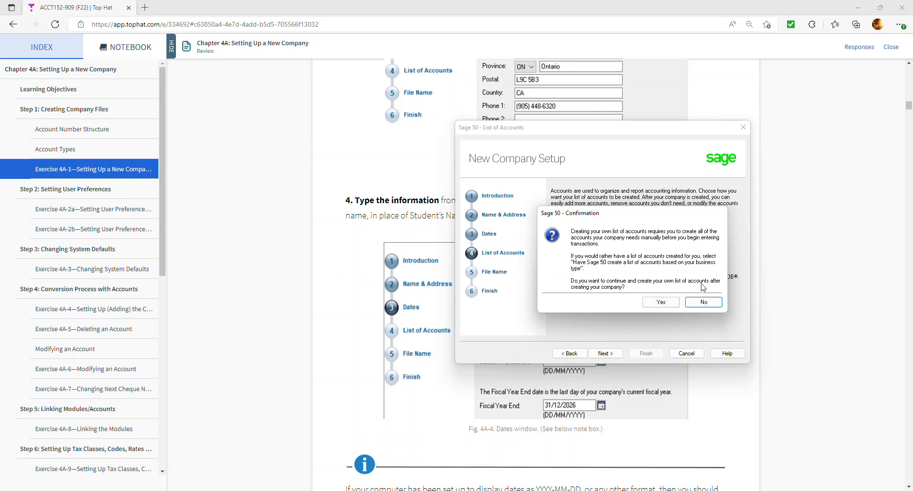
pyautogui.click(678, 305)
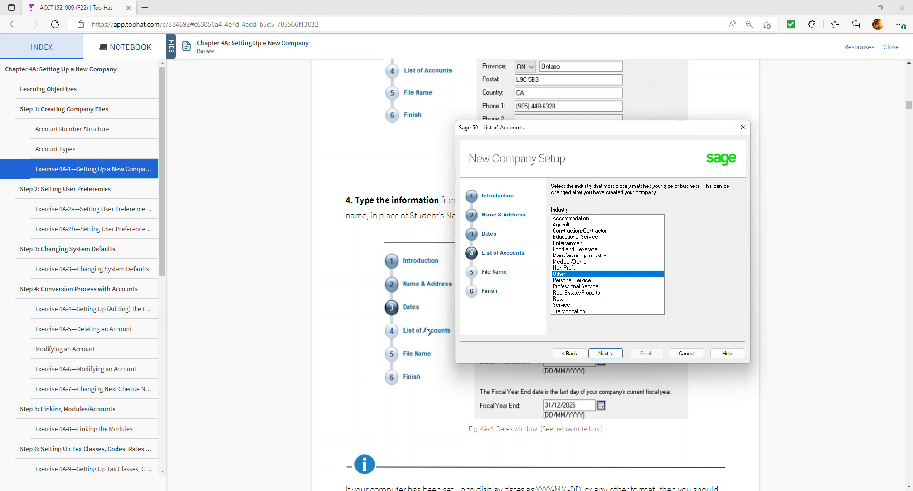
# Consult Fig. 4A-7 in the textbook, set the company's industry to Retail in Sage 50, and continue to the File Name page
pyautogui.click(392, 346)
pyautogui.scroll(-15, 392, 357)
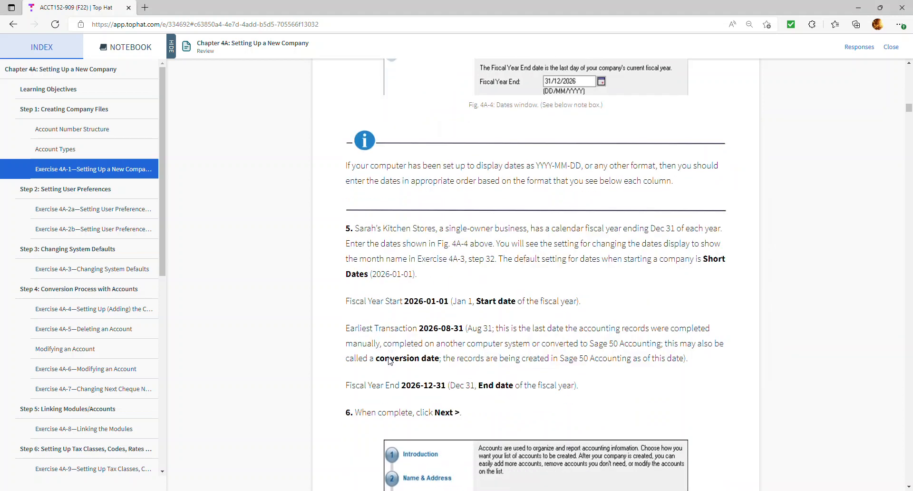
pyautogui.scroll(-10, 391, 361)
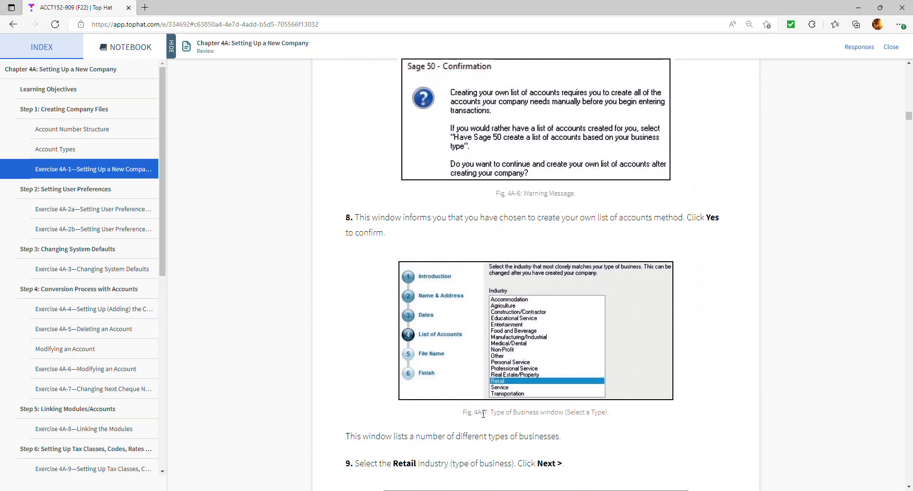
pyautogui.hotkey('alt', 'Tab')
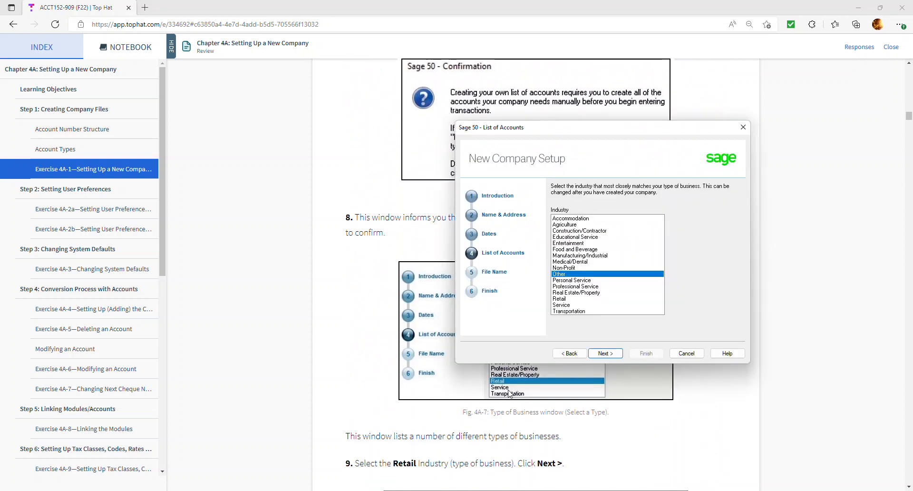
pyautogui.click(560, 299)
pyautogui.click(608, 354)
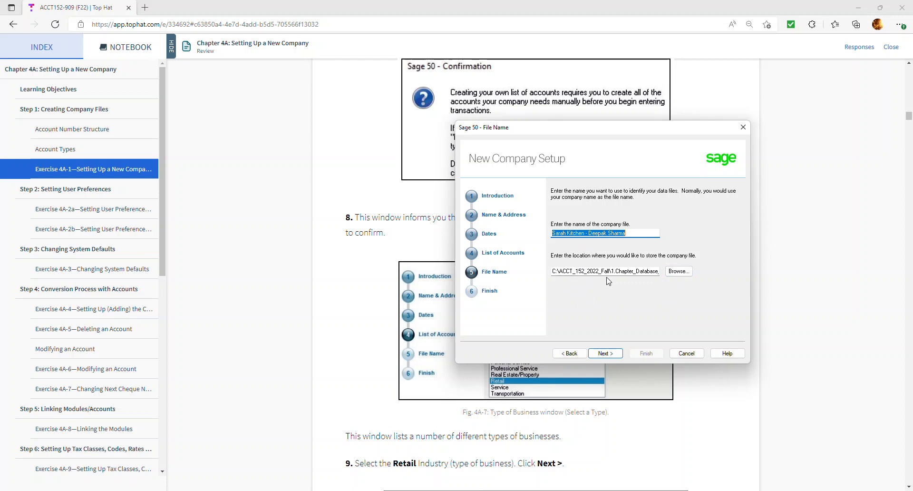
# Store the company file in the 04 Sarah Kitchen folder under 1.Chapter_Database_Files and continue to the Finish page
pyautogui.click(678, 271)
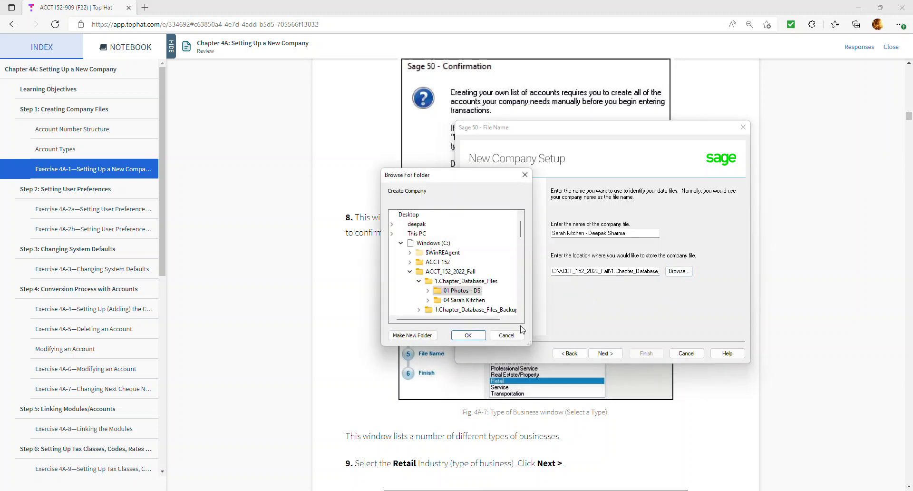
pyautogui.scroll(-4, 520, 276)
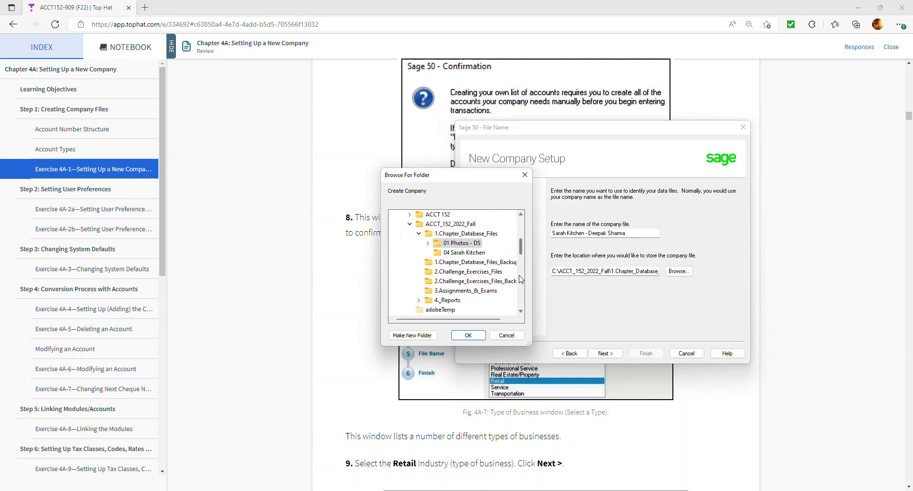
pyautogui.click(466, 253)
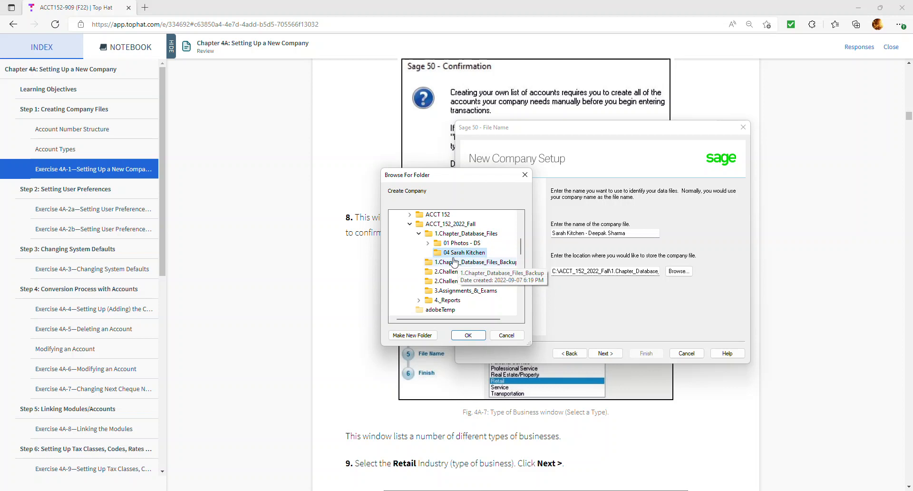
pyautogui.click(478, 337)
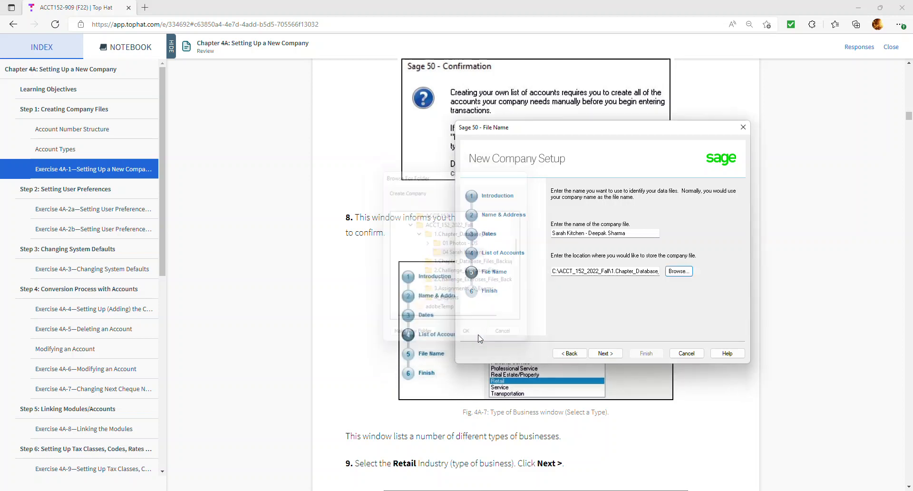
pyautogui.click(603, 354)
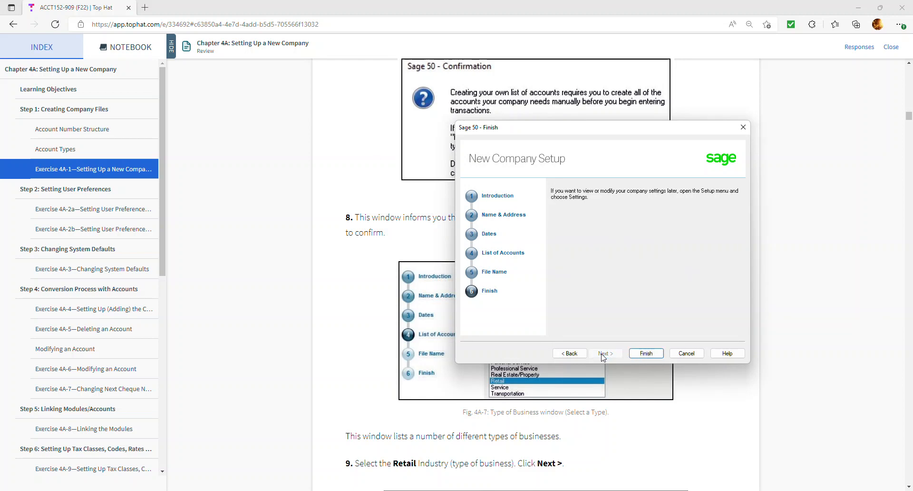
# Finish the New Company Setup wizard to create the company, close it, and maximize the new company's Home window
pyautogui.click(651, 354)
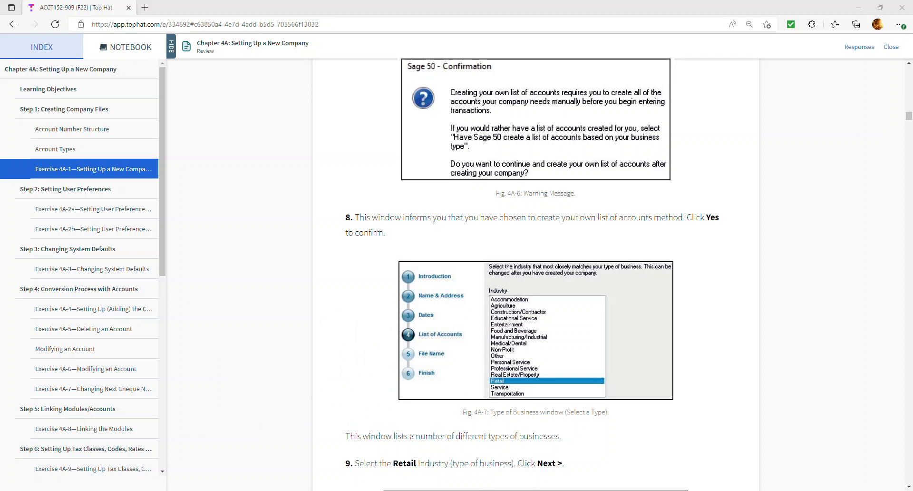
pyautogui.moveTo(443, 490); pyautogui.dragTo(604, 105)
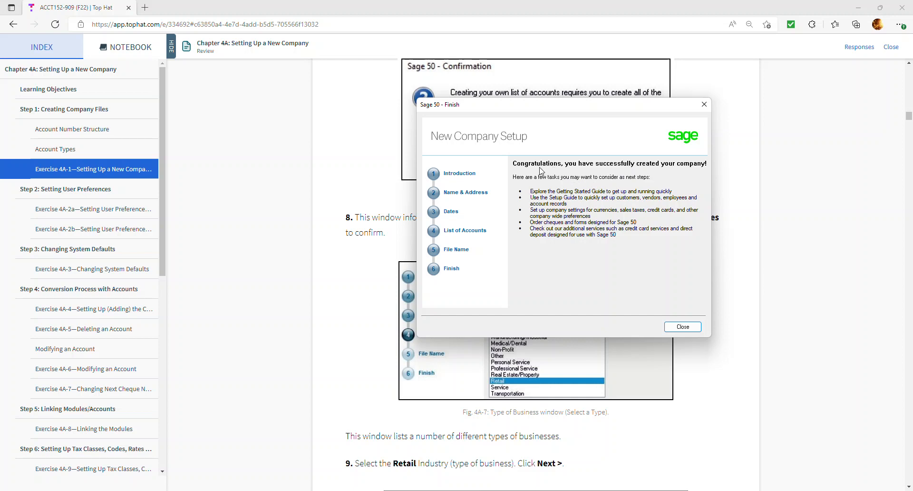
pyautogui.click(689, 330)
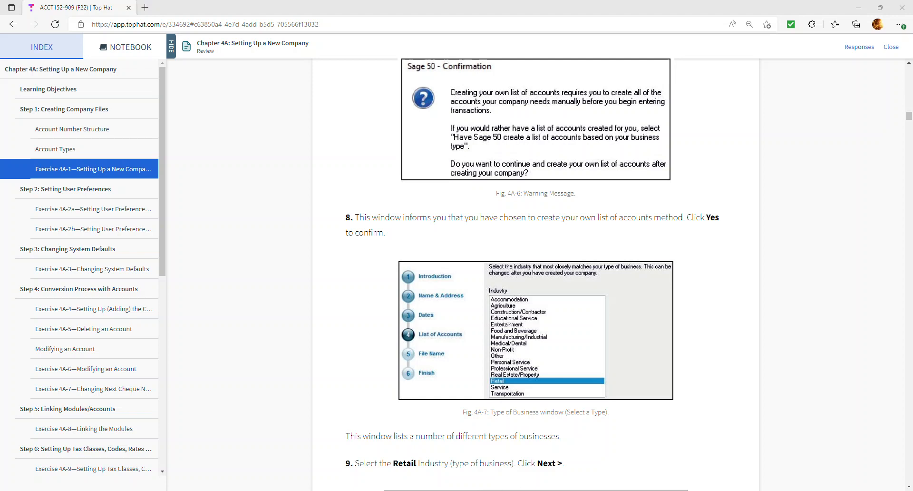
pyautogui.hotkey('alt', 'Tab')
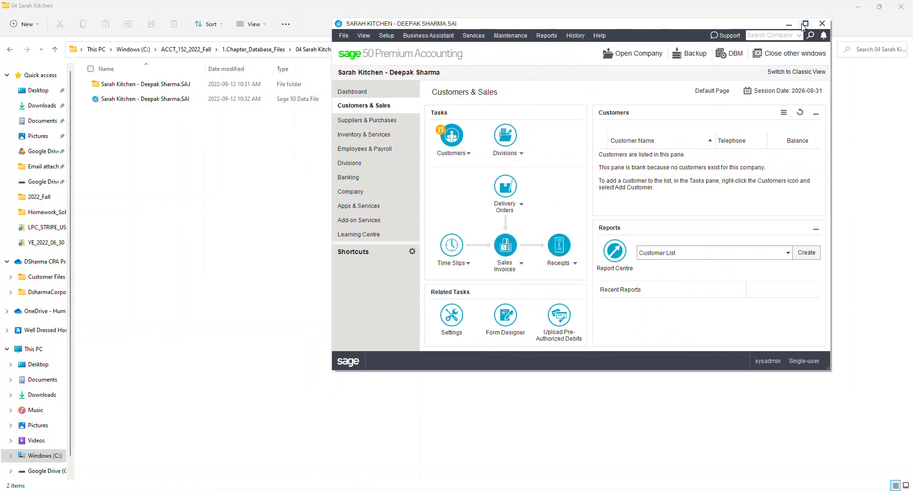
pyautogui.click(804, 25)
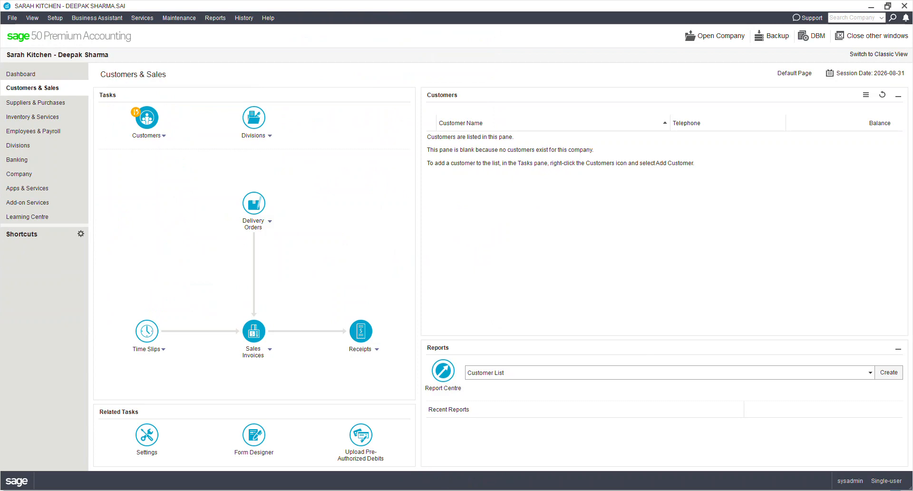
# Switch to the textbook, read the remaining instructions of Exercise 4A-1, and go to Step 2: Setting User Preferences
pyautogui.hotkey('alt', 'Tab')
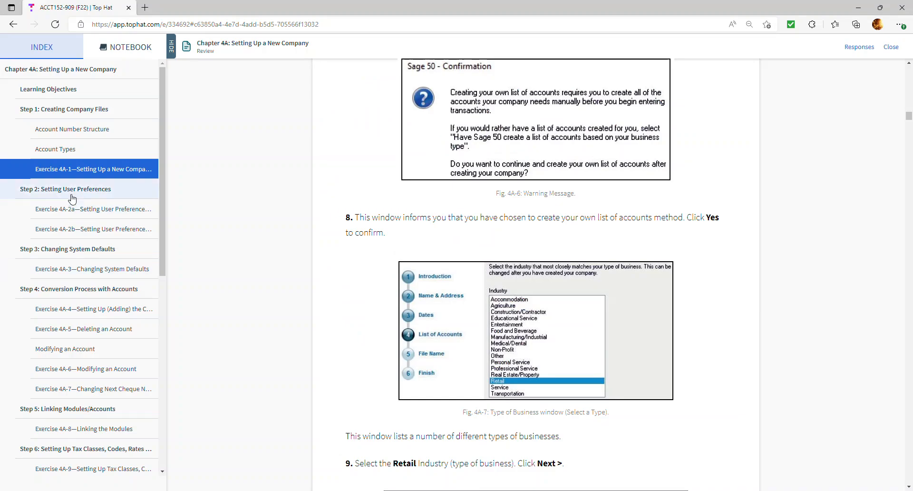
pyautogui.scroll(-15, 639, 351)
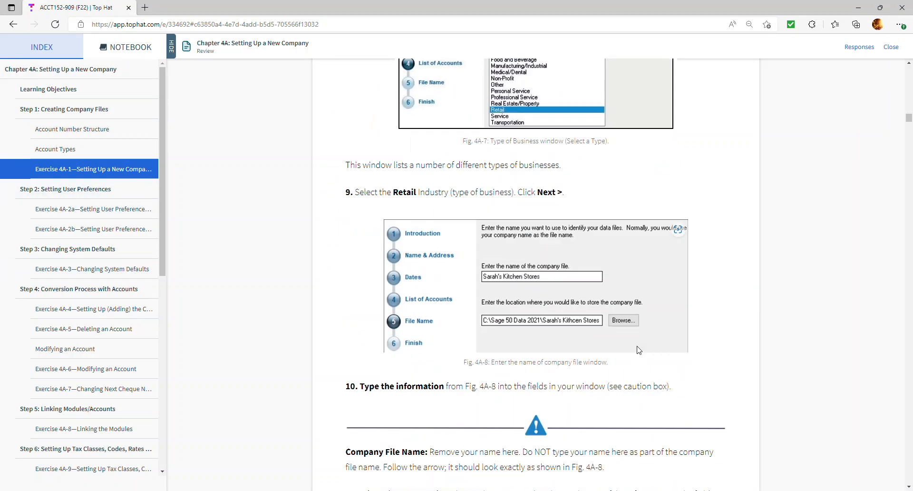
pyautogui.scroll(-14, 639, 351)
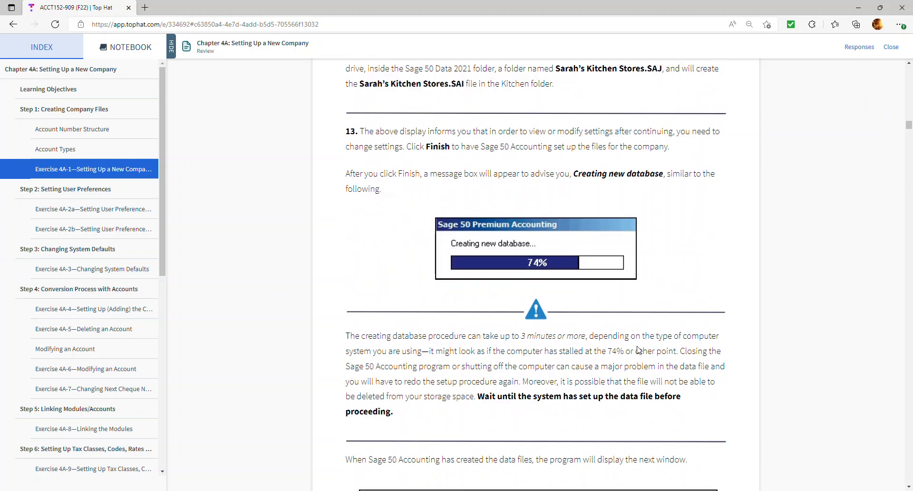
pyautogui.scroll(-8, 638, 351)
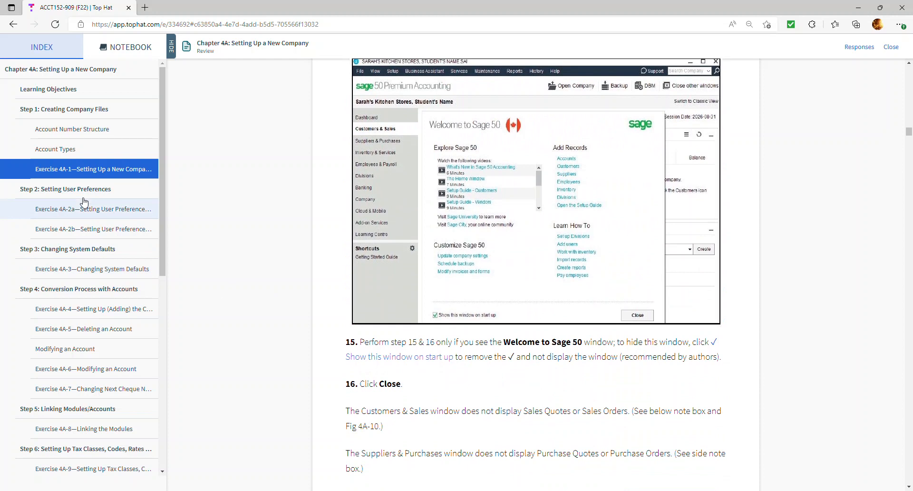
pyautogui.click(68, 192)
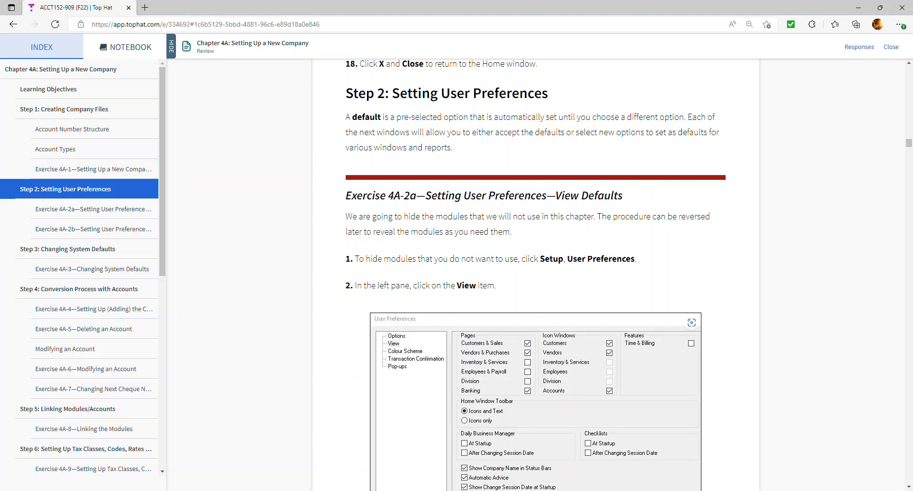
# Switch to Sage 50, open the User Preferences, and set the terminology to Use Accounting Terms
pyautogui.hotkey('alt', 'Tab')
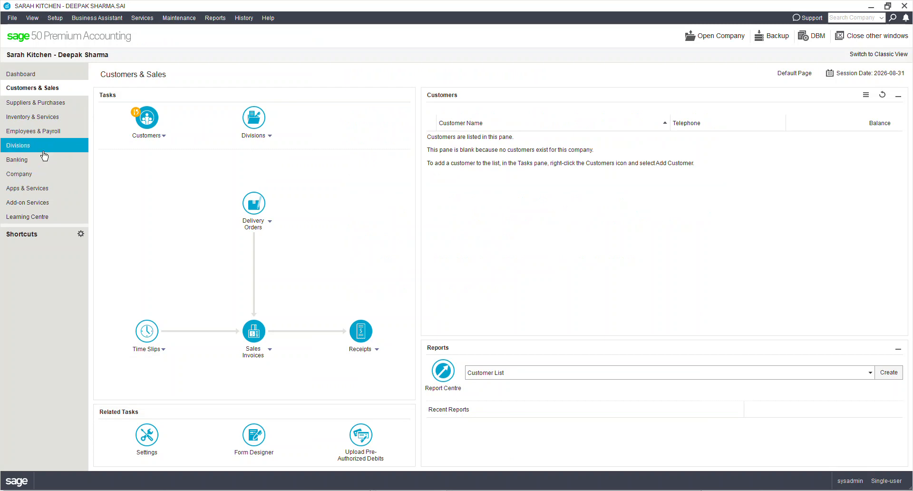
pyautogui.click(58, 21)
pyautogui.click(74, 77)
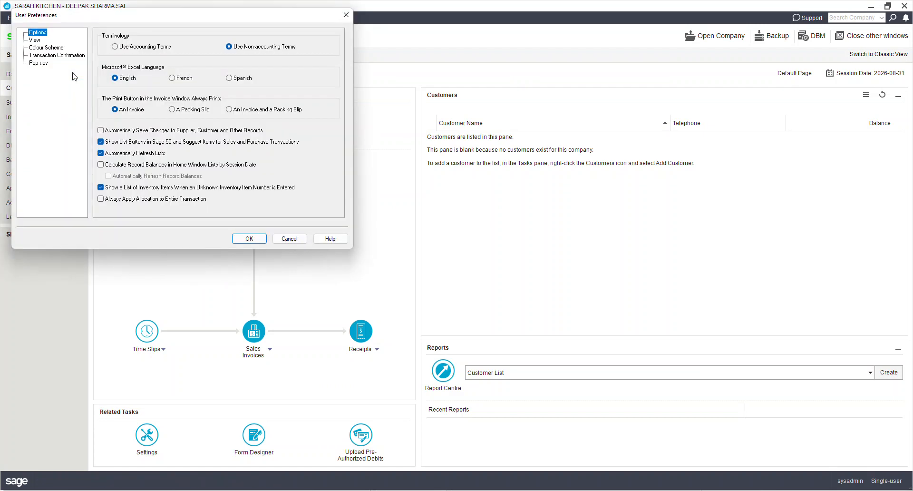
pyautogui.moveTo(206, 21); pyautogui.dragTo(455, 16)
pyautogui.click(387, 39)
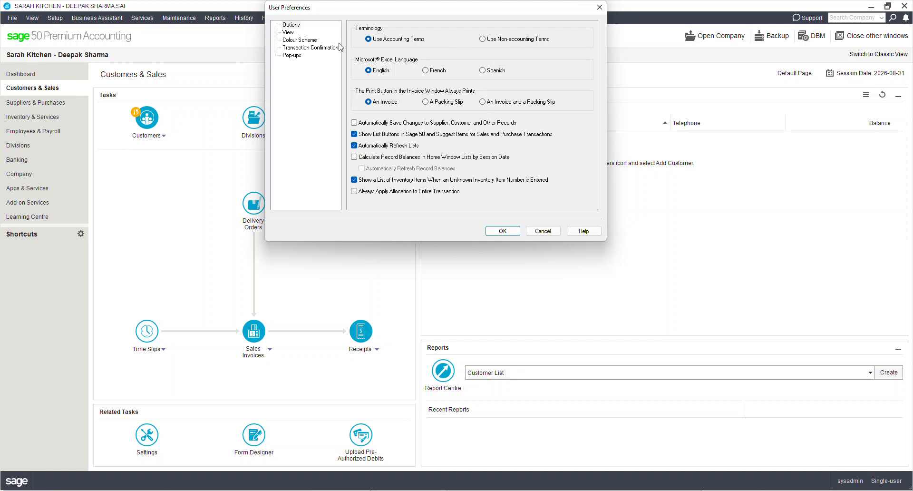
# Hide the Inventory & Services, Employees & Payroll, and Division pages in the View preferences
pyautogui.click(288, 33)
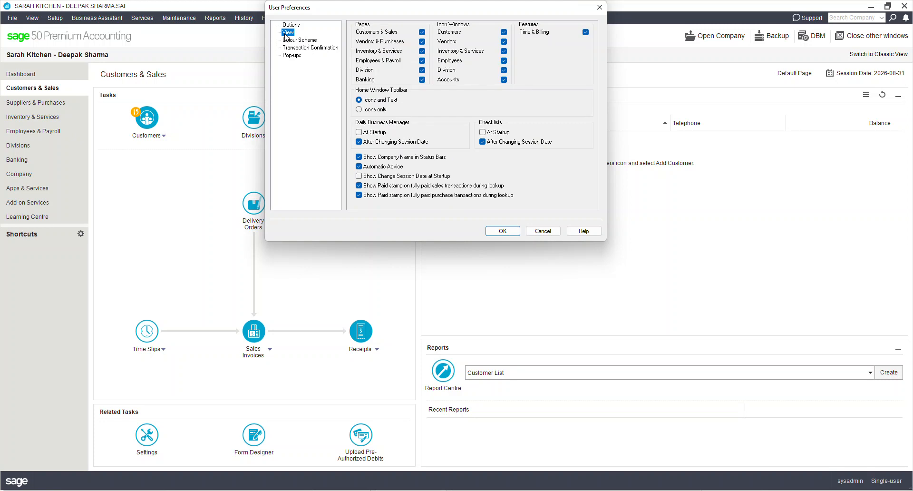
pyautogui.click(422, 51)
pyautogui.click(423, 61)
pyautogui.click(422, 70)
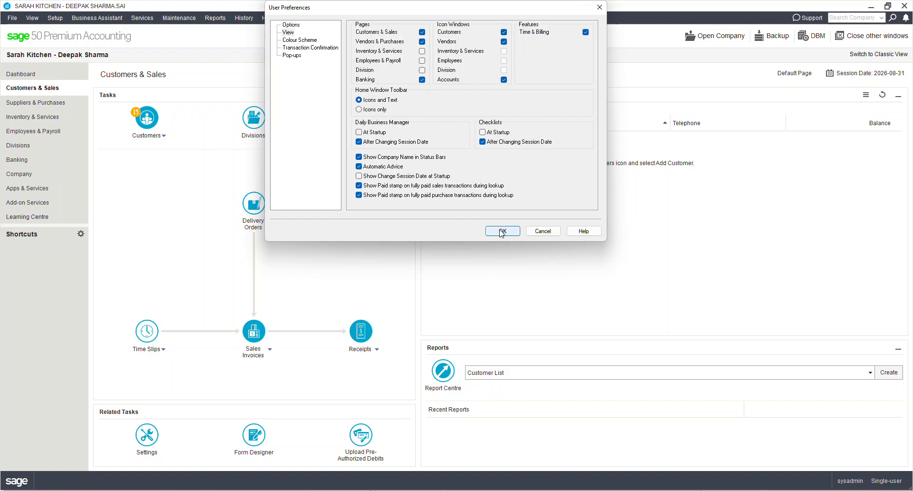
# Review the Colour Scheme, Transaction Confirmation, and Pop-ups preferences, and save the User Preferences
pyautogui.click(303, 41)
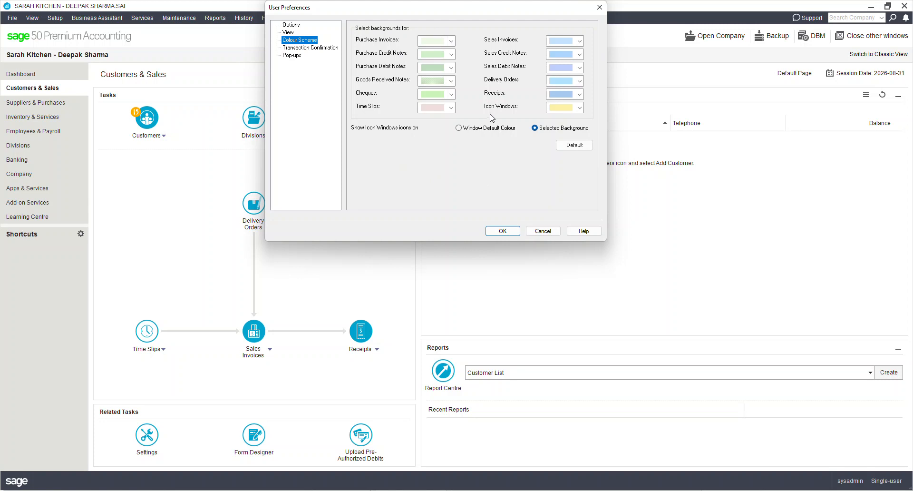
pyautogui.click(308, 48)
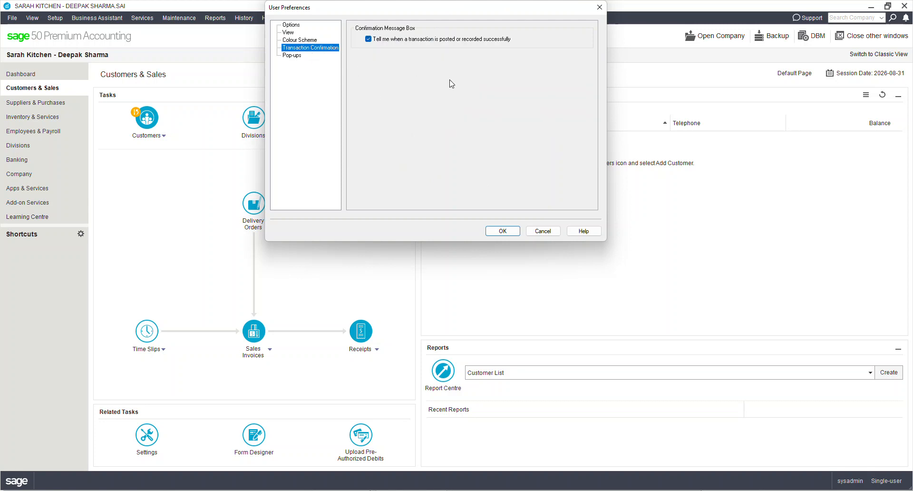
pyautogui.click(291, 56)
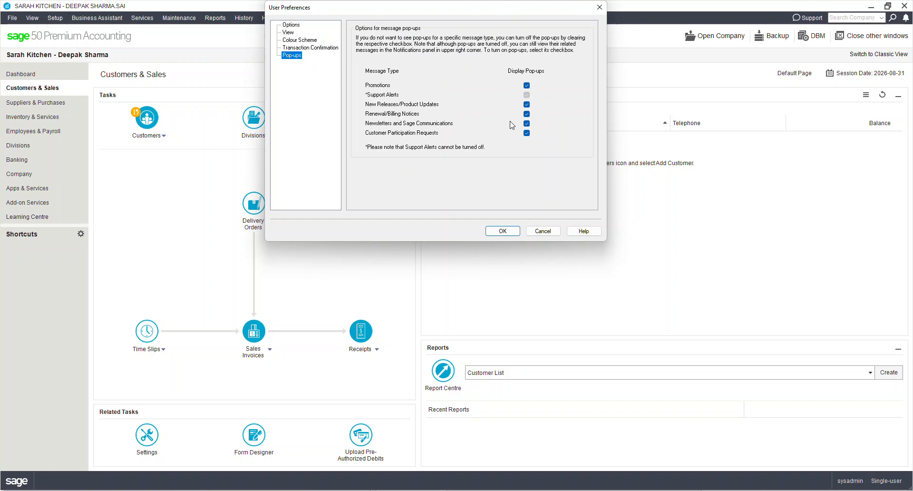
pyautogui.click(503, 231)
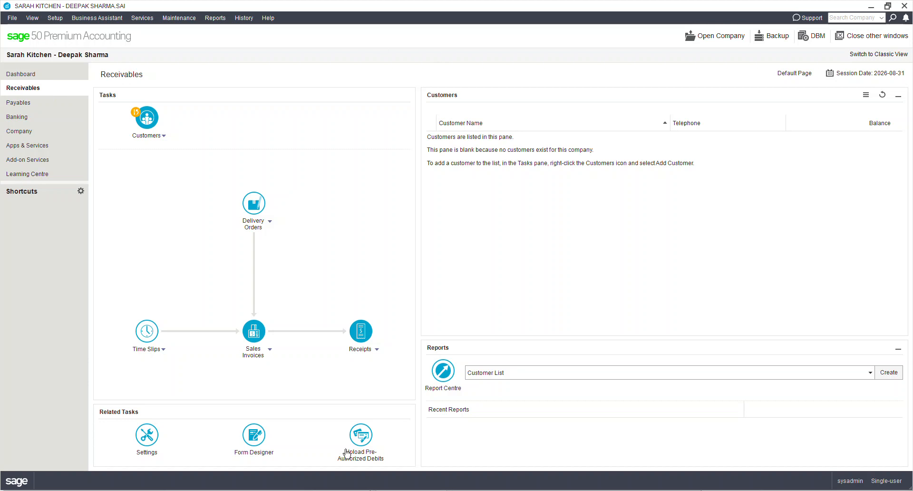
# Switch to the textbook and read Step 3: Changing System Defaults, including the start of Exercise 4A-3
pyautogui.hotkey('alt', 'Tab')
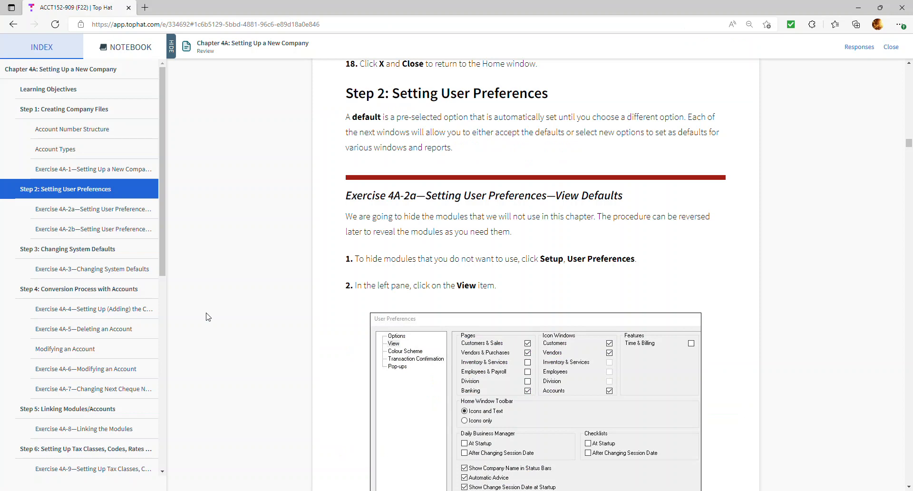
pyautogui.click(115, 248)
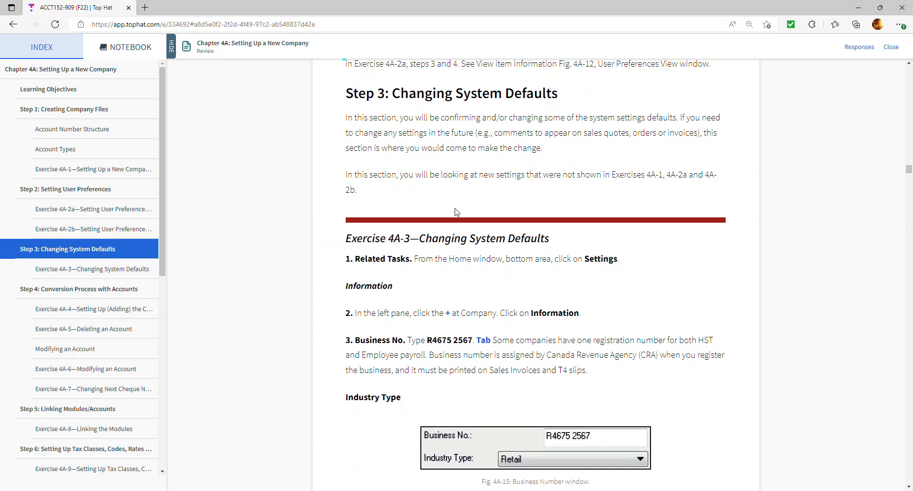
pyautogui.scroll(-1, 494, 289)
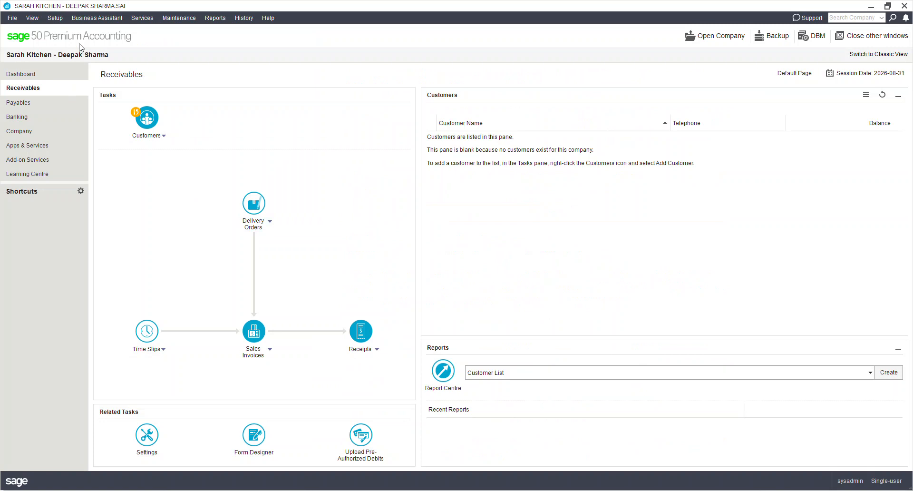
# Open the Date Format page of the Company settings in Sage 50
pyautogui.click(56, 18)
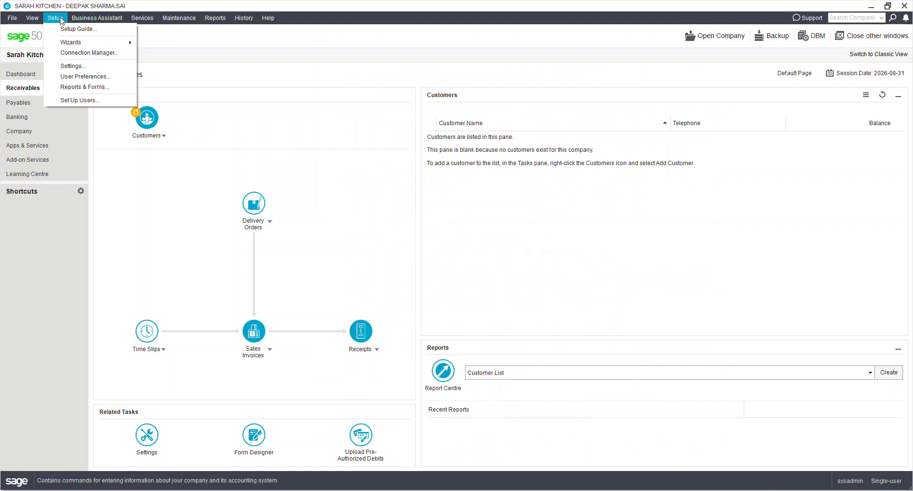
pyautogui.click(72, 66)
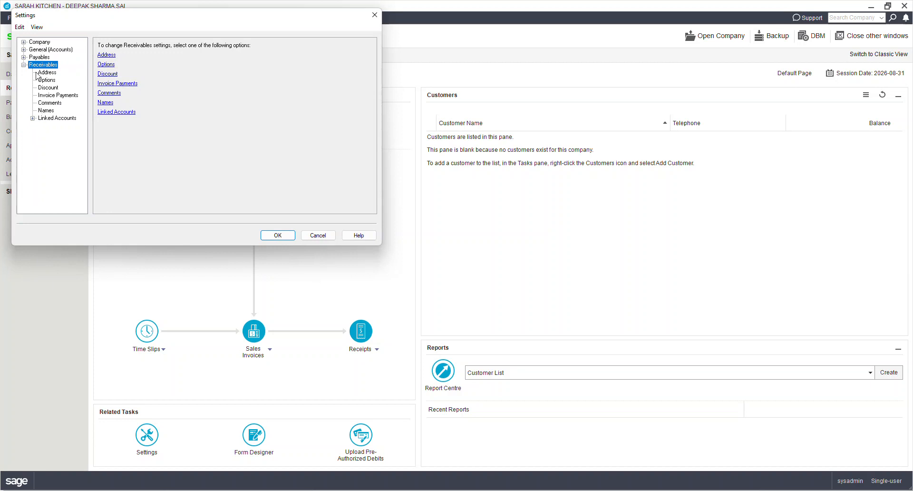
pyautogui.click(24, 42)
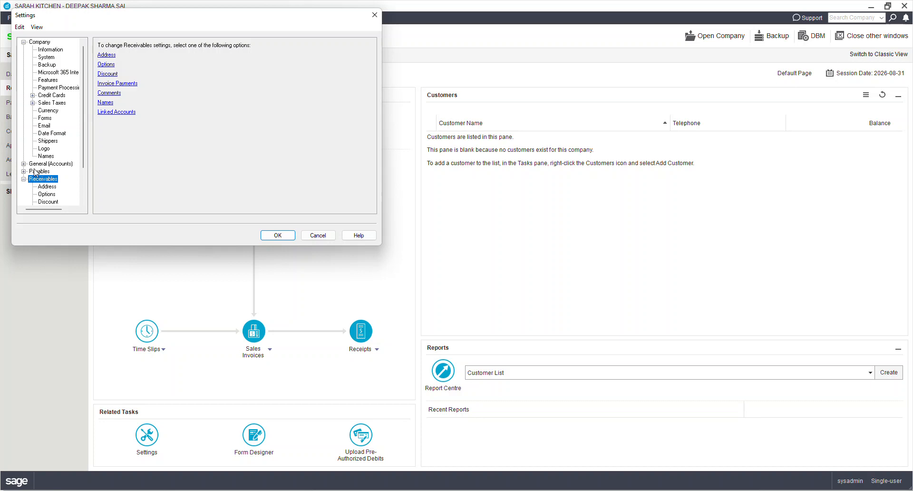
pyautogui.click(52, 135)
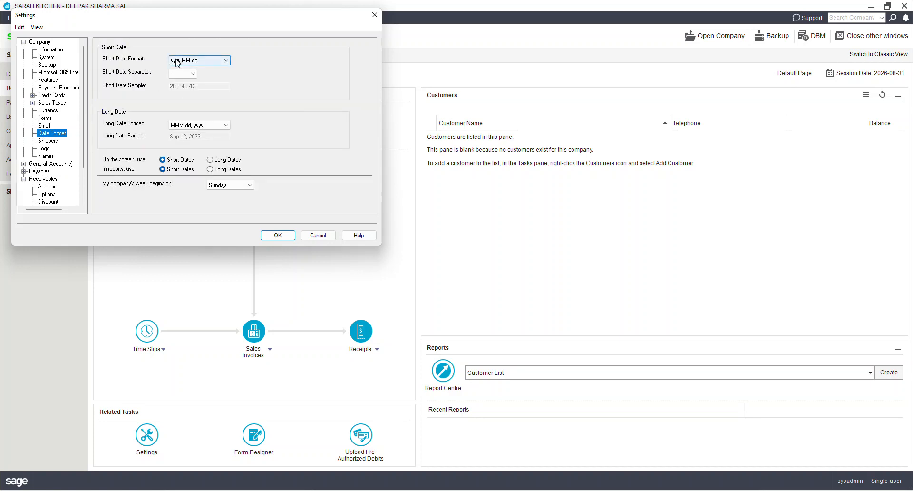
# Select yyyy MM dd as the company's short date format
pyautogui.click(222, 63)
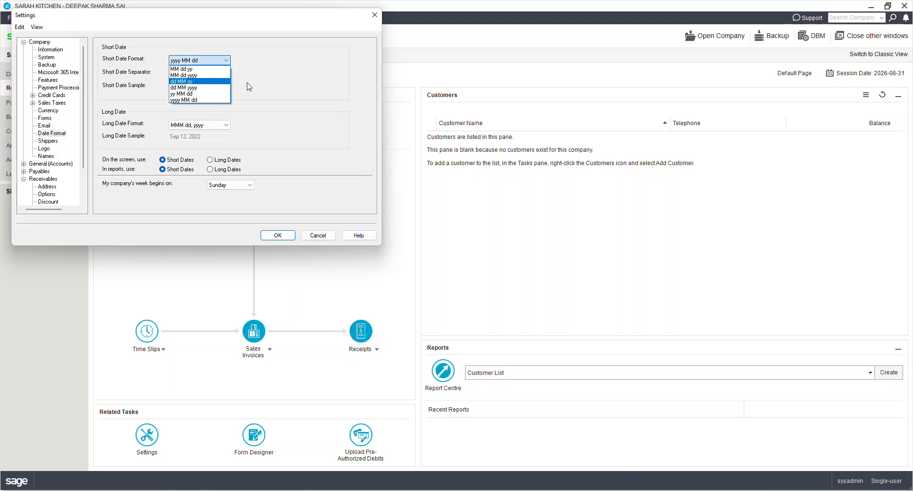
pyautogui.click(189, 100)
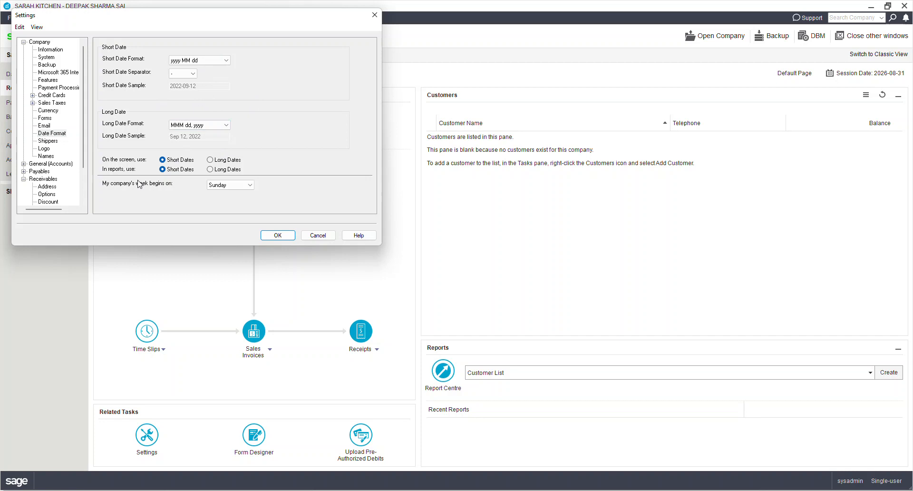
# Review the Company settings for Information, System, Backup, Microsoft 365 integration, and Payment Processing
pyautogui.click(50, 50)
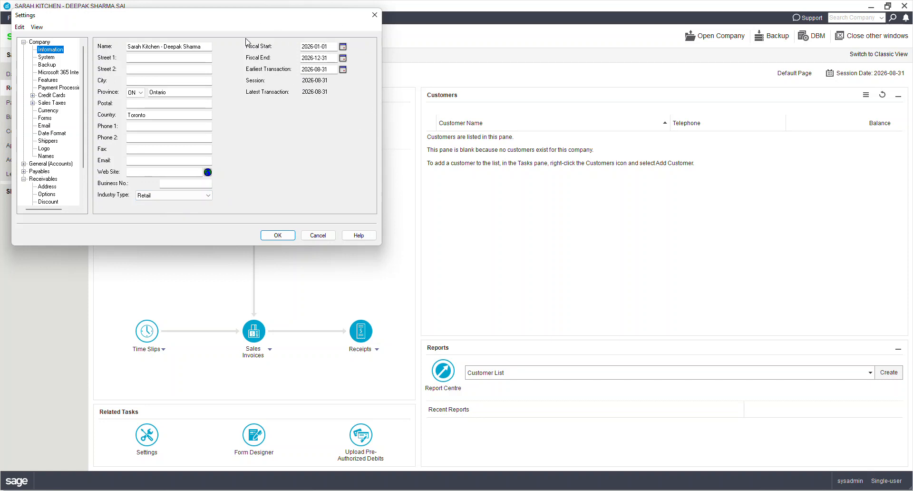
pyautogui.press('Down')
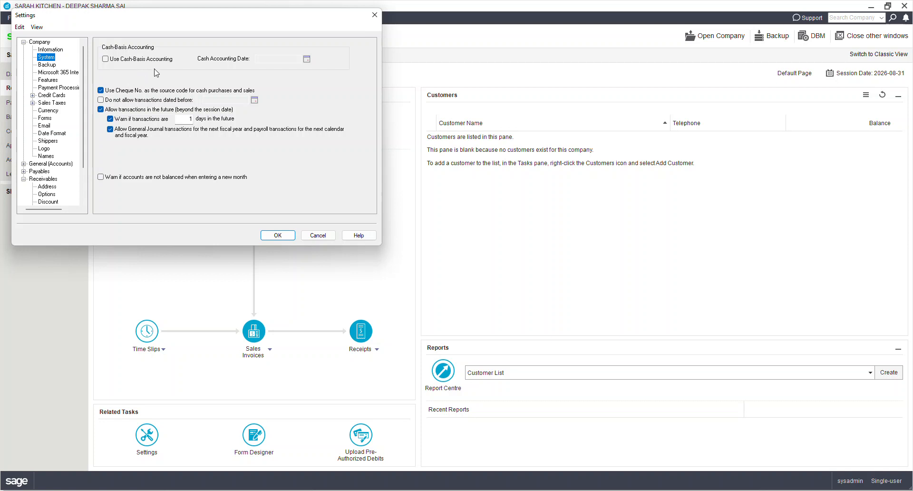
pyautogui.click(47, 65)
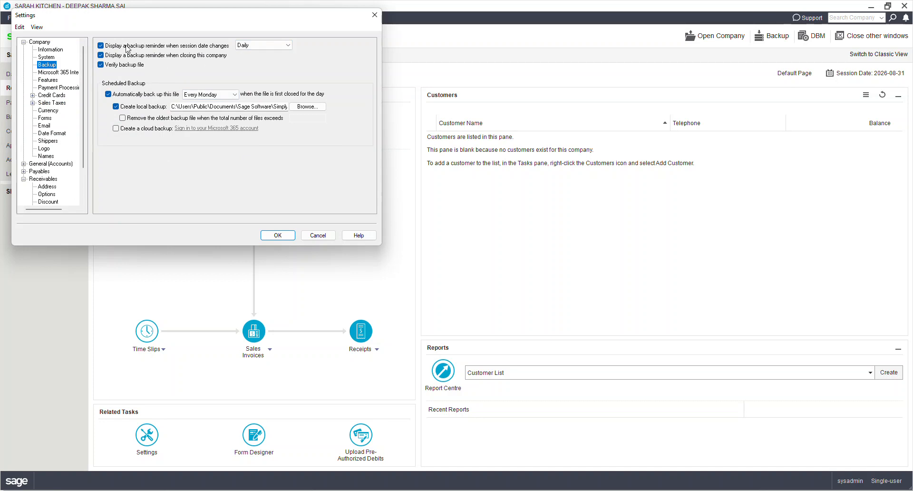
pyautogui.click(58, 71)
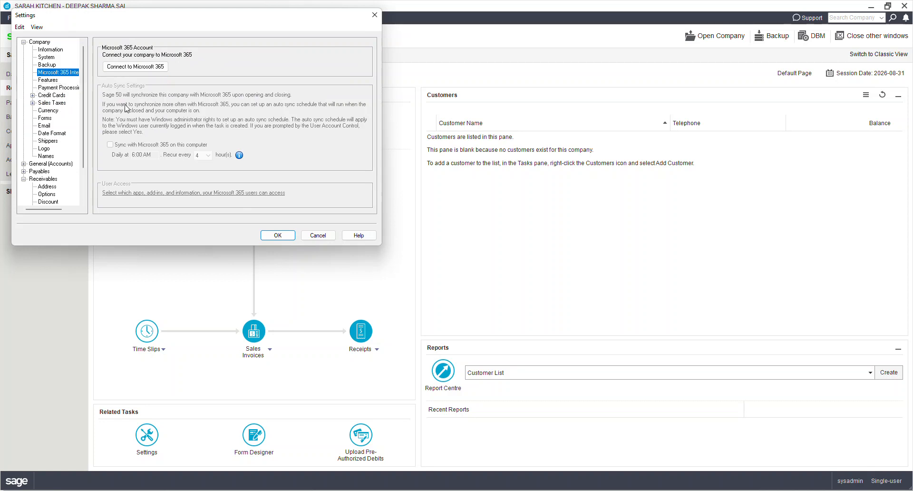
pyautogui.click(57, 89)
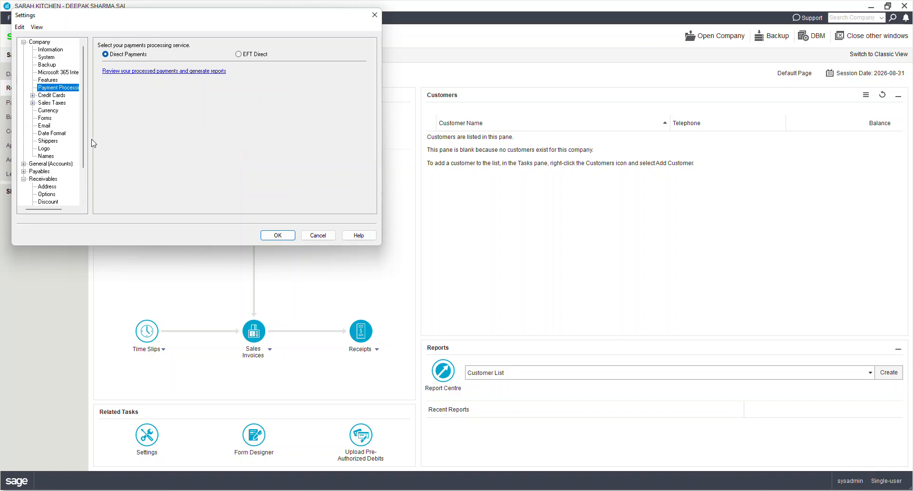
# Review the Company settings for Credit Cards, Sales Taxes, Currency, Forms, Email, Shippers, Logo, and Names
pyautogui.click(45, 96)
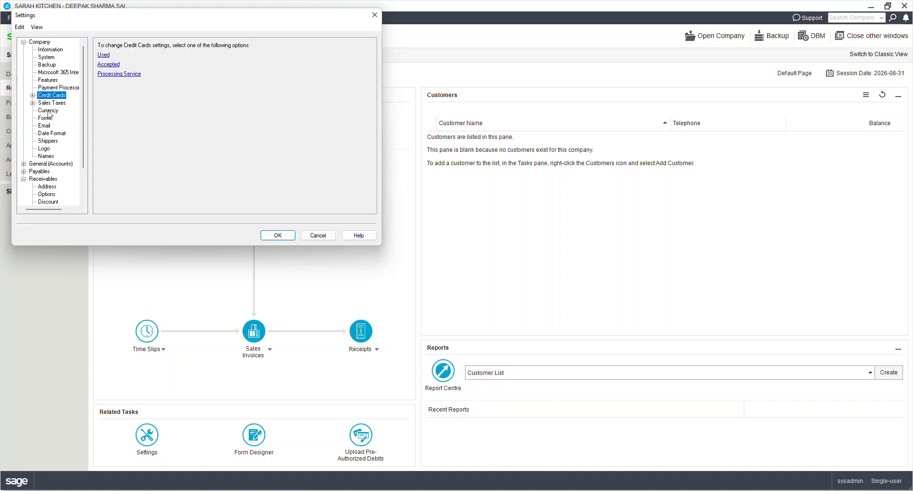
pyautogui.click(51, 103)
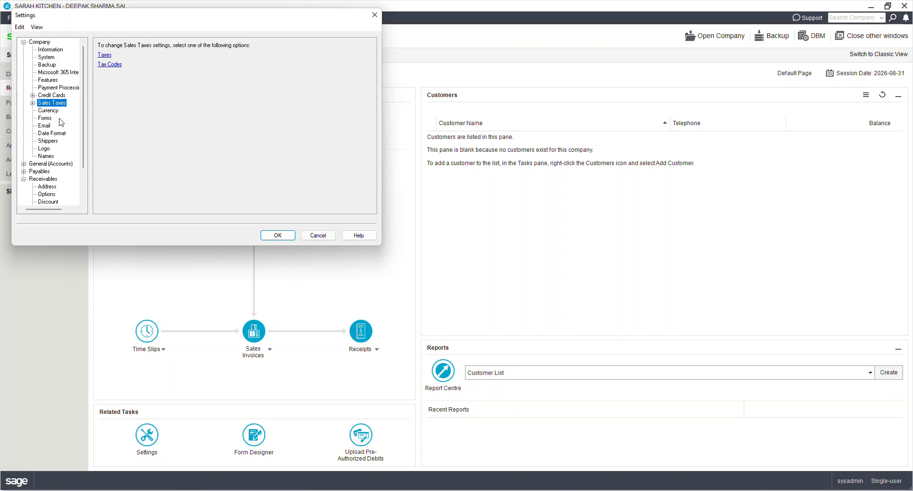
pyautogui.click(54, 112)
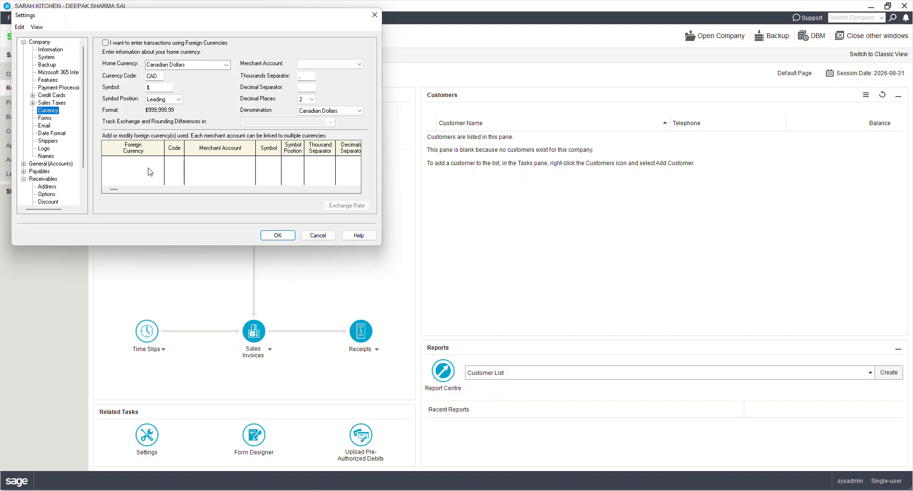
pyautogui.click(45, 118)
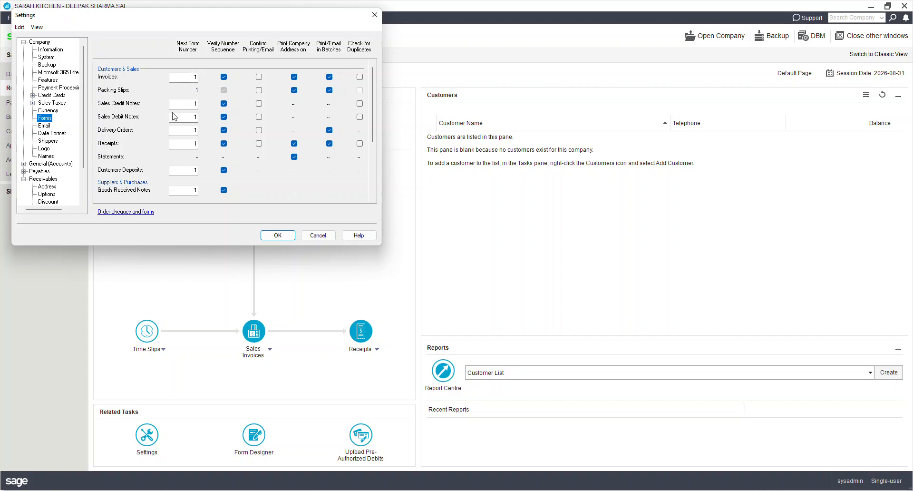
pyautogui.click(45, 125)
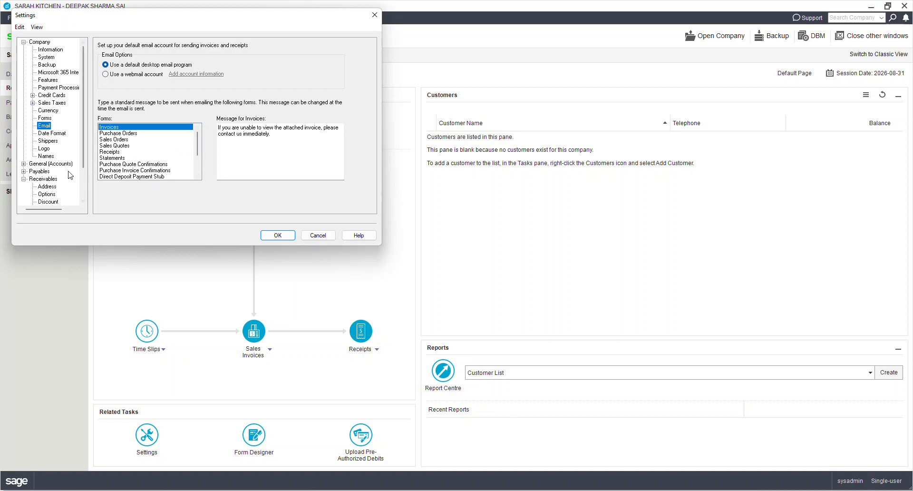
pyautogui.click(48, 141)
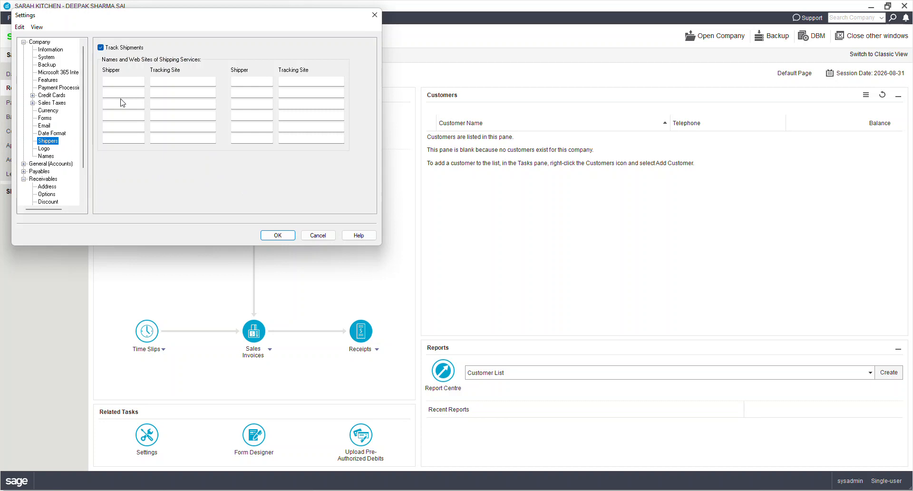
pyautogui.click(48, 150)
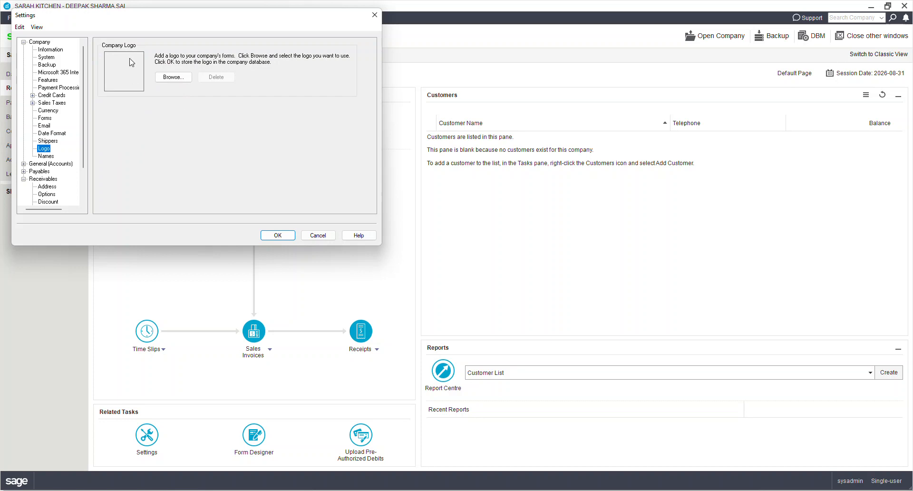
pyautogui.click(52, 157)
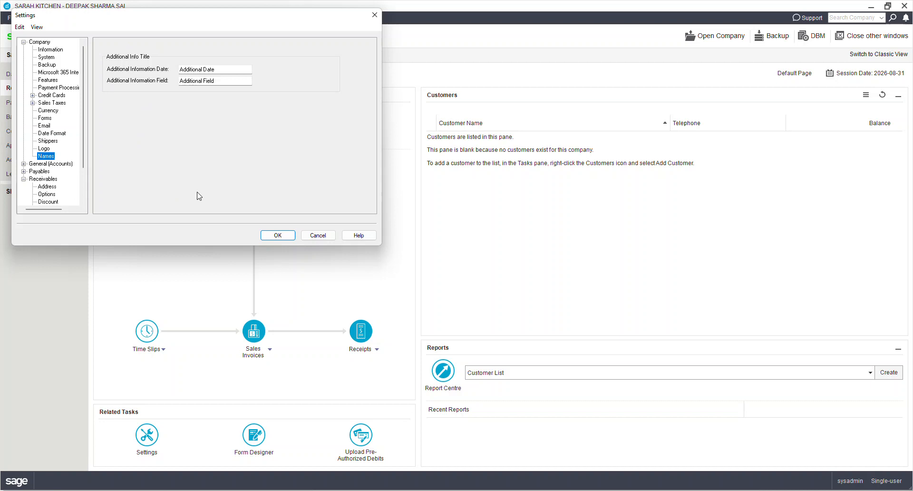
# Expand the General (Accounts) settings and review the Numbering, Departments, Names, and Linked Accounts pages
pyautogui.click(23, 164)
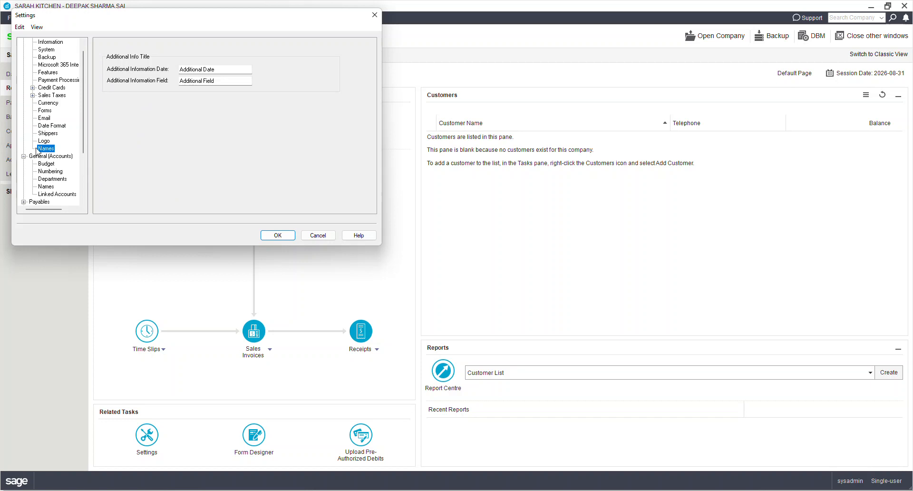
pyautogui.click(44, 159)
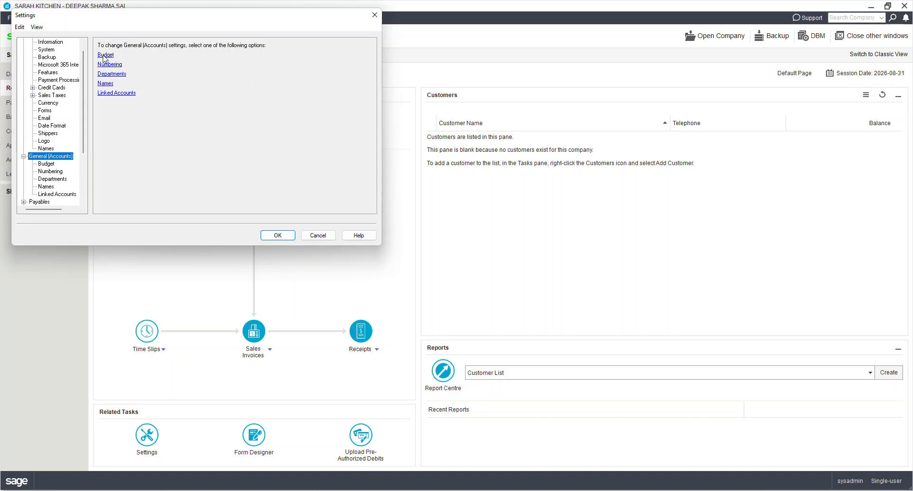
pyautogui.click(50, 172)
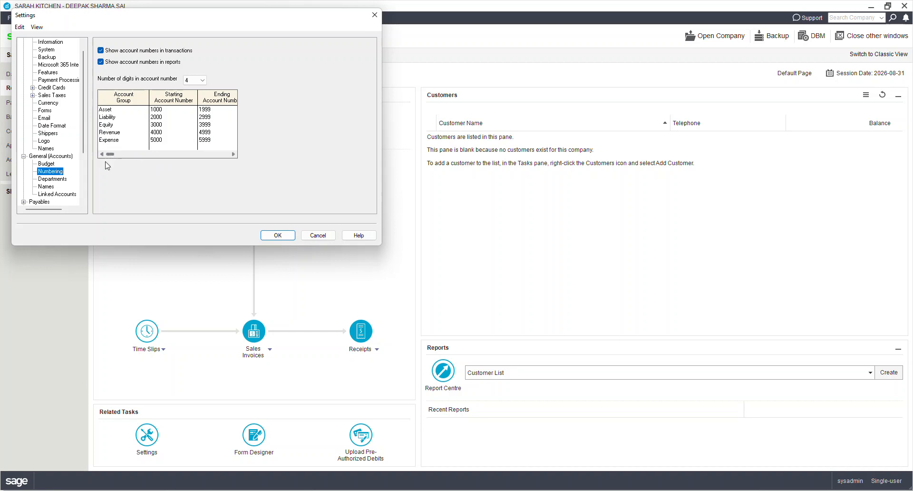
pyautogui.click(60, 180)
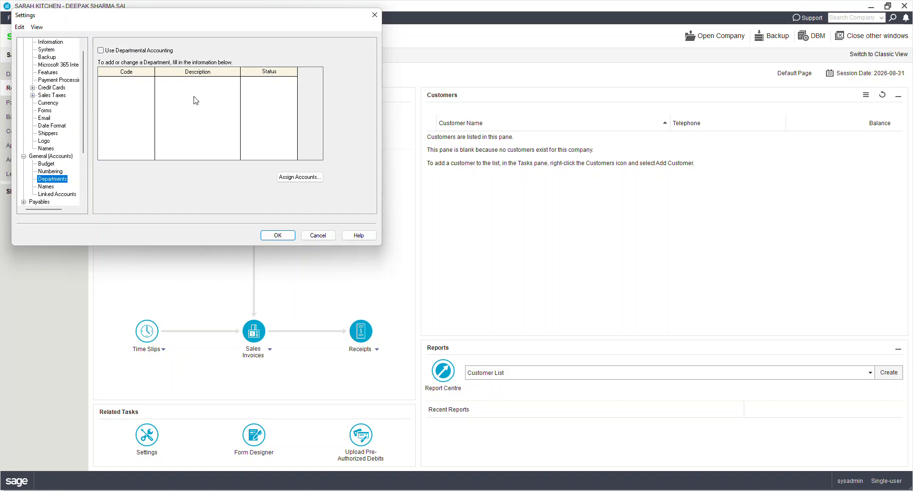
pyautogui.click(46, 186)
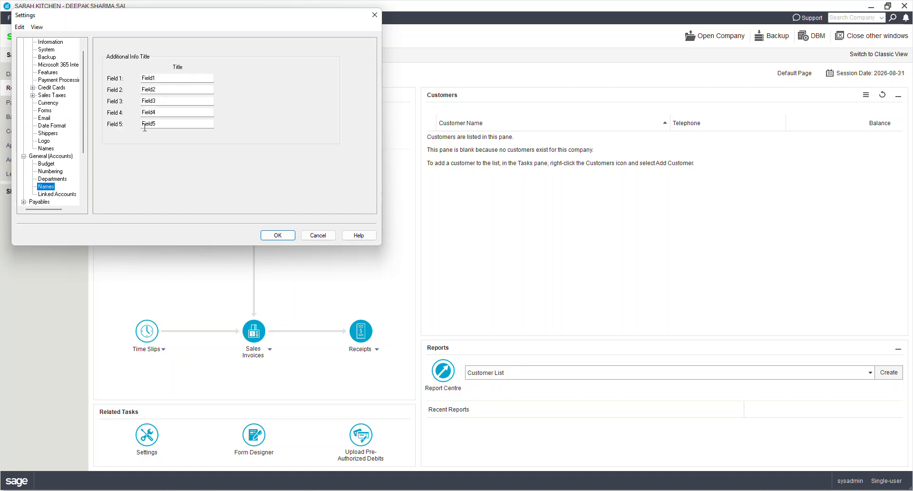
pyautogui.click(57, 194)
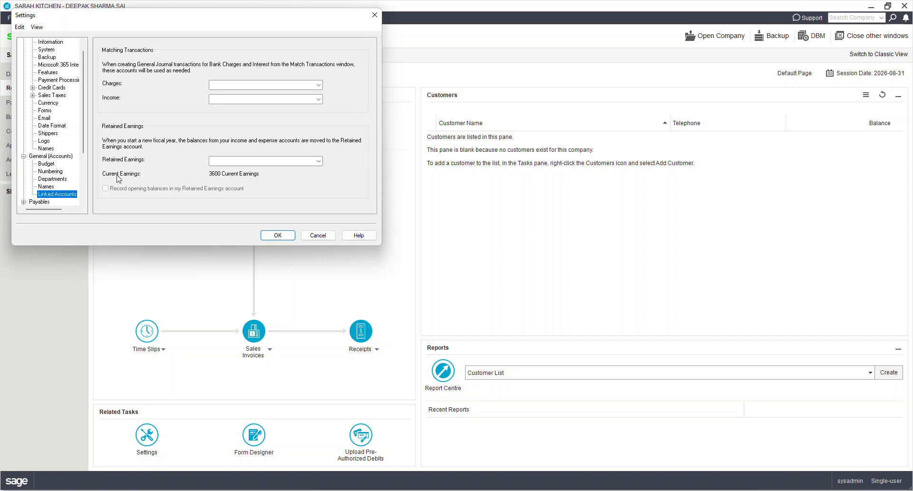
# Open the Payables settings and expand the list of their pages
pyautogui.click(82, 166)
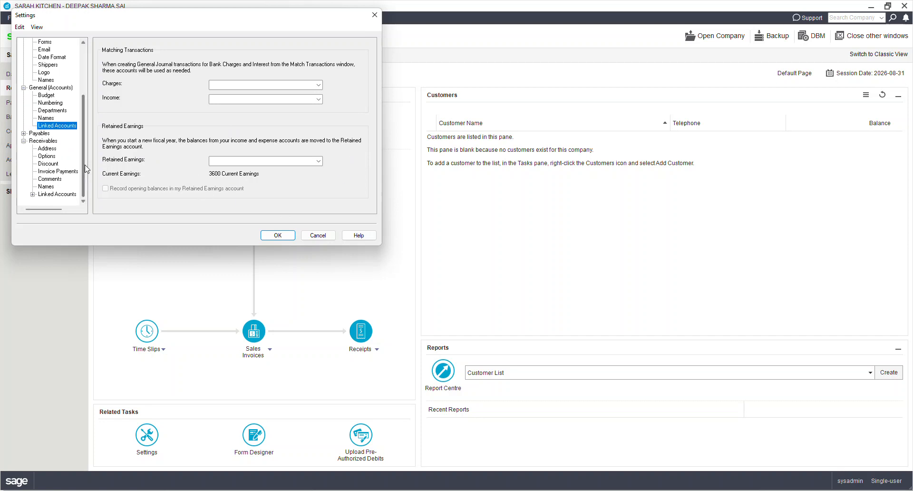
pyautogui.click(37, 134)
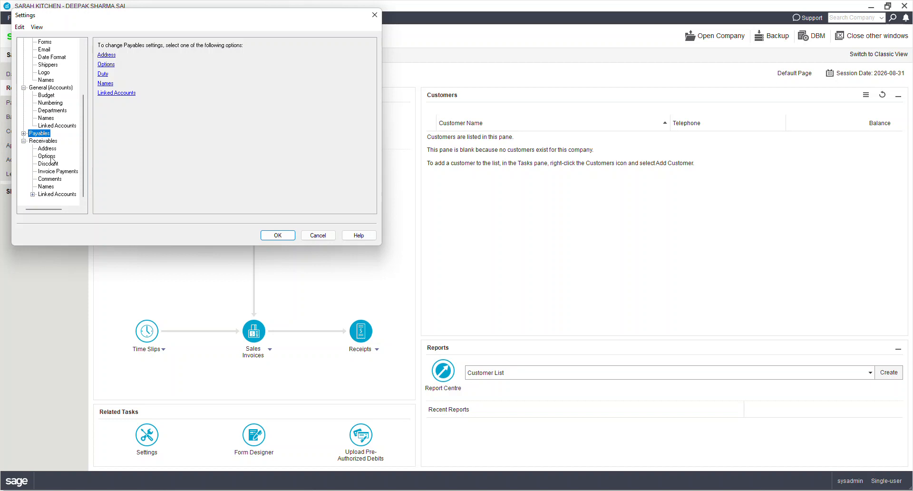
pyautogui.click(23, 134)
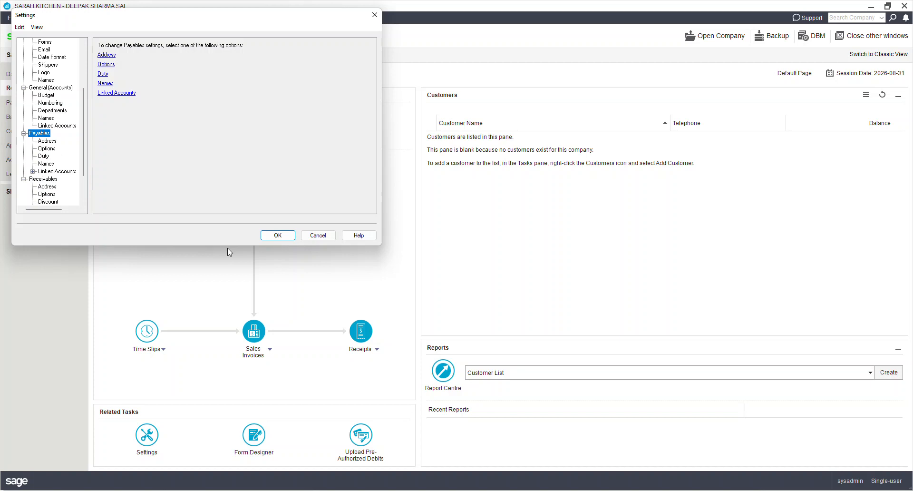
# Switch to the textbook and read the Forms instructions of Exercise 4A-3, including the next form numbers and the Banking section
pyautogui.click(434, 490)
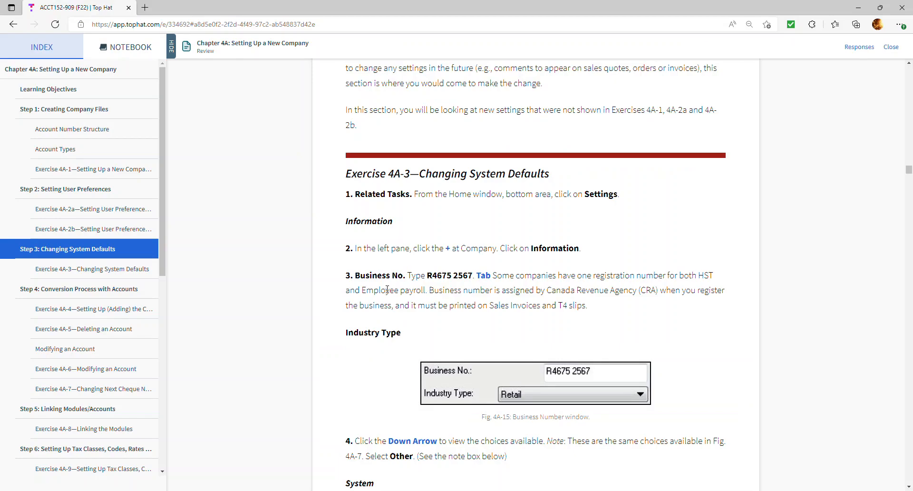
pyautogui.scroll(-15, 388, 290)
pyautogui.scroll(-12, 397, 284)
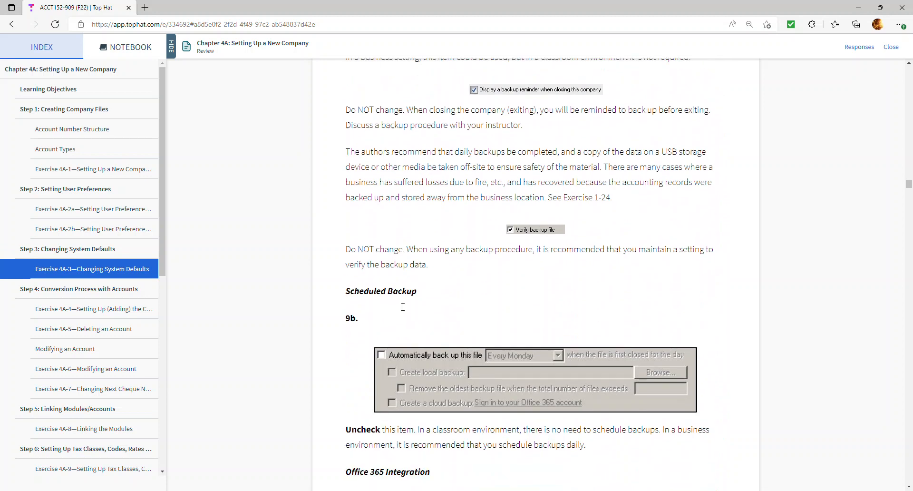
pyautogui.scroll(-20, 403, 307)
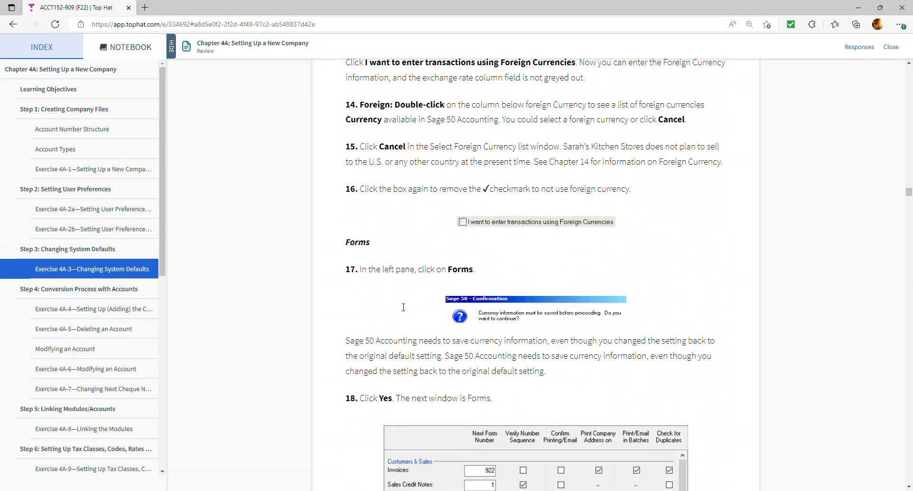
pyautogui.scroll(-2, 404, 306)
pyautogui.scroll(-3, 447, 293)
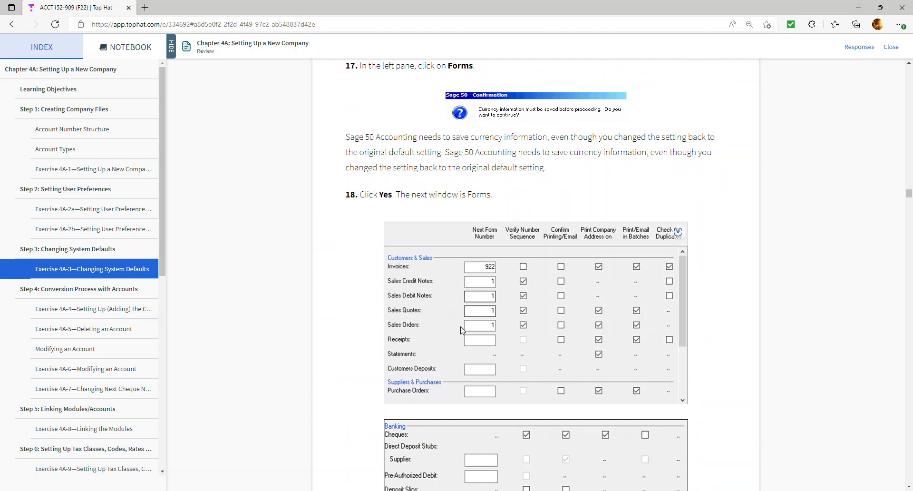
pyautogui.scroll(-5, 496, 221)
pyautogui.scroll(-9, 440, 296)
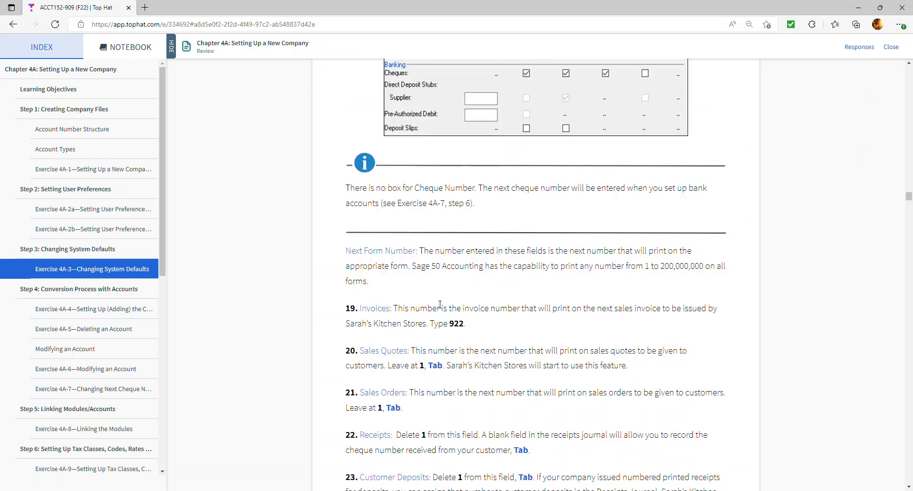
pyautogui.scroll(-2, 444, 350)
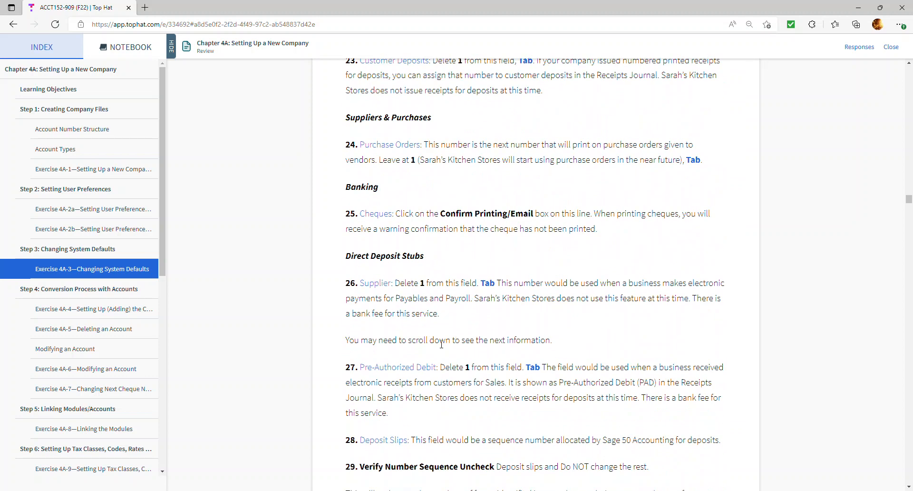
pyautogui.scroll(-8, 442, 343)
pyautogui.scroll(5, 441, 343)
pyautogui.scroll(15, 441, 344)
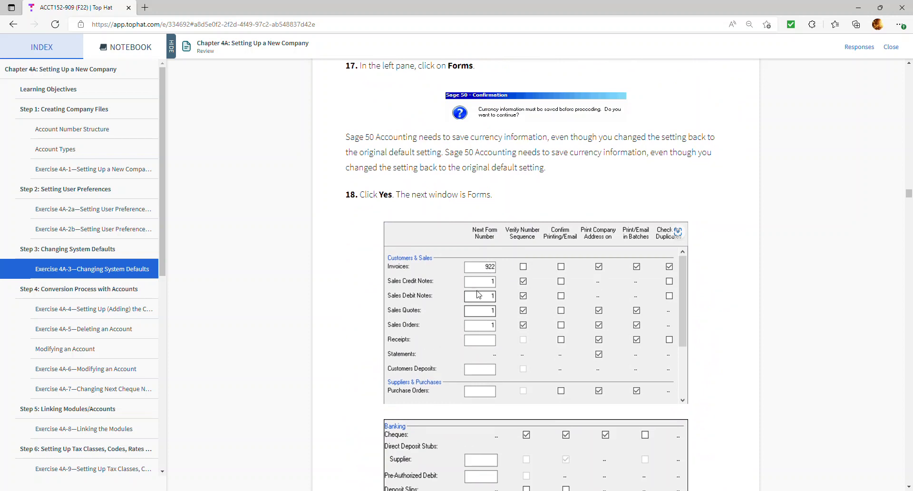
pyautogui.scroll(4, 481, 287)
pyautogui.scroll(-15, 481, 288)
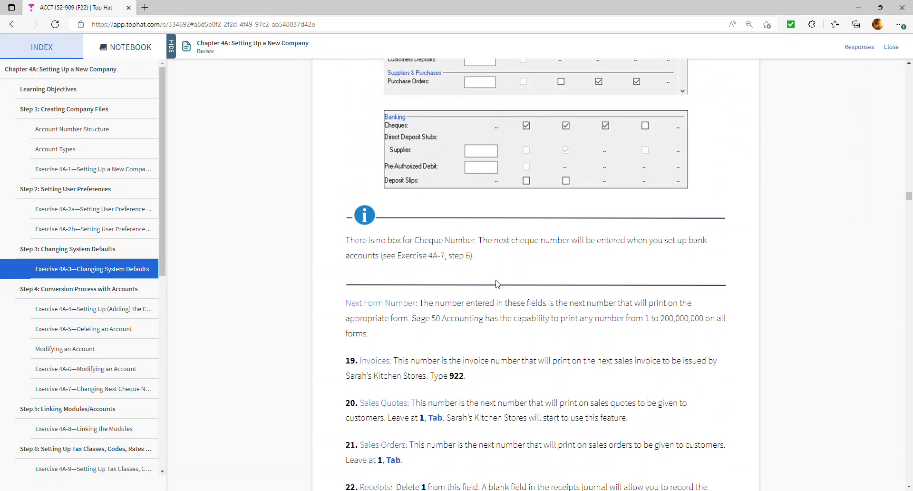
# Switch back to Sage 50 and set the next invoice number to 922 in the Company Forms settings
pyautogui.hotkey('alt', 'Tab')
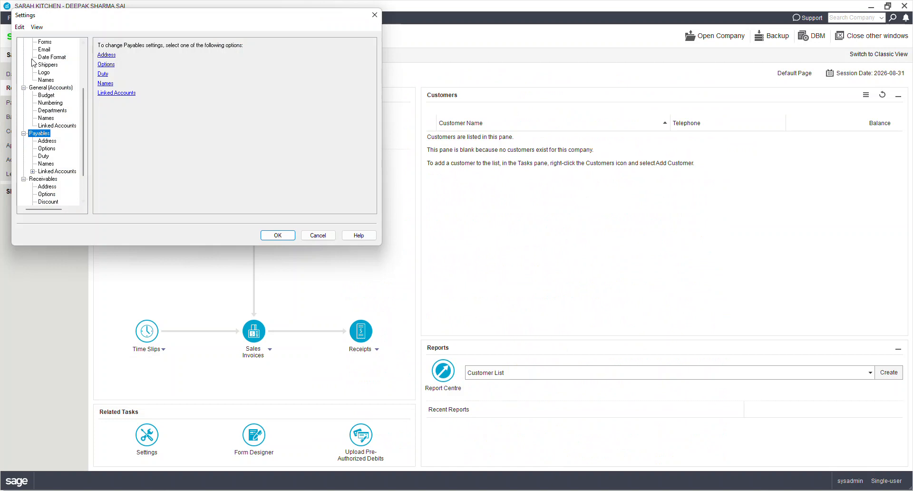
pyautogui.scroll(4, 84, 67)
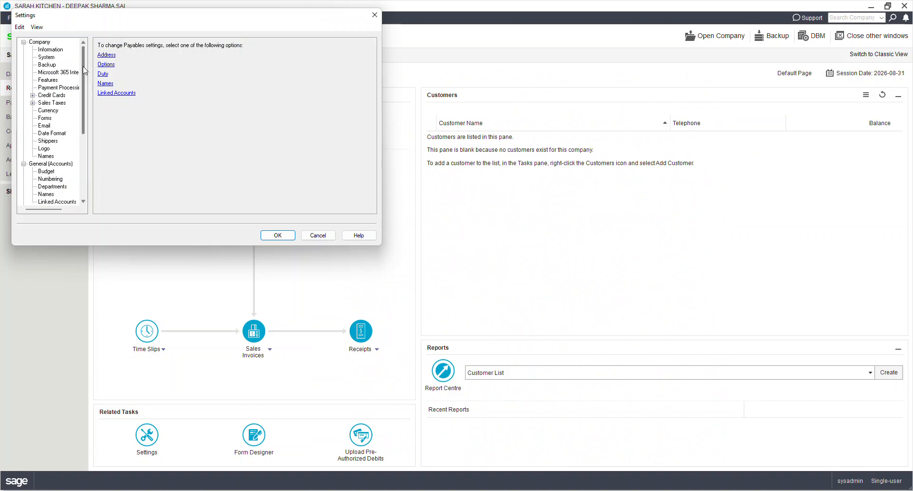
pyautogui.click(45, 118)
pyautogui.click(187, 78)
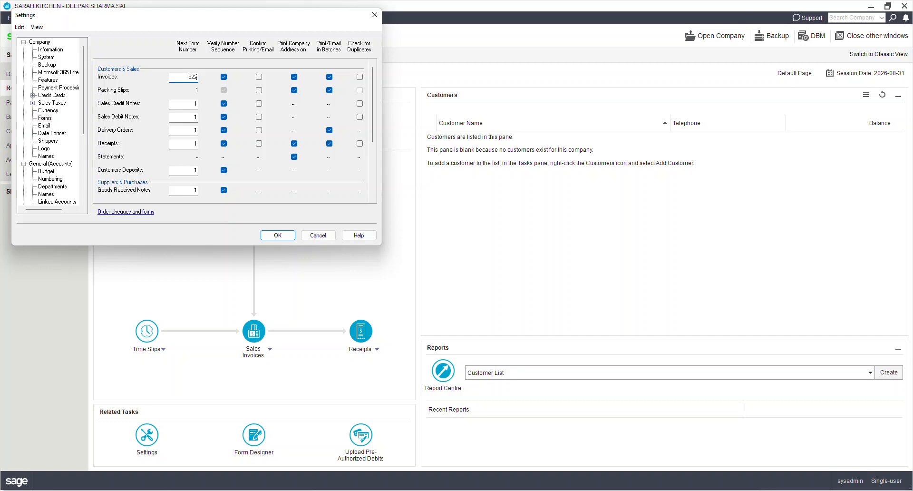
# Switch to the textbook and read the Exercise 4A-3 instructions from the remaining Forms items through Email, Date Format, Shippers, Numbering, and Departments
pyautogui.hotkey('alt', 'Tab')
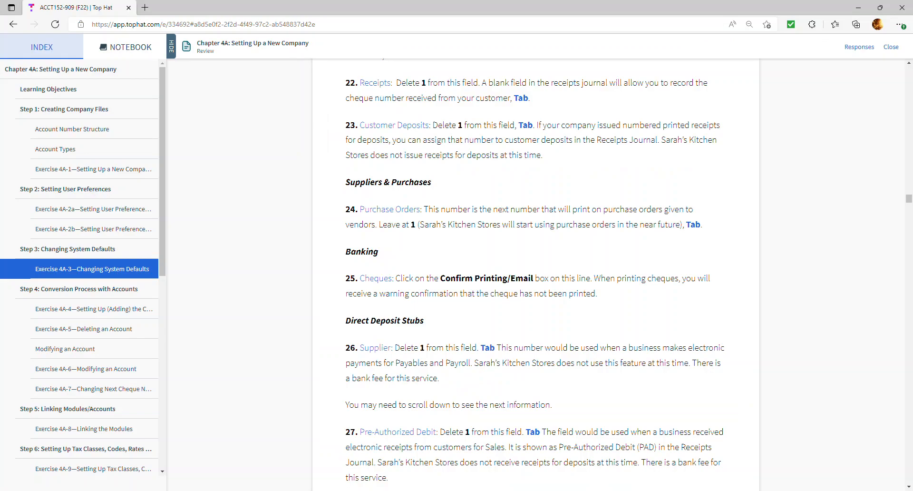
pyautogui.scroll(-15, 414, 339)
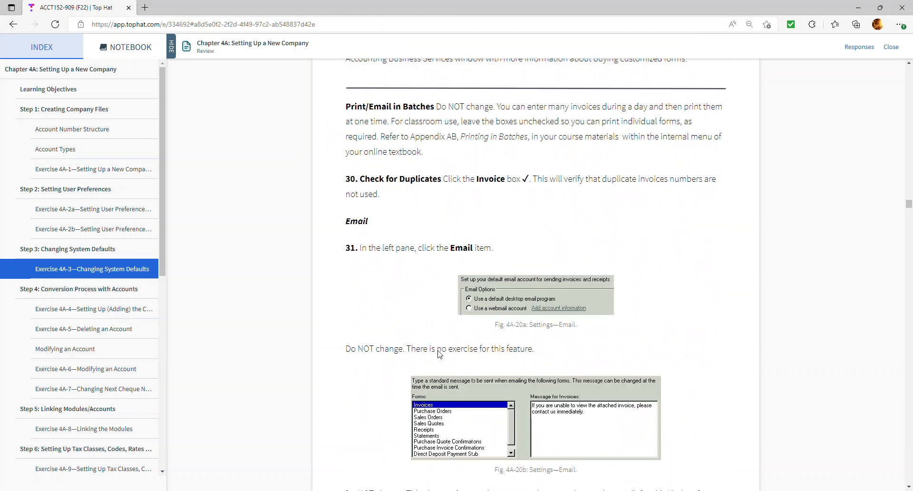
pyautogui.scroll(-1, 440, 354)
pyautogui.scroll(-10, 397, 241)
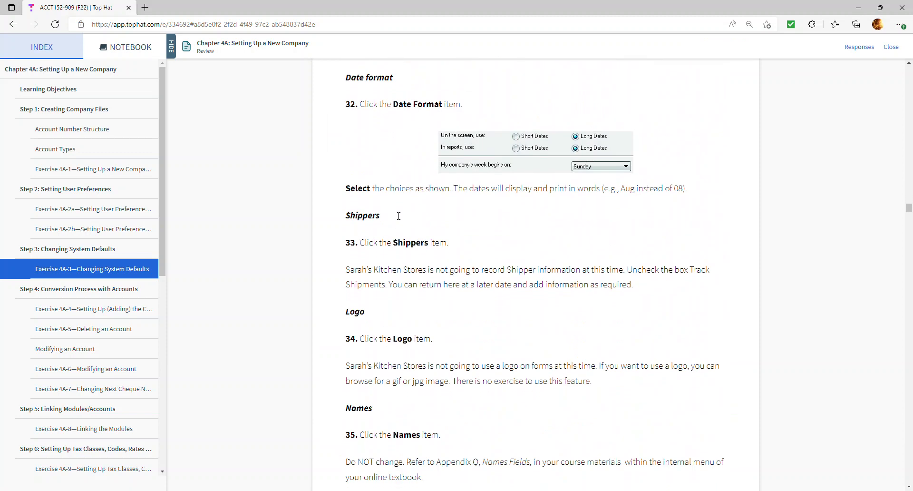
pyautogui.scroll(-2, 401, 244)
pyautogui.scroll(2, 401, 244)
pyautogui.scroll(-11, 401, 245)
pyautogui.scroll(-3, 399, 246)
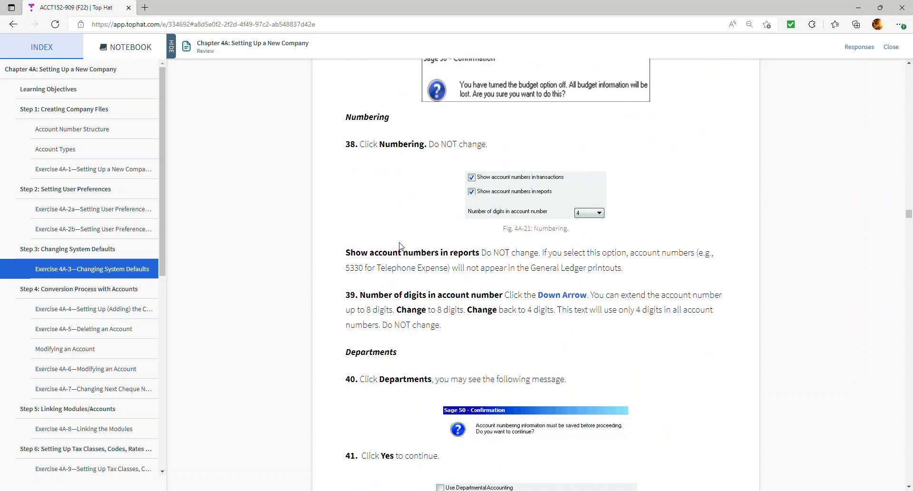
pyautogui.scroll(-8, 400, 246)
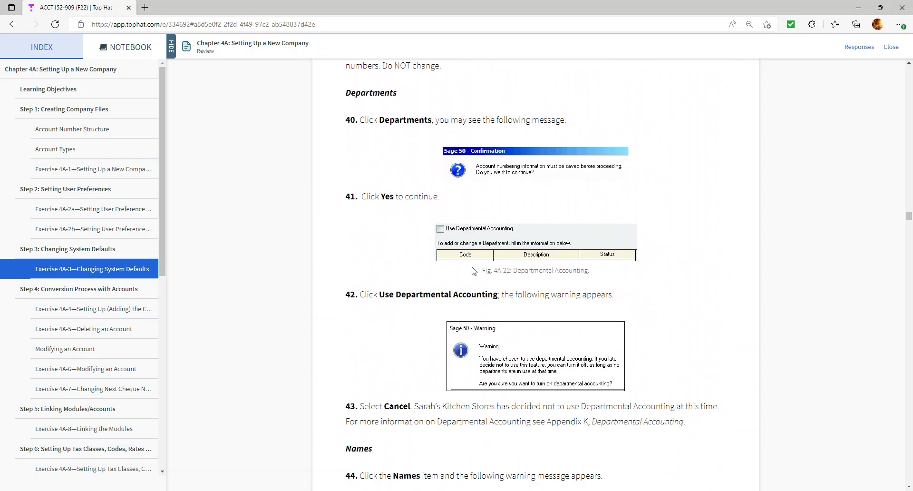
# Read the textbook's Payables instructions for Address, Options, Duty, and Names, continuing to the Receivables Address instructions
pyautogui.scroll(-13, 464, 261)
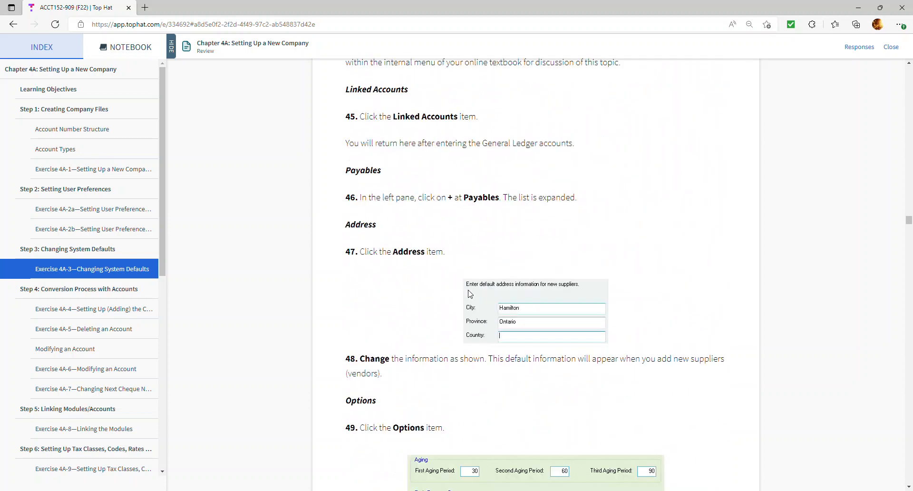
pyautogui.scroll(5, 468, 303)
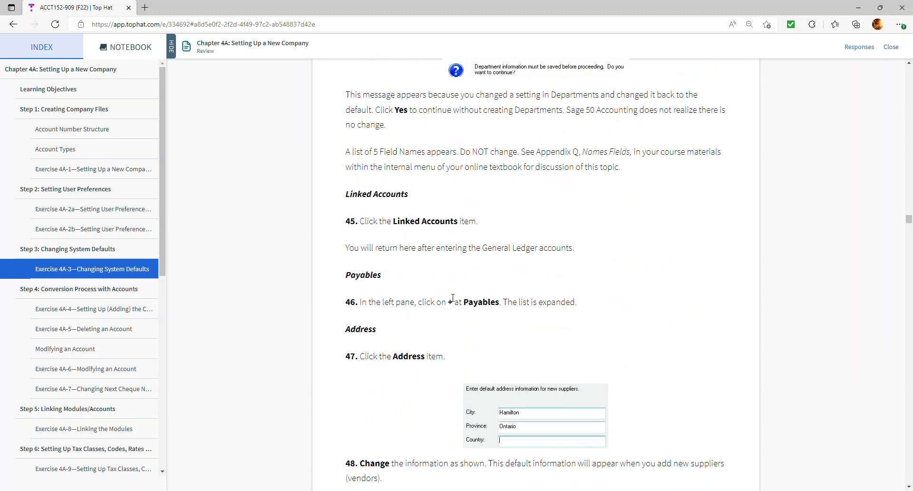
pyautogui.scroll(-2, 377, 292)
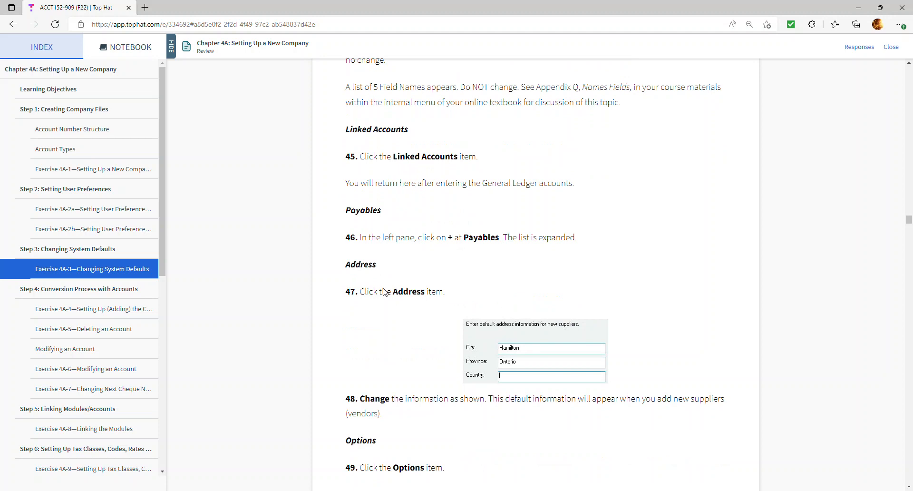
pyautogui.scroll(-6, 437, 276)
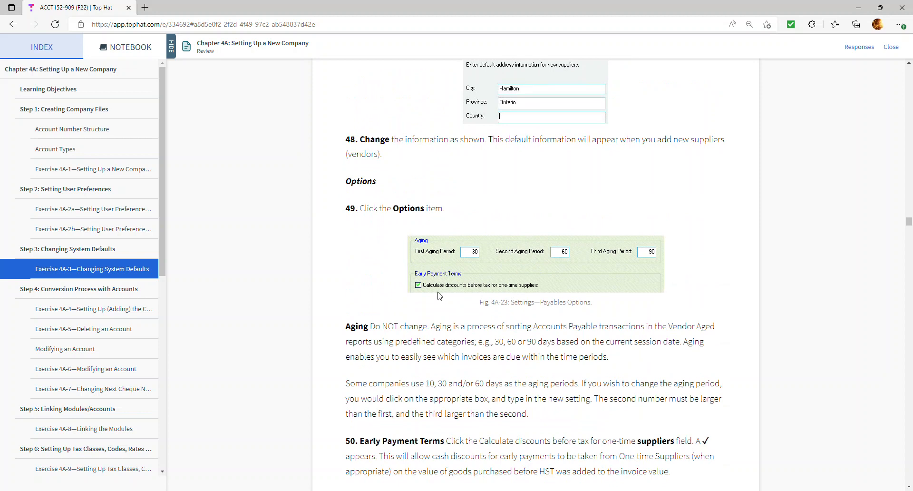
pyautogui.scroll(-4, 470, 291)
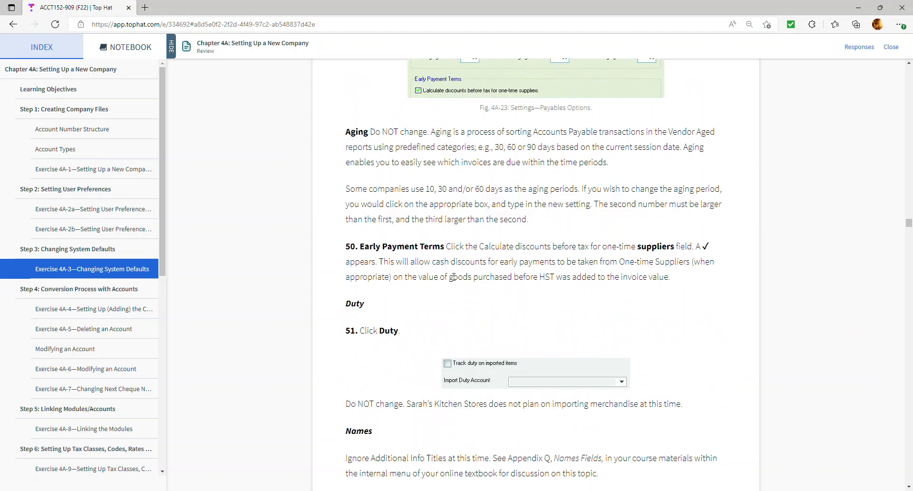
pyautogui.scroll(-8, 465, 320)
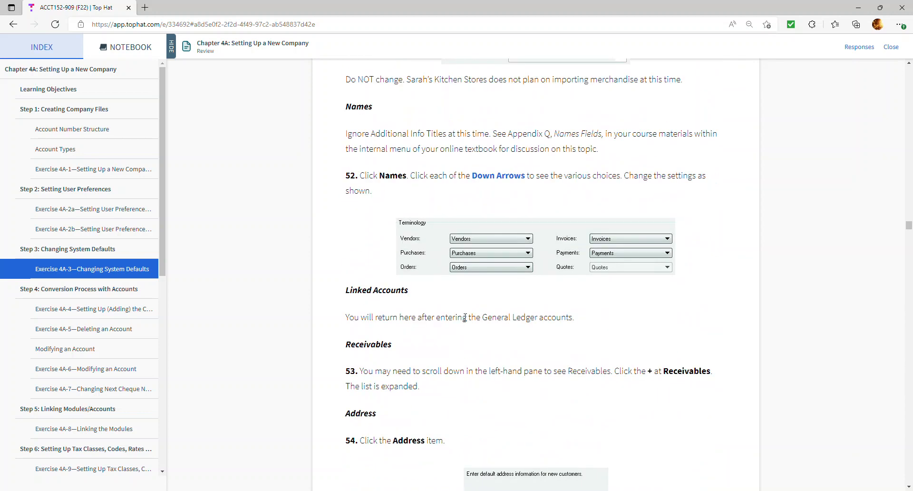
pyautogui.scroll(-4, 467, 349)
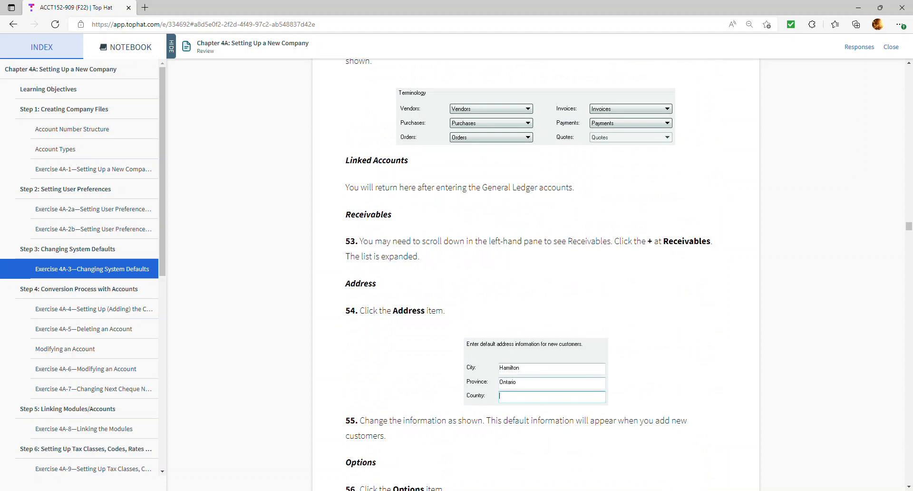
# Switch back to Sage 50, view the Payables Address page, and enable calculating discounts before tax for one-time suppliers in the Payables Options
pyautogui.hotkey('alt', 'Tab')
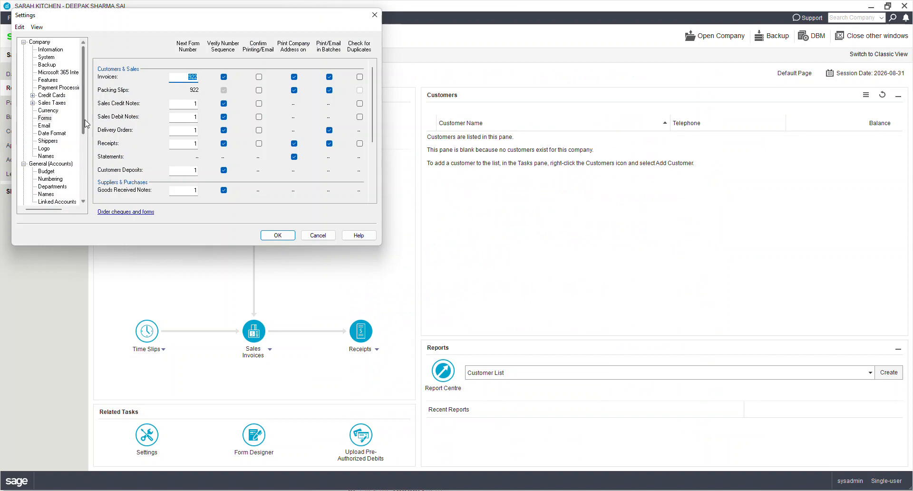
pyautogui.moveTo(86, 122); pyautogui.dragTo(86, 174)
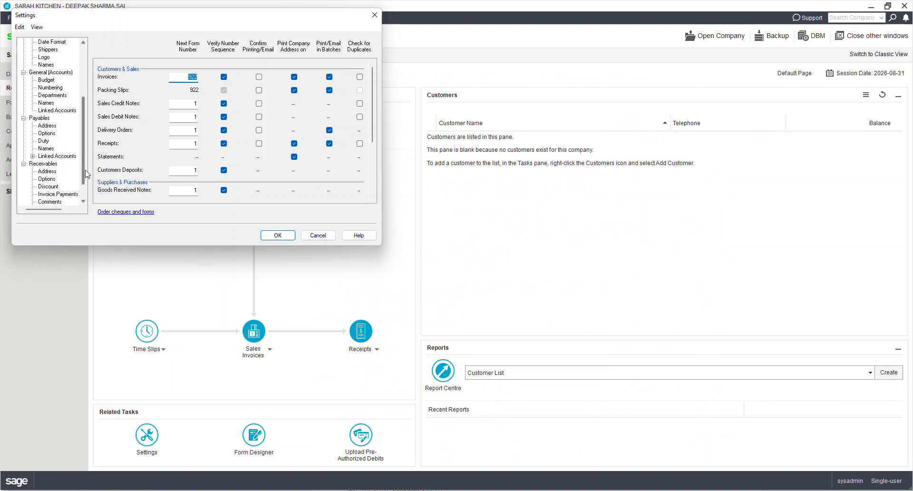
pyautogui.click(47, 125)
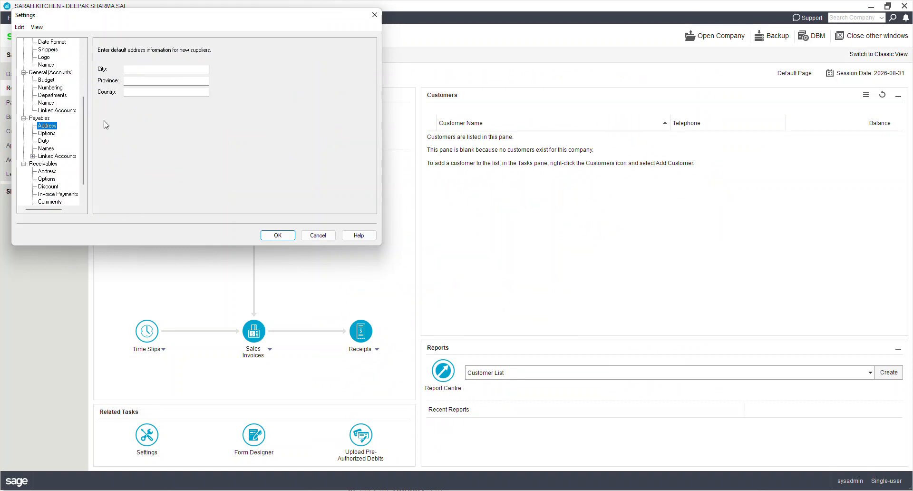
pyautogui.click(56, 134)
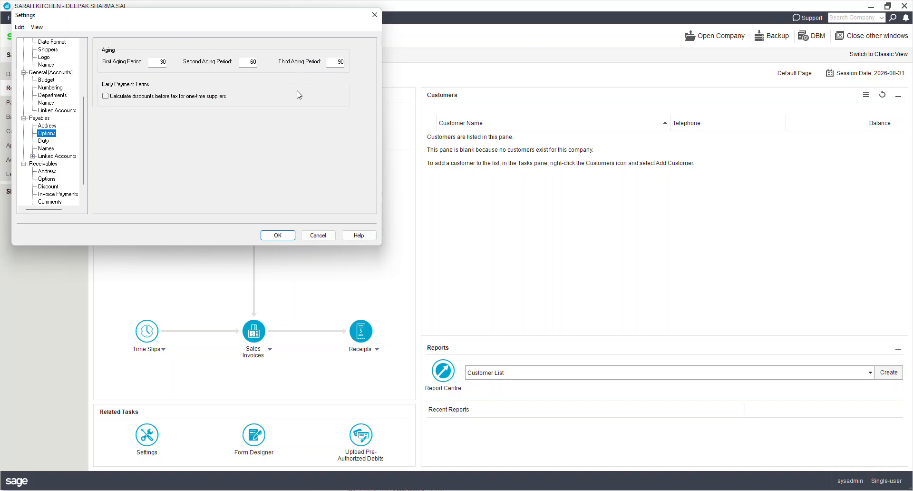
pyautogui.click(158, 95)
# Review the Payables Duty, Names, and Linked Accounts pages, including the accounts for Invoices and Payments and Goods Received Notes
pyautogui.click(43, 141)
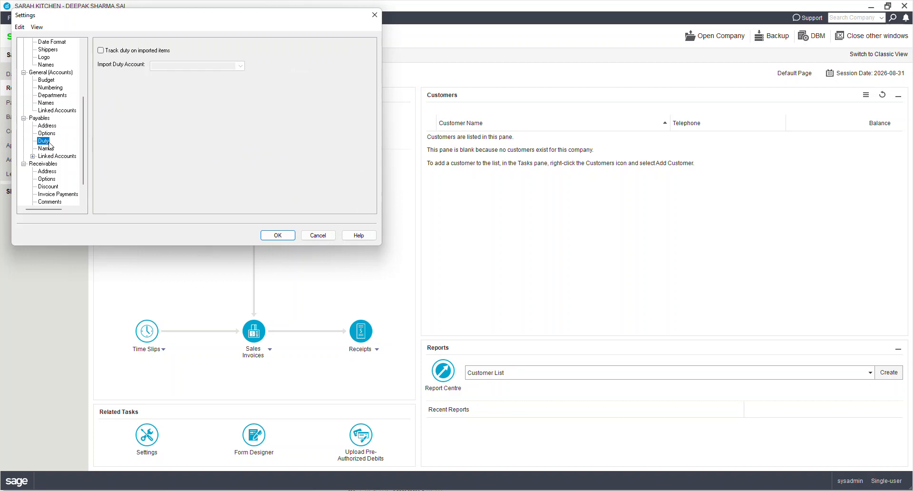
pyautogui.click(46, 149)
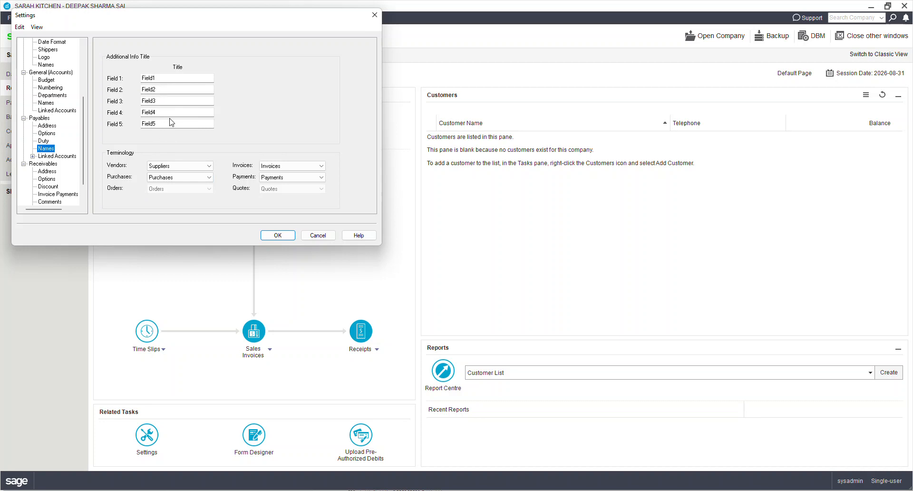
pyautogui.click(47, 157)
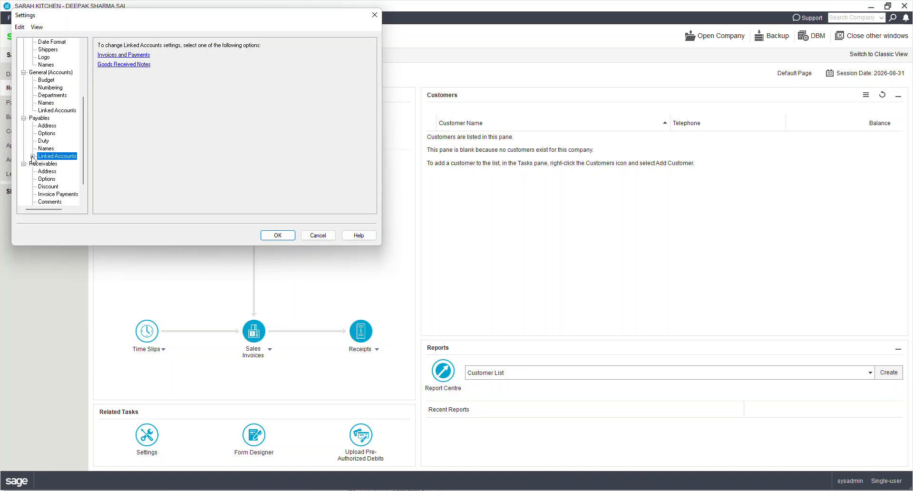
pyautogui.click(32, 157)
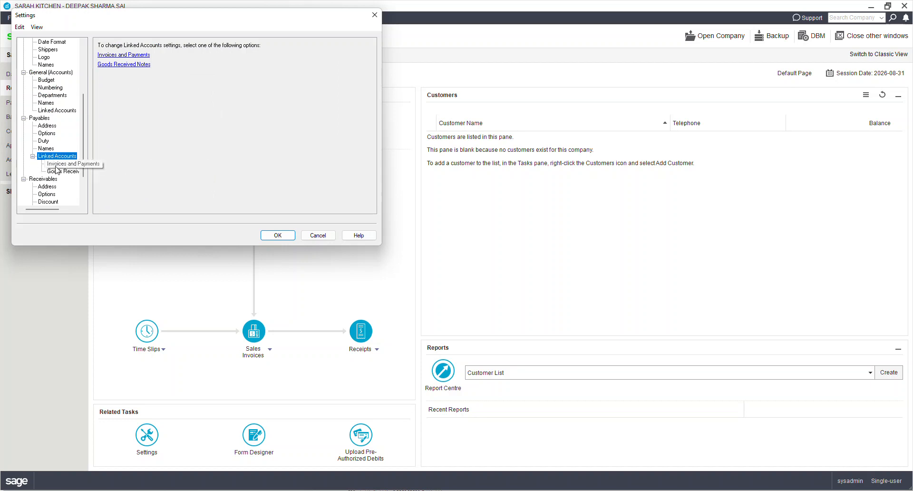
pyautogui.click(47, 163)
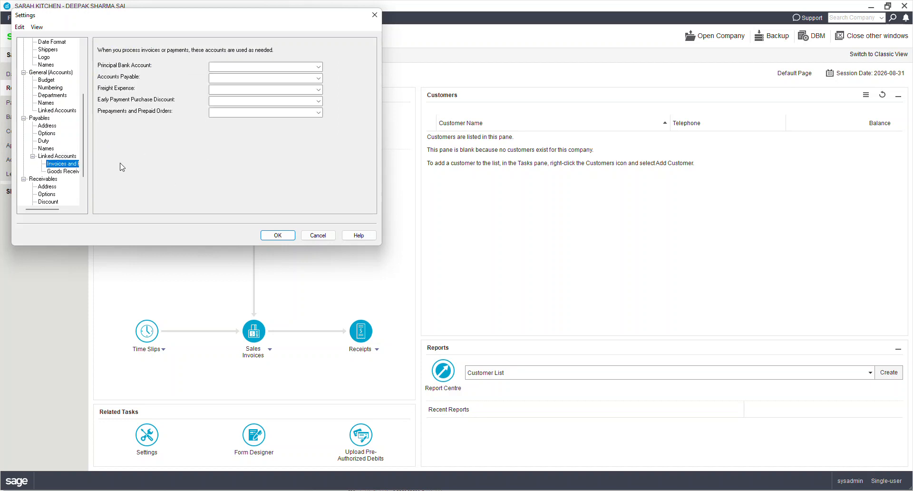
pyautogui.click(66, 172)
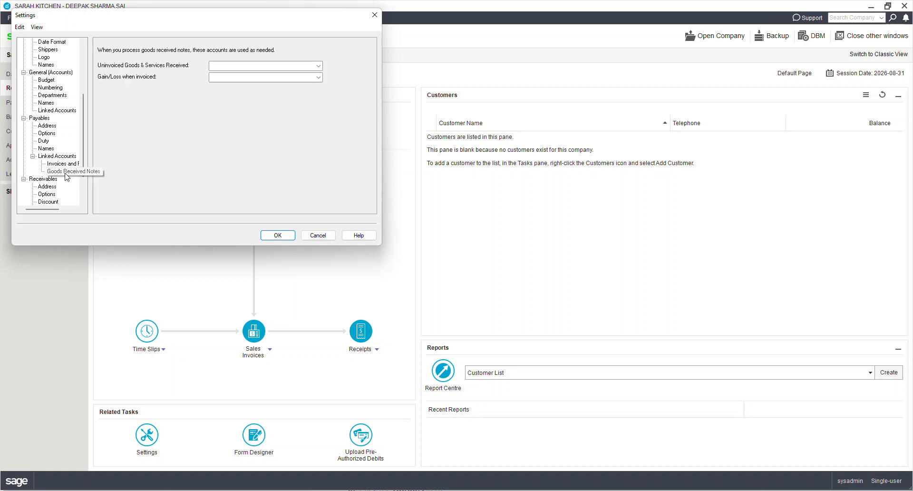
pyautogui.click(47, 156)
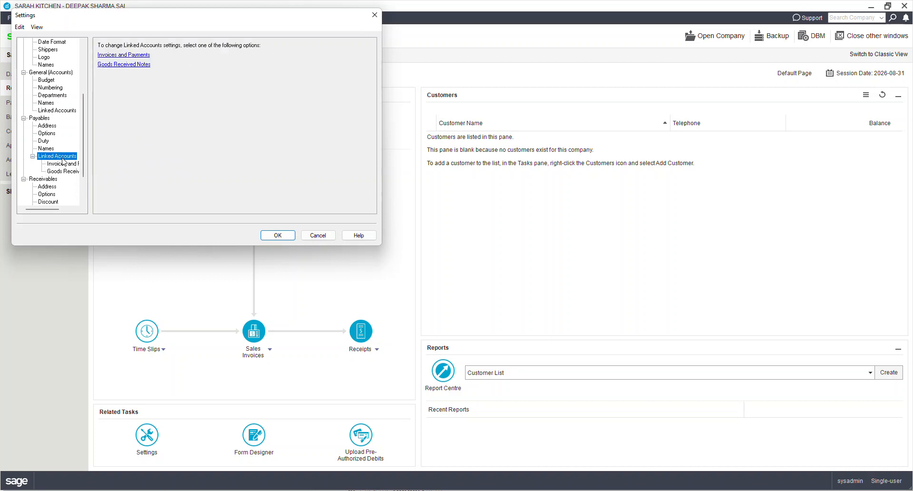
# Recheck the Payables Options and Duty pages and both linked accounts pages
pyautogui.click(46, 133)
pyautogui.click(44, 141)
pyautogui.click(47, 135)
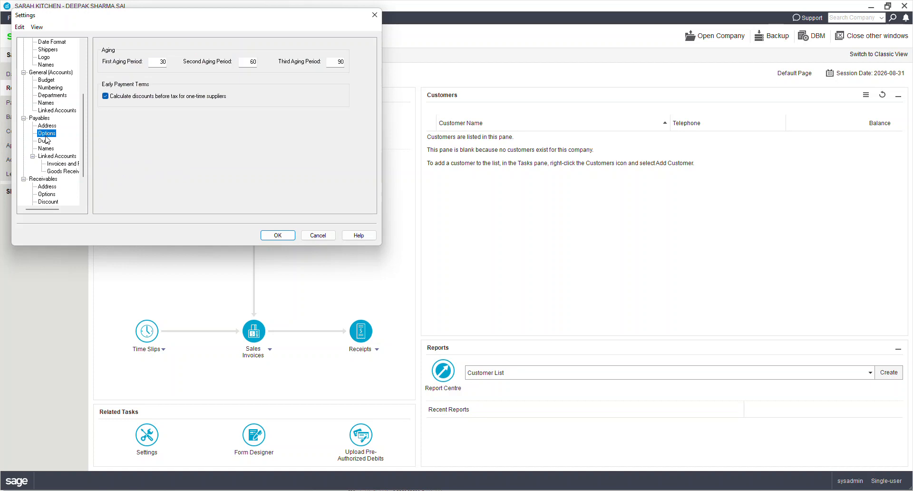
pyautogui.click(44, 141)
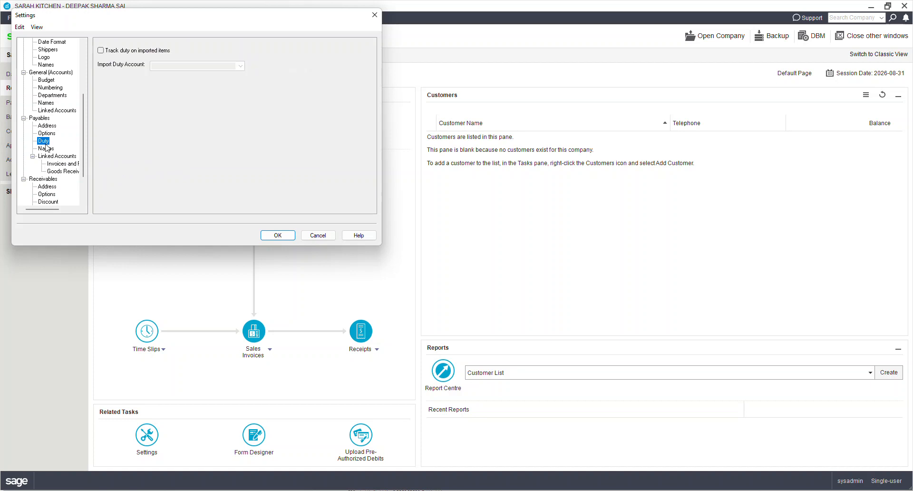
pyautogui.click(72, 164)
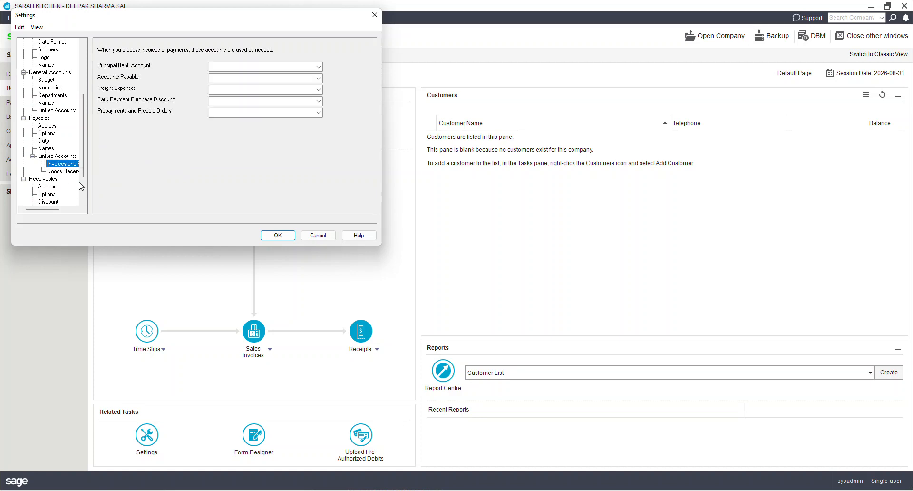
pyautogui.click(64, 171)
pyautogui.scroll(-2, 80, 187)
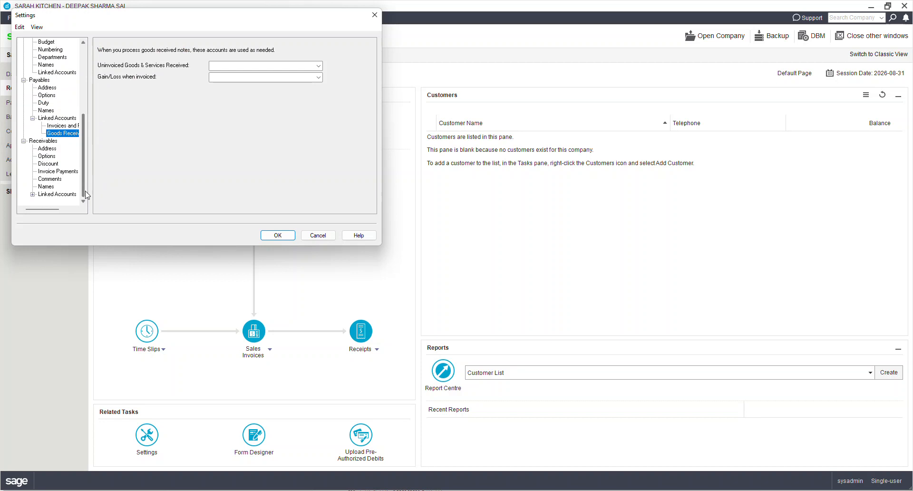
# Review the Receivables Address and Options pages and open the Discount page
pyautogui.click(45, 150)
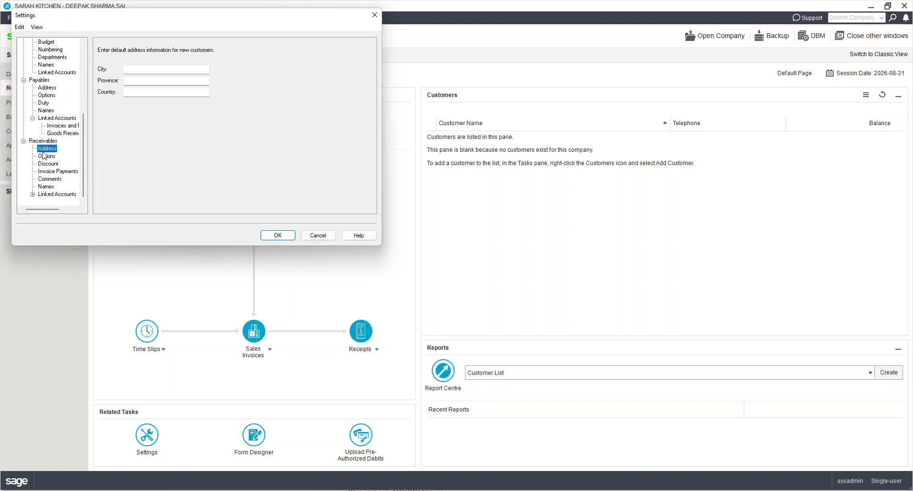
pyautogui.click(49, 158)
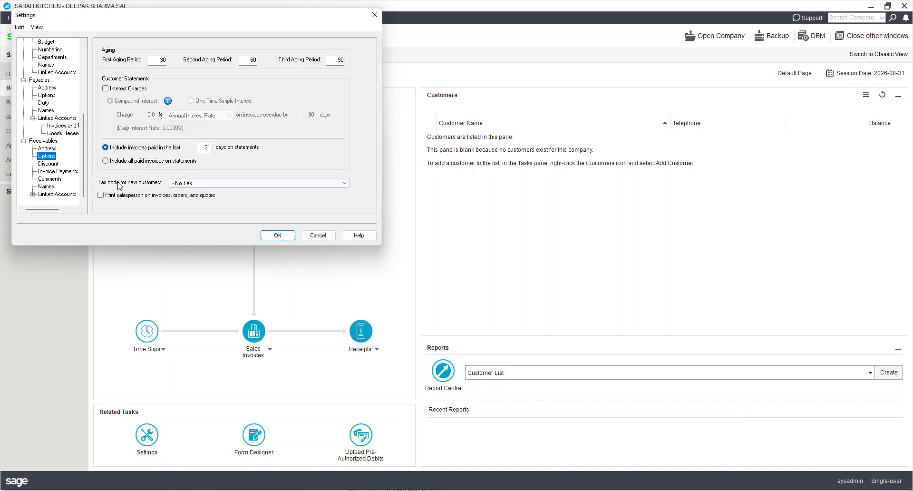
pyautogui.click(51, 164)
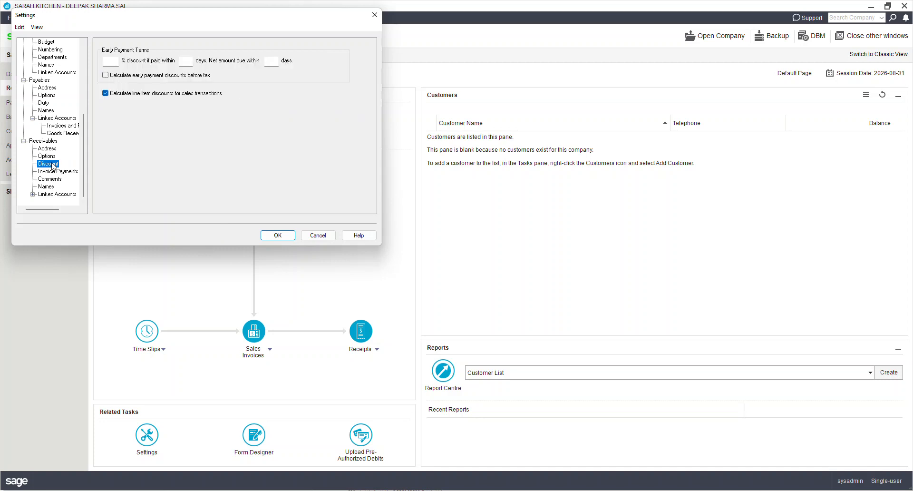
# Switch to the textbook and read the Receivables Discount instructions for the early payment terms and line item discounts
pyautogui.click(109, 62)
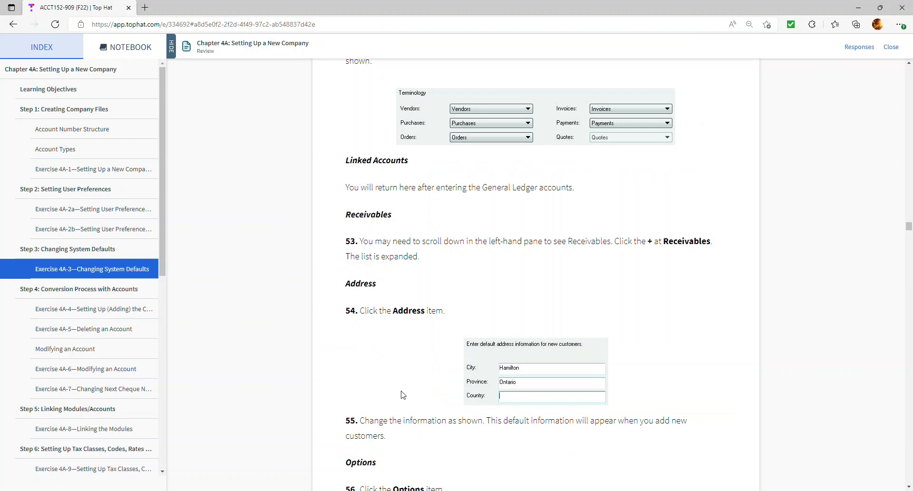
pyautogui.scroll(-5, 404, 397)
pyautogui.scroll(-7, 405, 394)
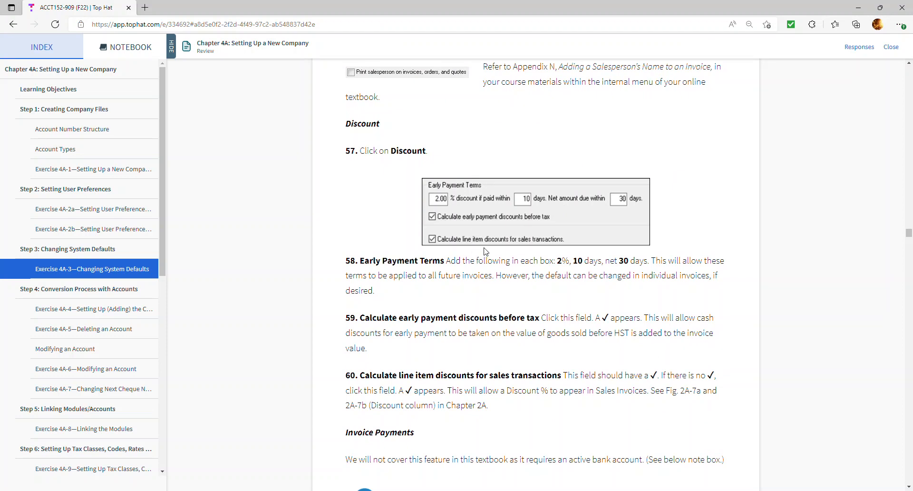
# In Sage 50, set Receivables early payment terms to 2.00%, 10 days, net 30, enable calculating early payment discounts before tax, and open Invoice Payments
pyautogui.hotkey('alt', 'Tab')
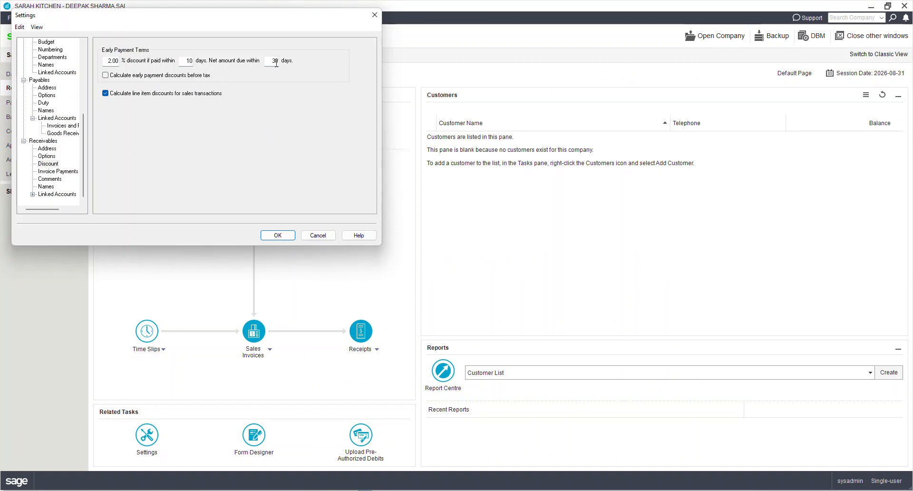
pyautogui.click(105, 75)
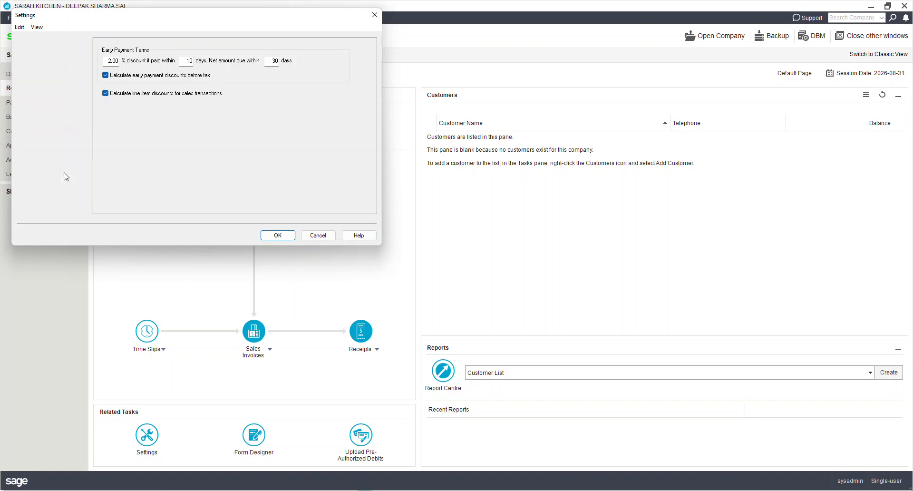
pyautogui.click(65, 172)
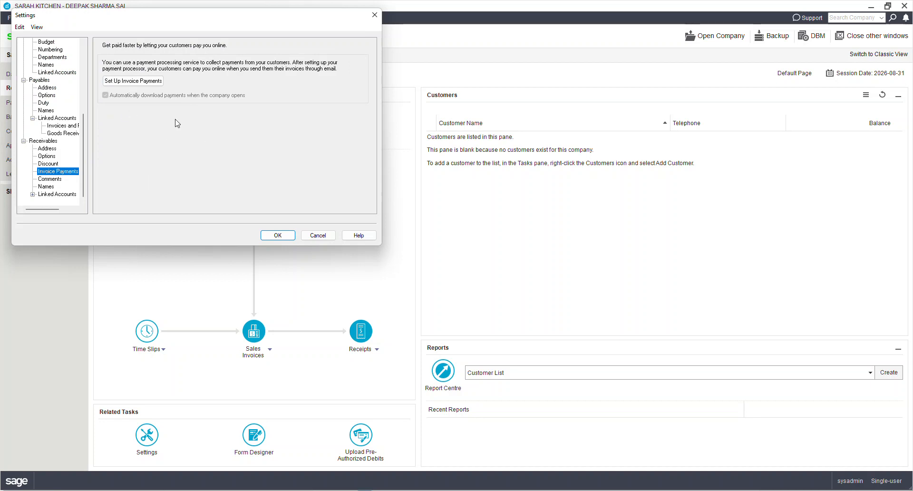
# Review the Receivables Comments, Names and Linked Accounts pages, and save the settings
pyautogui.click(50, 179)
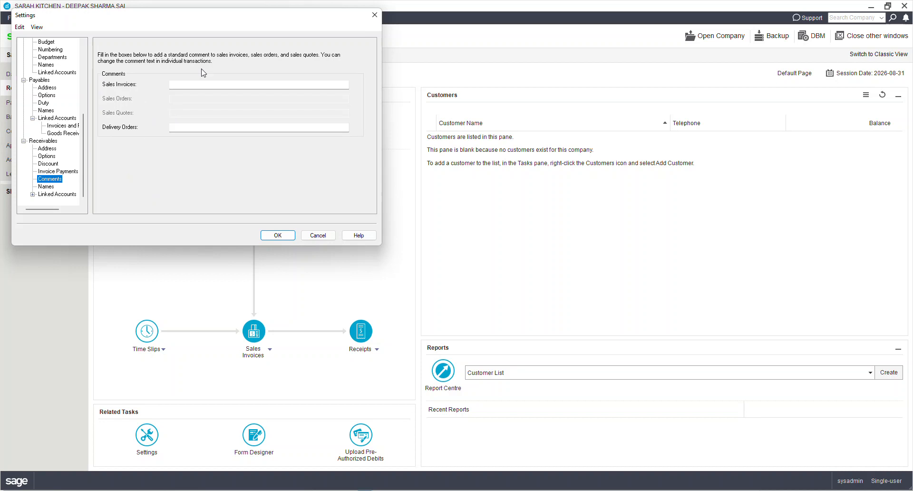
pyautogui.click(50, 187)
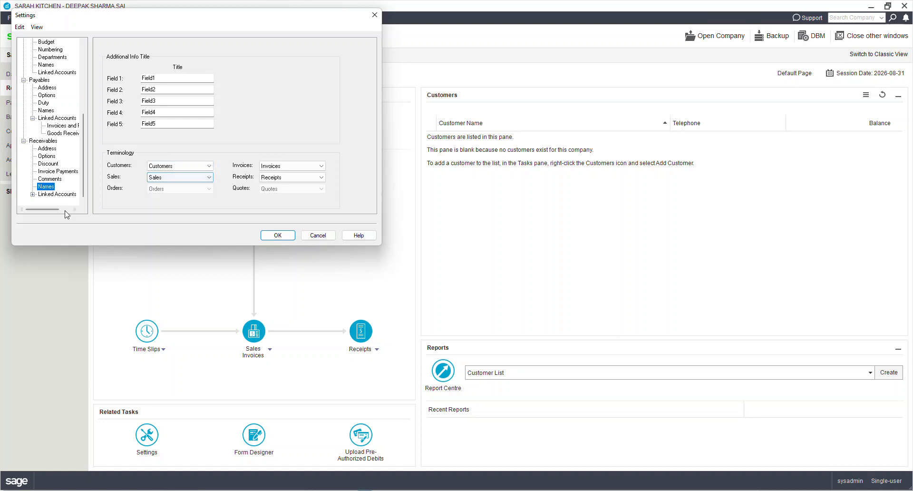
pyautogui.click(63, 195)
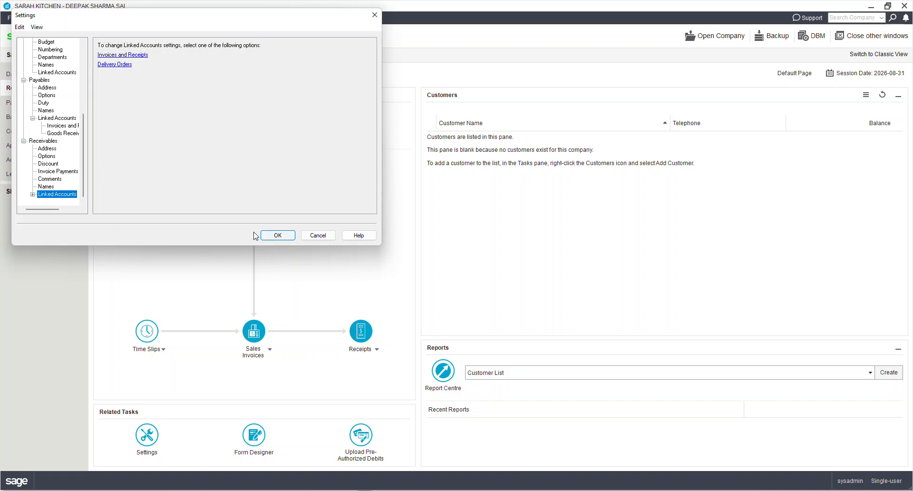
pyautogui.click(285, 239)
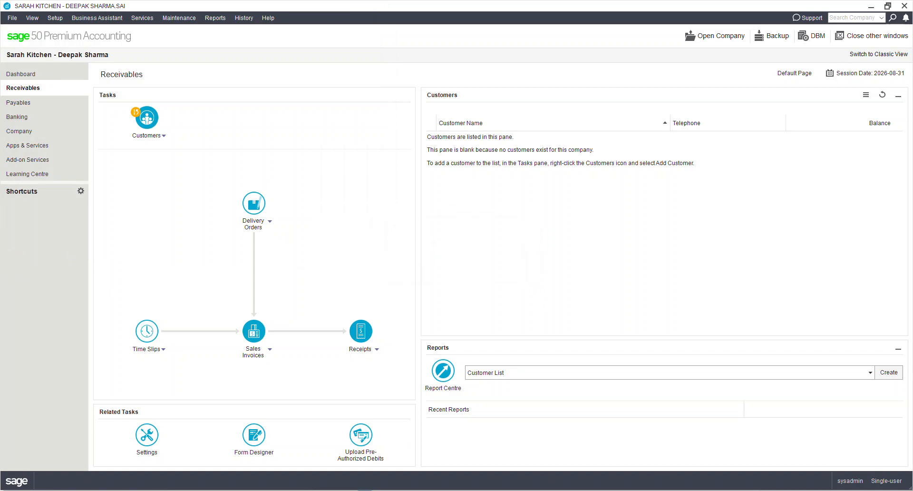
# Switch to the Top Hat textbook in the browser and open Step 4: Conversion Process with Accounts in Chapter 4A
pyautogui.hotkey('alt', 'Tab')
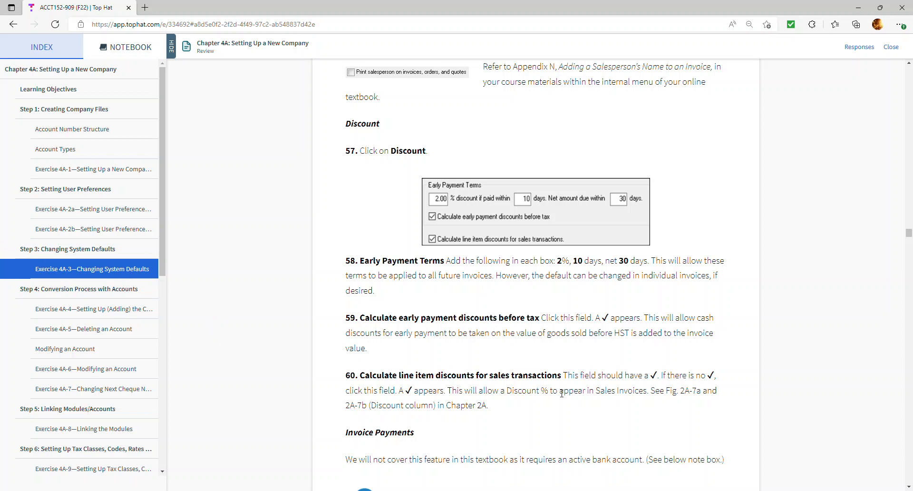
pyautogui.scroll(-3, 85, 419)
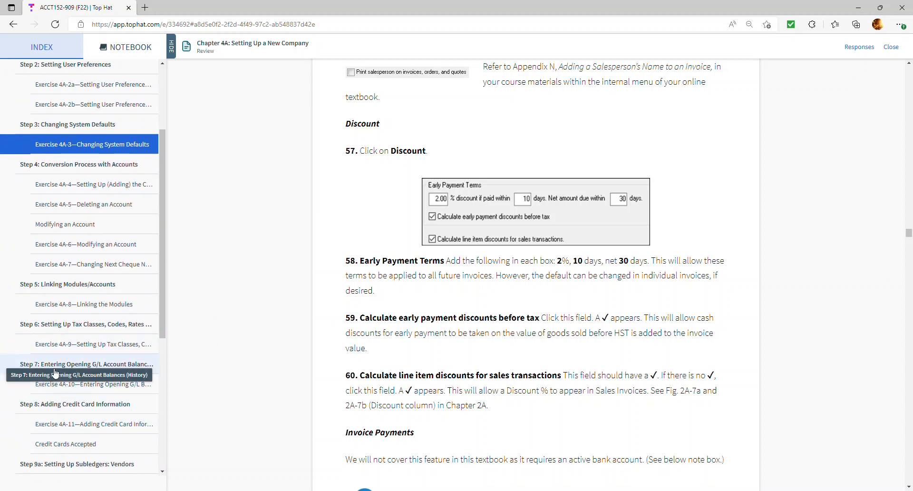
pyautogui.scroll(1, 76, 404)
pyautogui.scroll(-1, 77, 452)
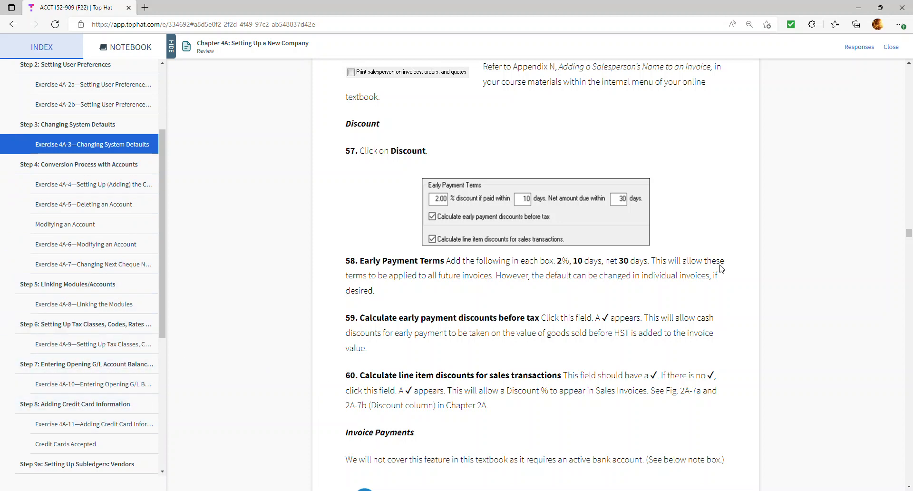
pyautogui.click(76, 167)
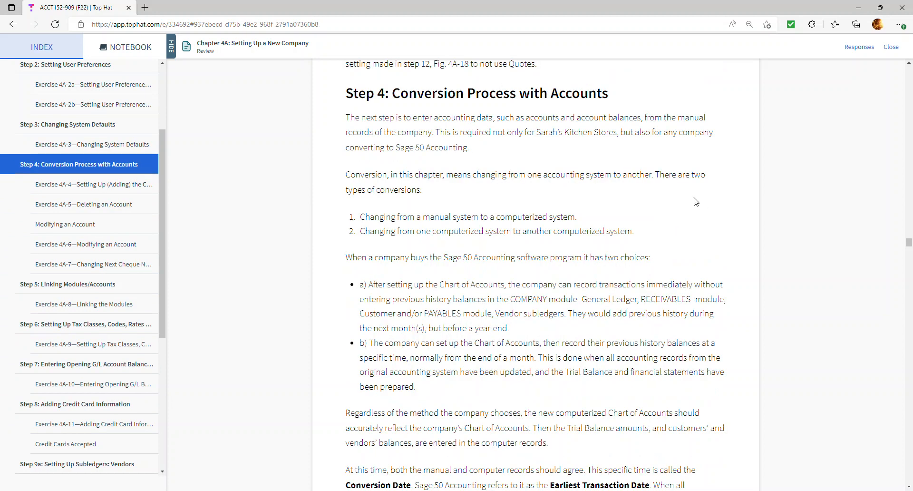
# Read the Step 4 text on conversion methods, the chart of accounts and the account numbering system
pyautogui.scroll(-10, 462, 135)
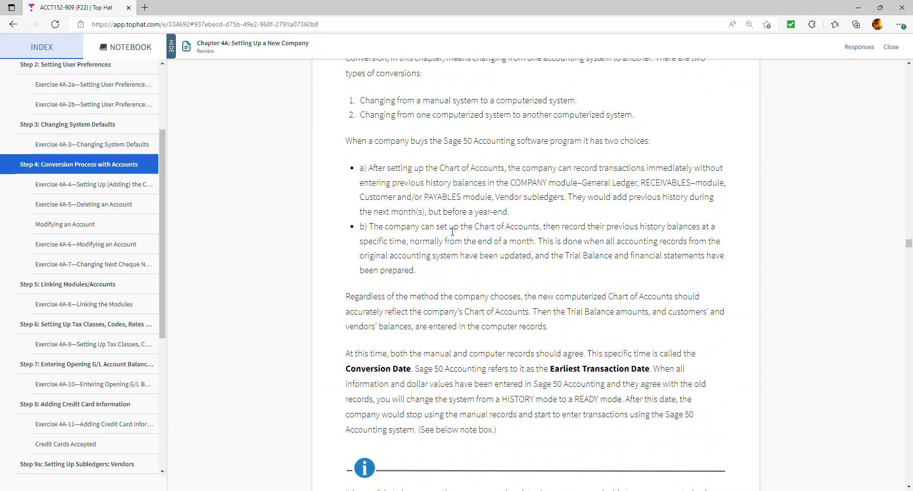
pyautogui.scroll(-10, 449, 248)
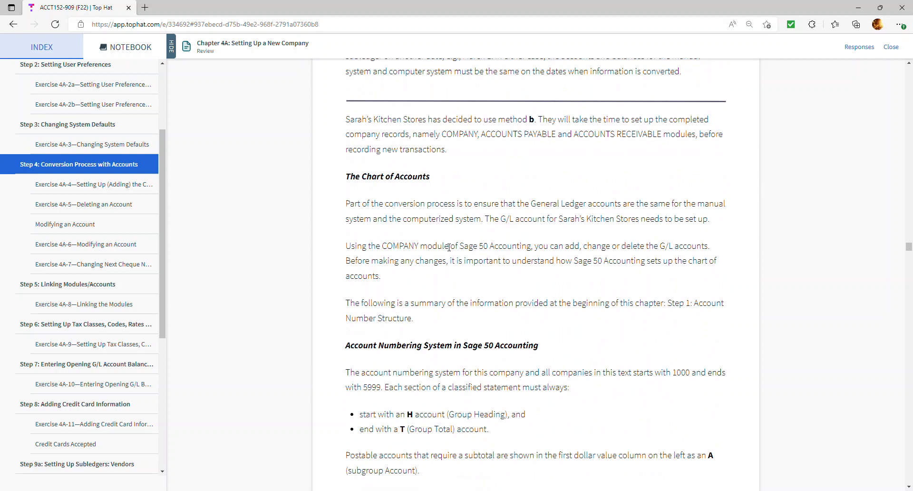
pyautogui.scroll(-1, 449, 251)
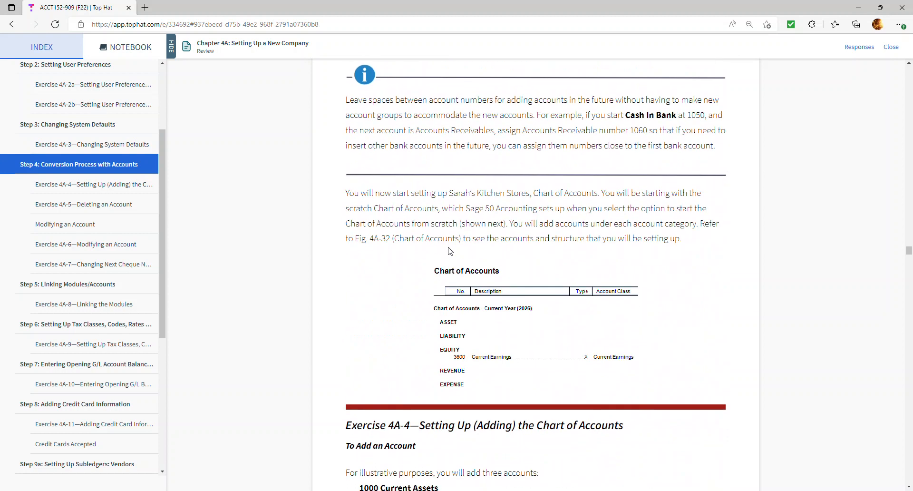
pyautogui.scroll(10, 451, 252)
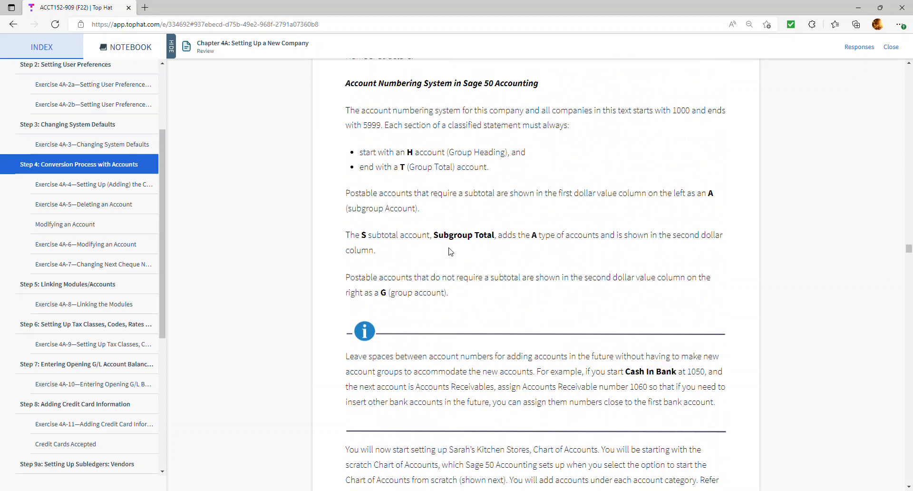
pyautogui.scroll(12, 451, 252)
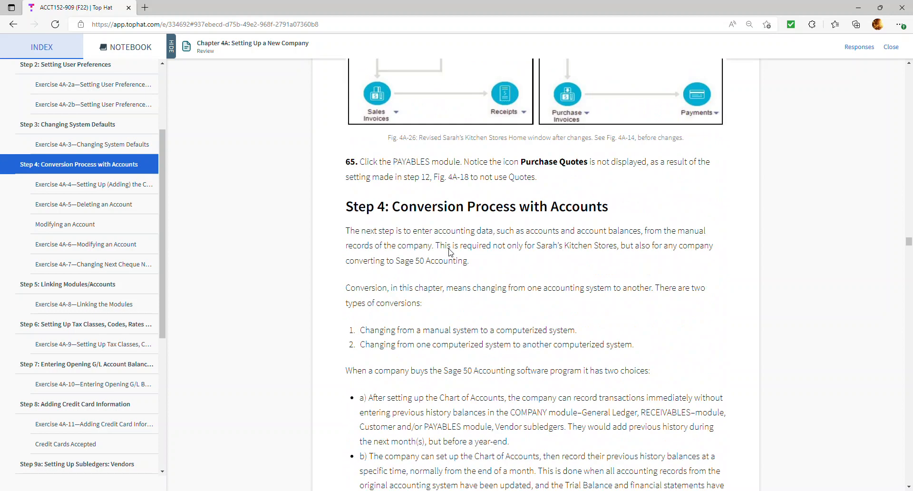
pyautogui.scroll(-10, 449, 248)
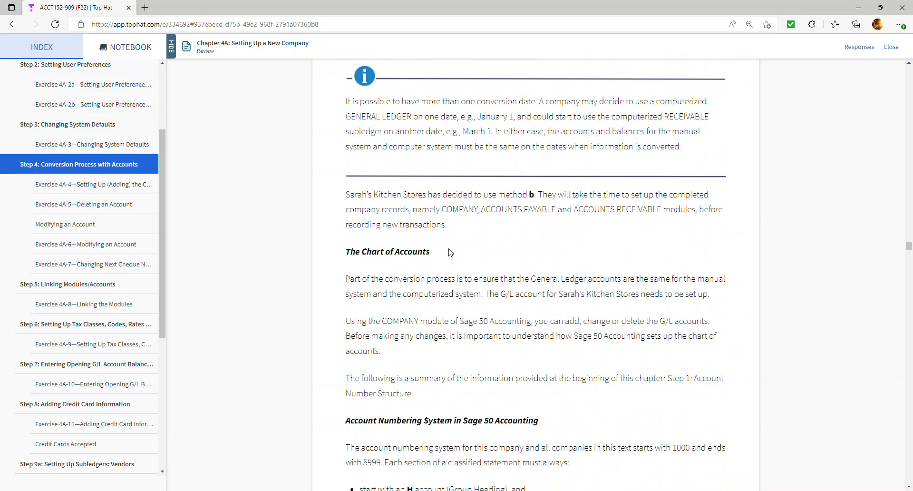
pyautogui.scroll(-8, 451, 252)
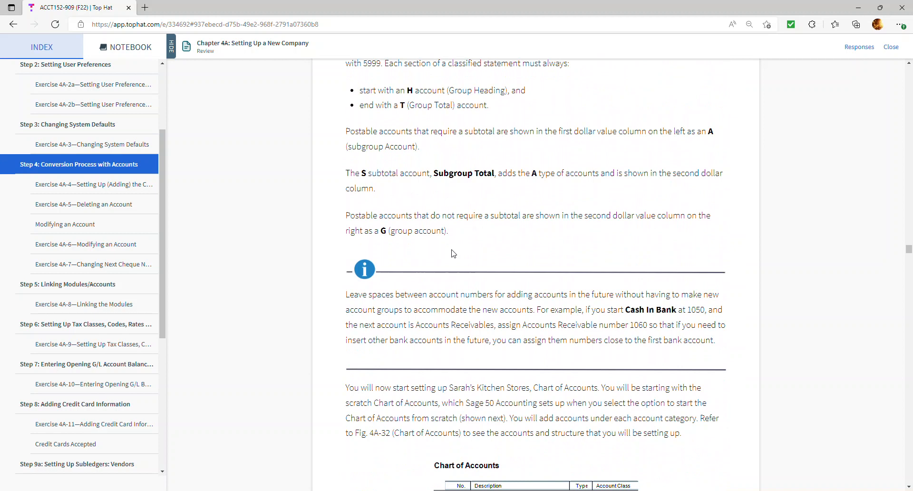
pyautogui.scroll(-5, 452, 252)
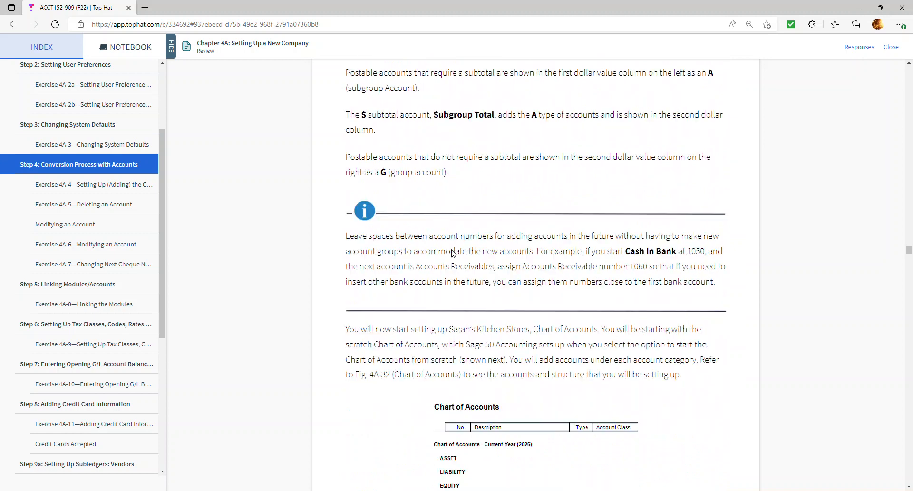
# Read the Exercise 4A-4 instructions for adding accounts 1000 Current Assets, 1005 Petty Cash and 1010 Bank Account Chequing
pyautogui.scroll(-3, 452, 252)
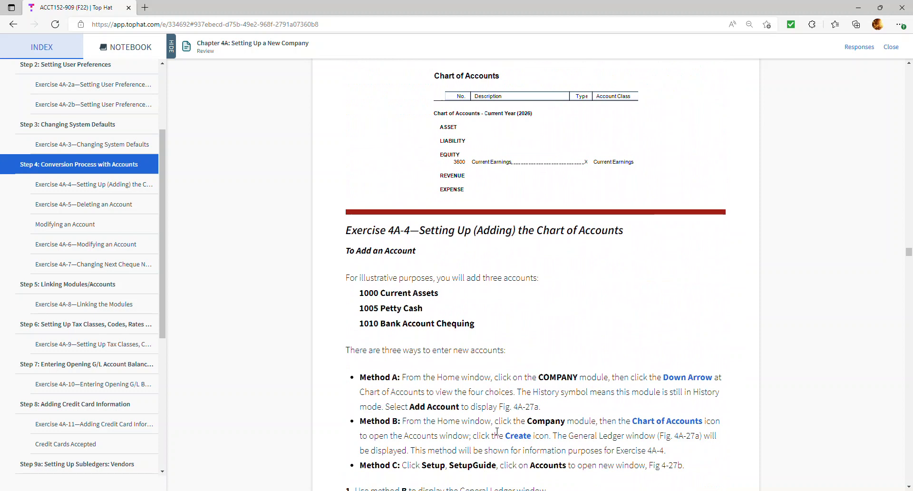
pyautogui.scroll(-3, 496, 431)
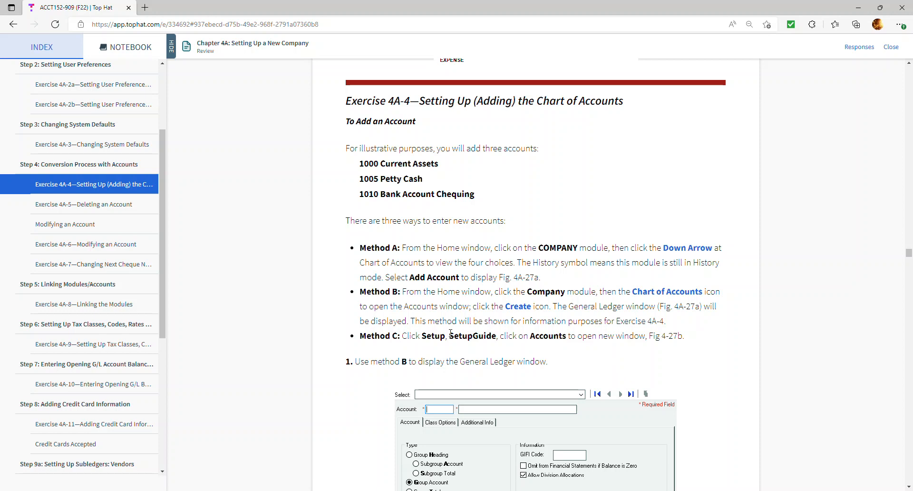
pyautogui.scroll(-5, 455, 331)
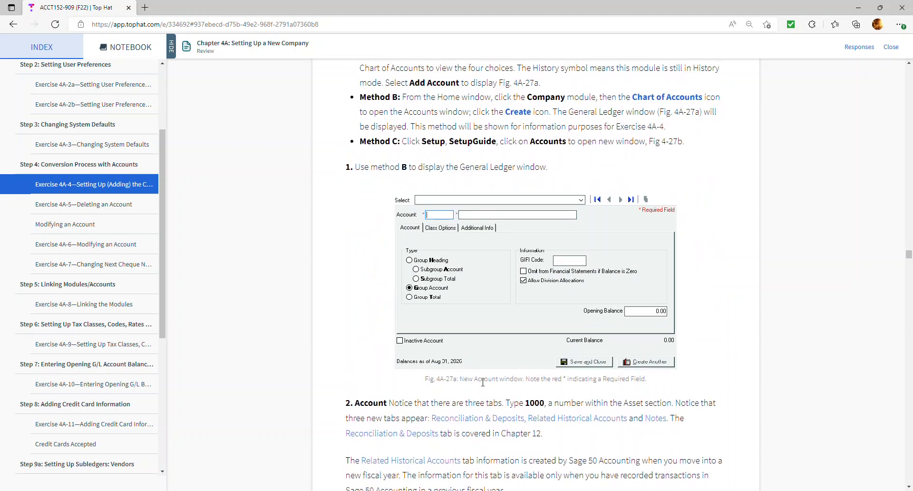
pyautogui.scroll(-8, 482, 389)
pyautogui.scroll(-20, 481, 382)
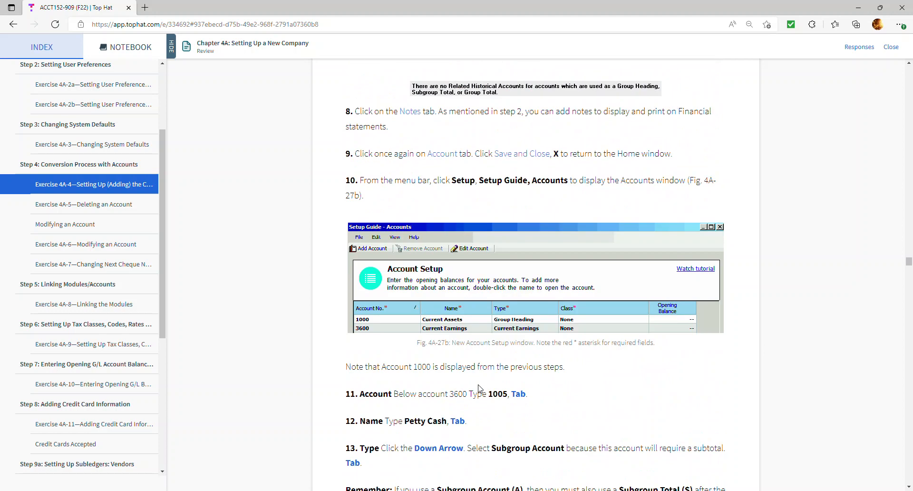
pyautogui.scroll(-10, 486, 381)
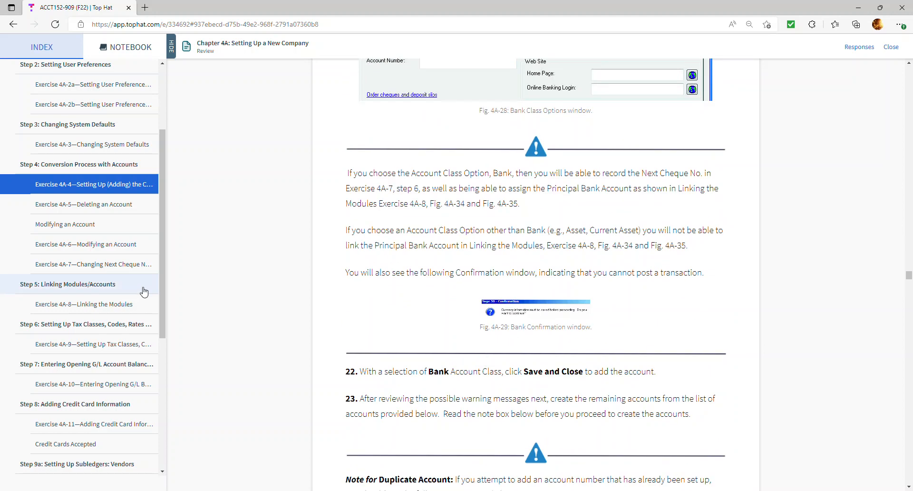
# Examine the textbook tables of asset, liability, equity, revenue and expense accounts with their types and classes
pyautogui.scroll(-10, 532, 373)
pyautogui.scroll(-14, 546, 369)
pyautogui.scroll(17, 538, 379)
pyautogui.scroll(6, 540, 380)
pyautogui.scroll(-2, 514, 286)
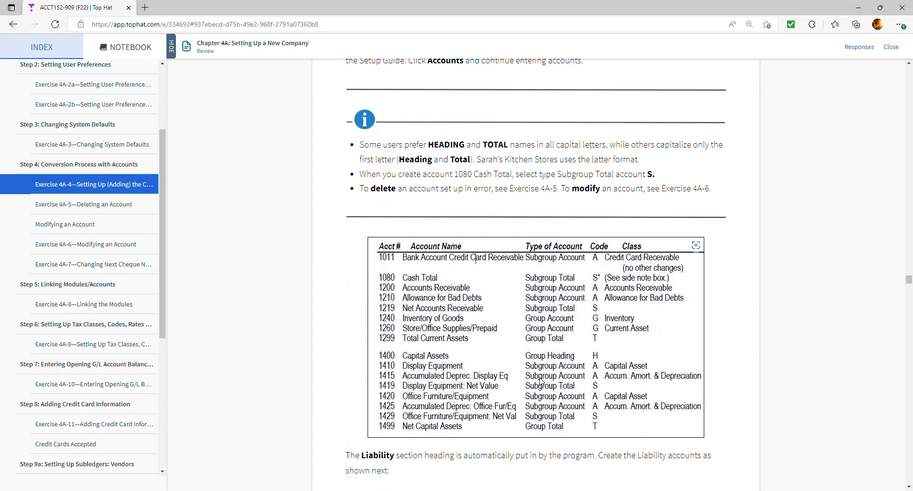
pyautogui.scroll(-5, 502, 265)
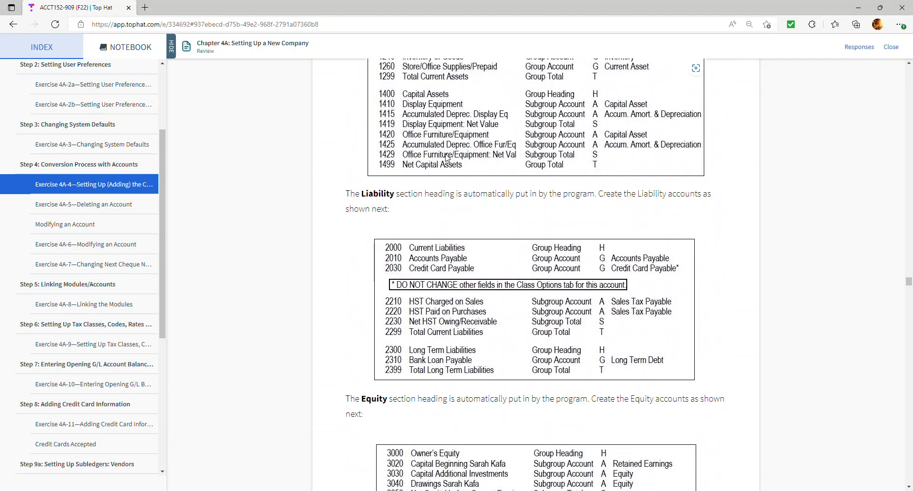
pyautogui.scroll(-1, 458, 142)
pyautogui.scroll(1, 458, 143)
pyautogui.scroll(-4, 452, 238)
pyautogui.scroll(2, 449, 309)
pyautogui.scroll(-13, 449, 310)
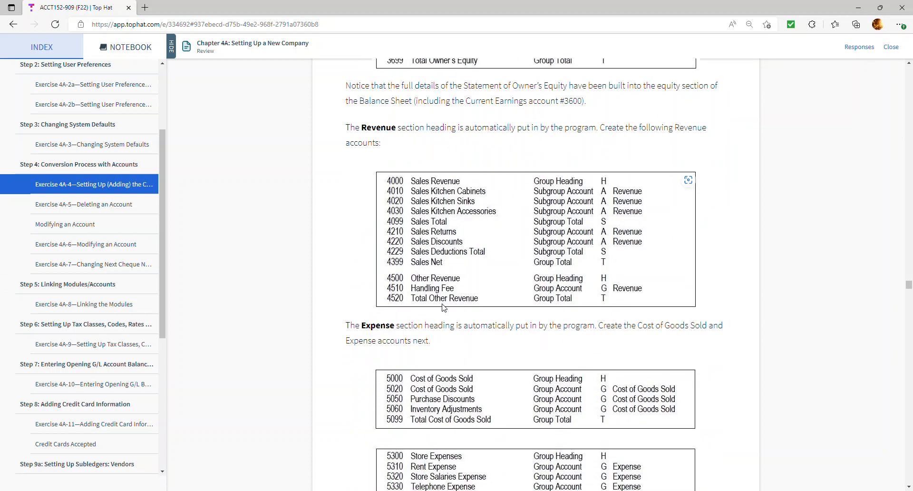
# Read the textbook instructions on validating the account order and on deleting and modifying accounts
pyautogui.scroll(-11, 453, 306)
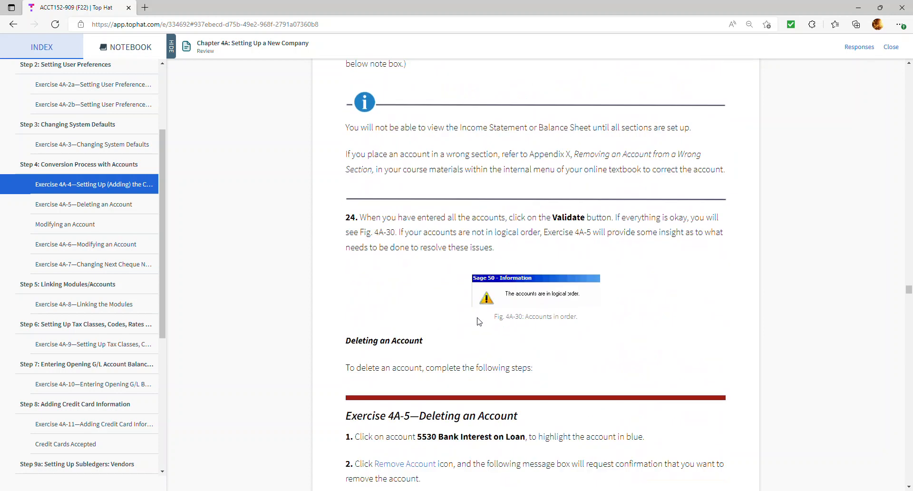
pyautogui.scroll(-10, 478, 322)
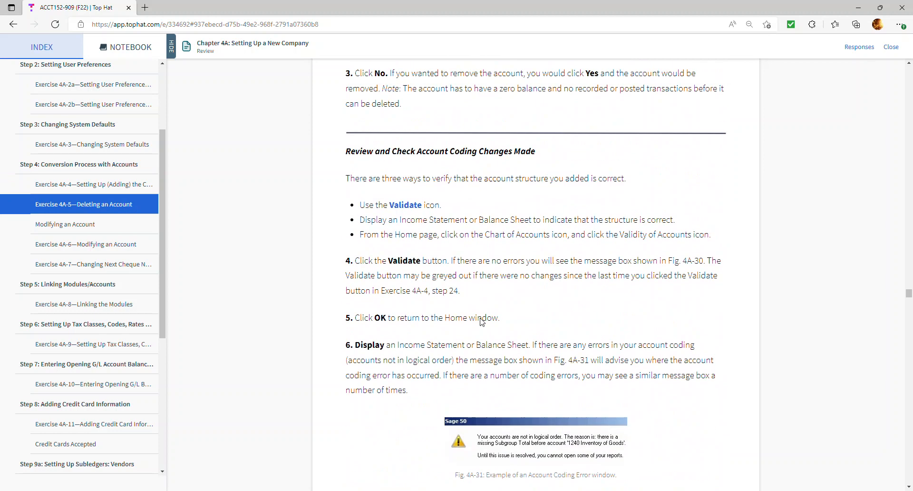
pyautogui.scroll(-5, 481, 322)
pyautogui.scroll(-4, 478, 318)
pyautogui.scroll(-5, 466, 317)
pyautogui.scroll(-2, 466, 316)
# Examine the complete Sarah's Kitchen Stores Chart of Accounts in Fig. 4A-32, including the account type codes
pyautogui.scroll(-1, 442, 276)
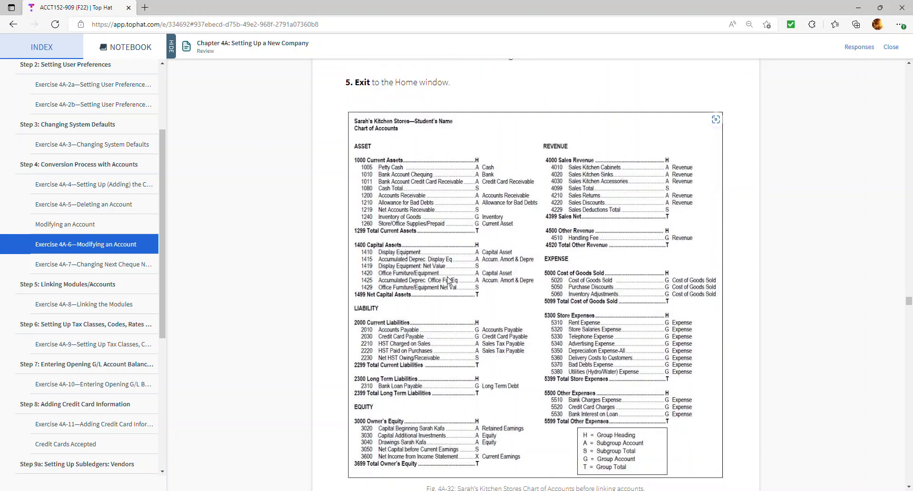
pyautogui.scroll(-1, 447, 280)
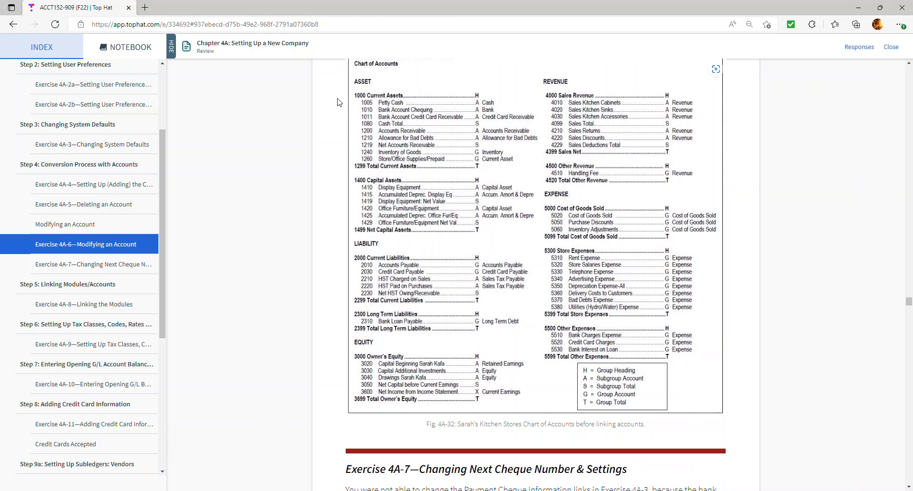
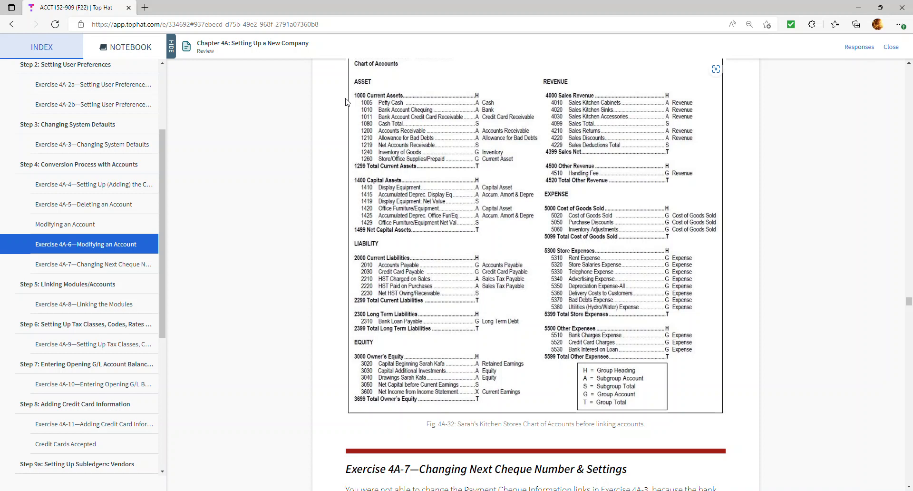
pyautogui.scroll(1, 640, 366)
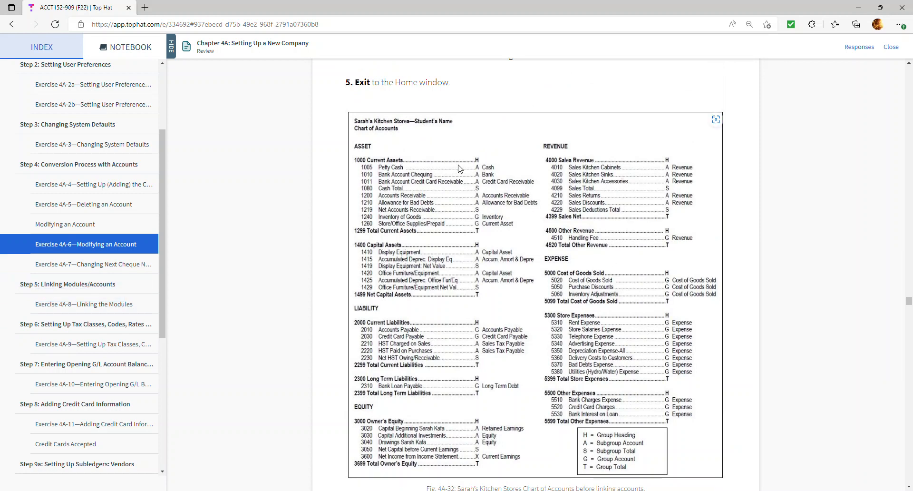
pyautogui.scroll(-1, 488, 164)
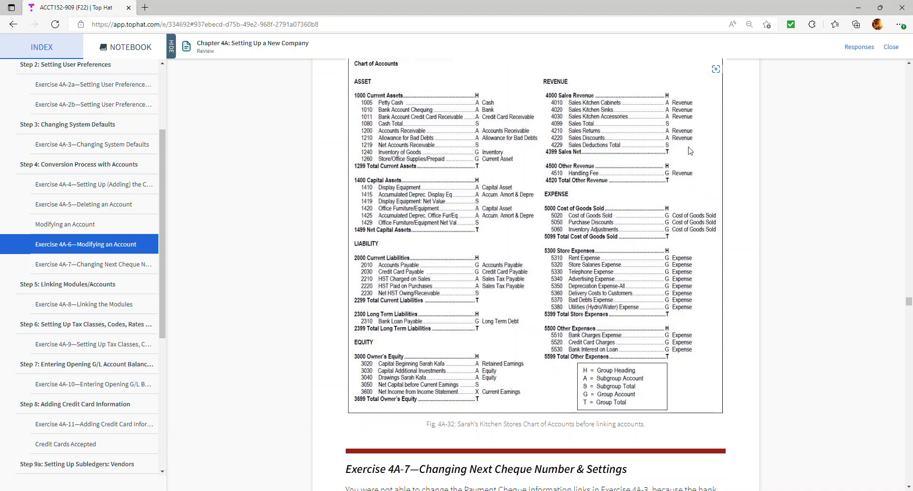
pyautogui.scroll(-1, 485, 343)
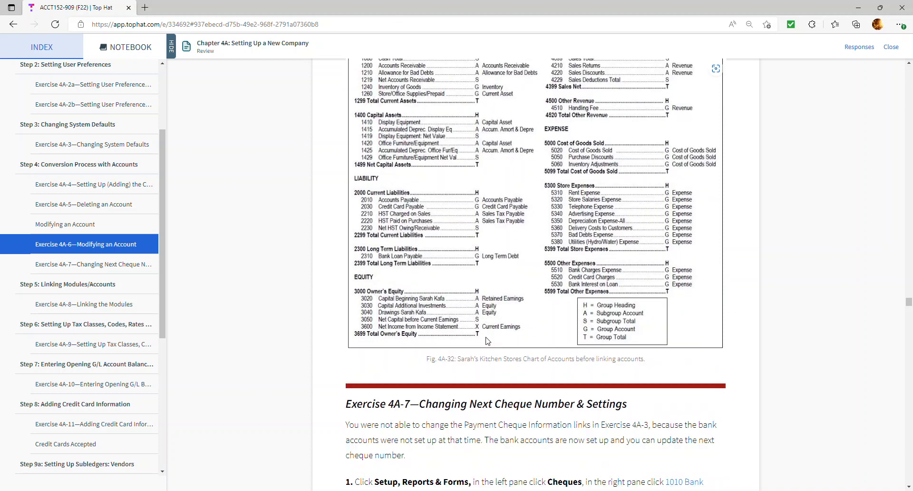
pyautogui.scroll(1, 485, 341)
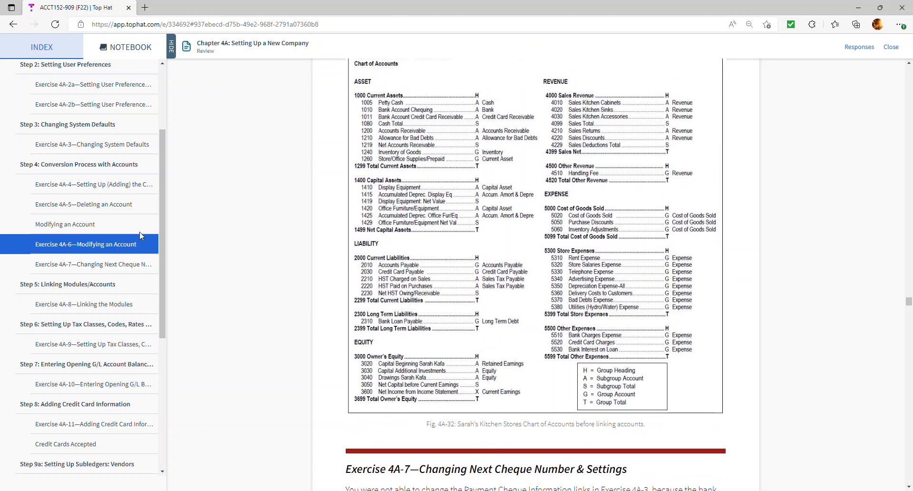
# Switch back to Sage 50 and open the Company module
pyautogui.moveTo(384, 8); pyautogui.dragTo(0, 295)
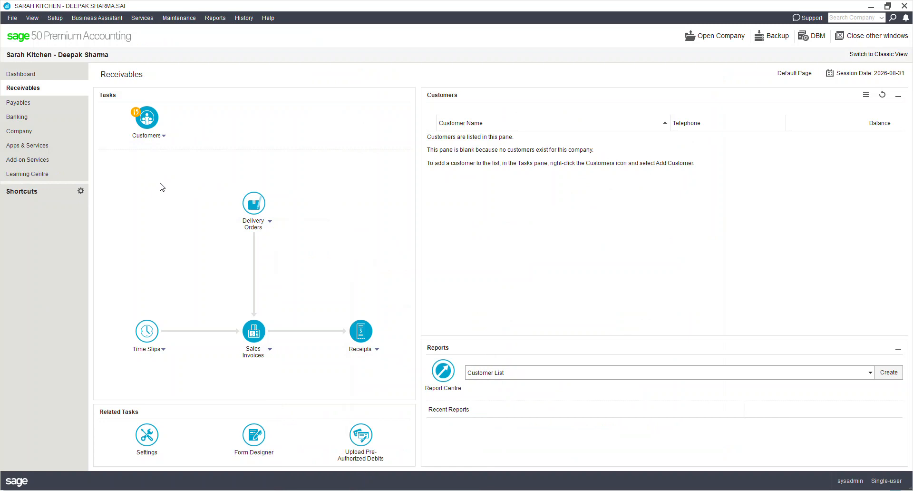
pyautogui.click(26, 131)
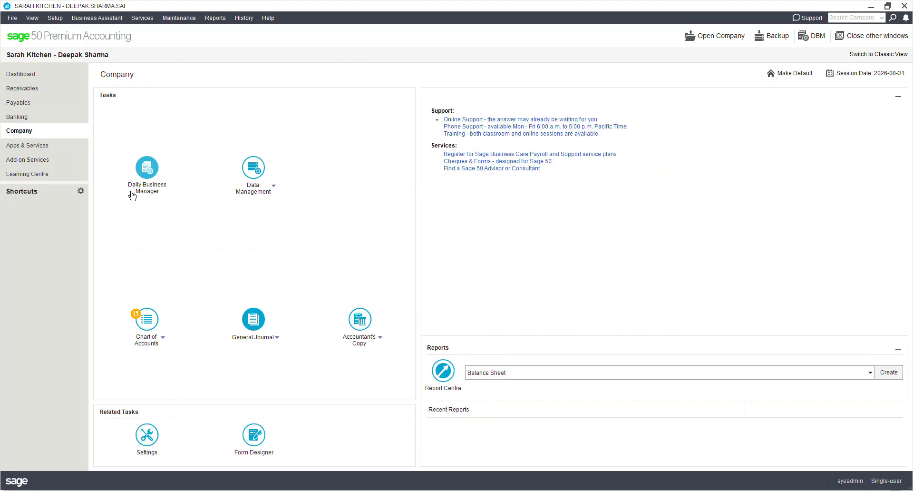
pyautogui.click(159, 344)
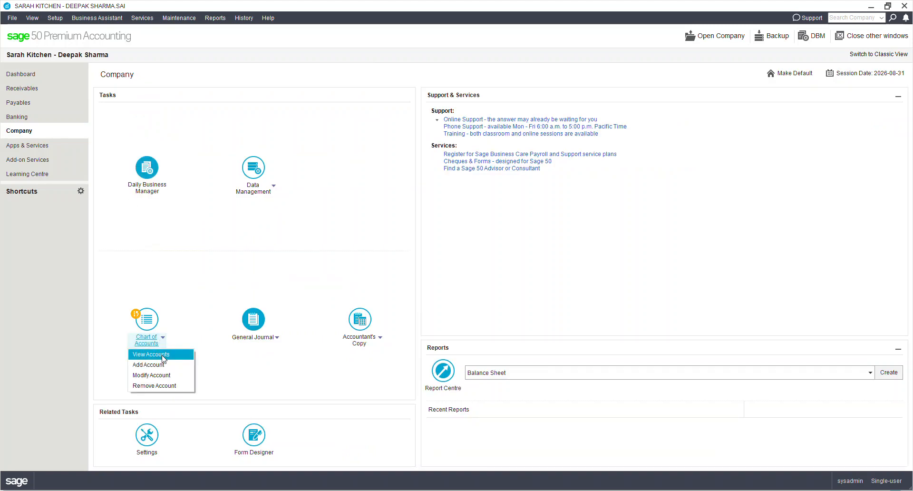
pyautogui.click(149, 367)
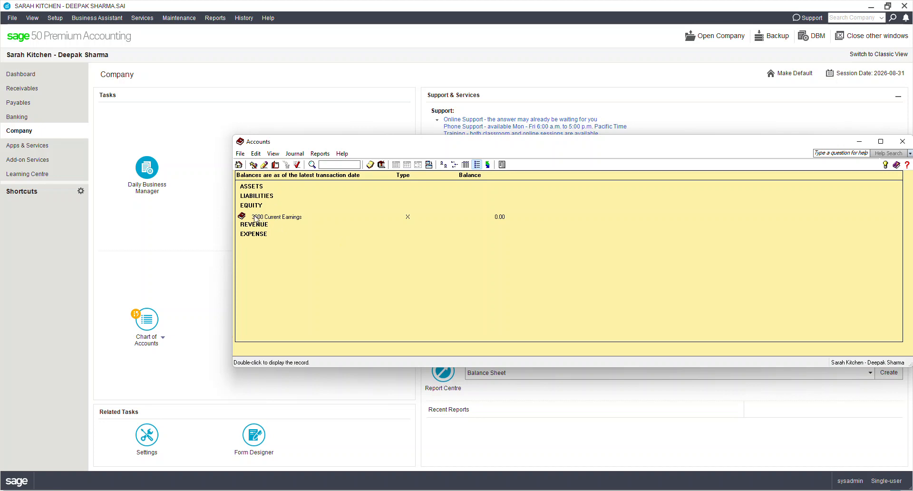
pyautogui.click(161, 343)
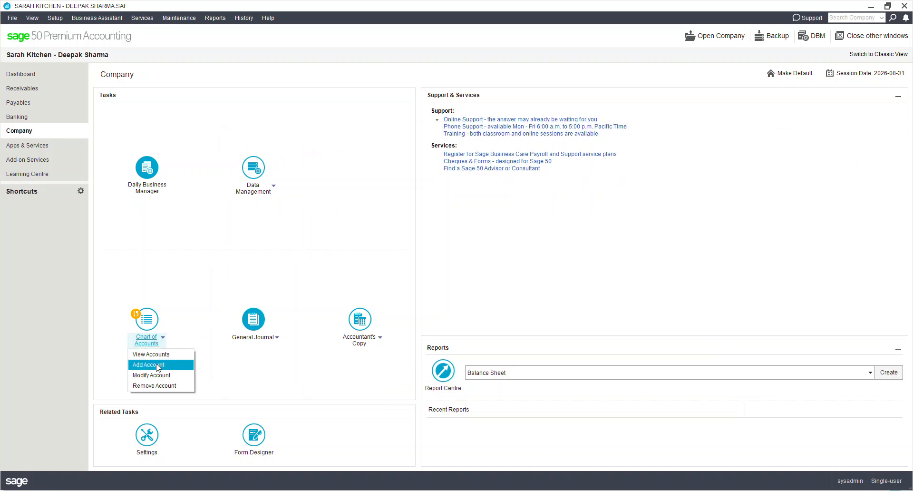
pyautogui.click(162, 365)
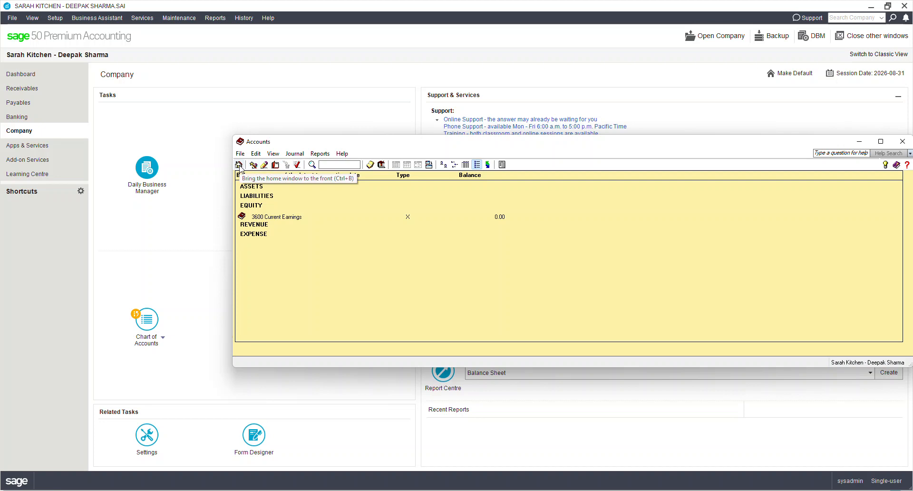
pyautogui.click(274, 171)
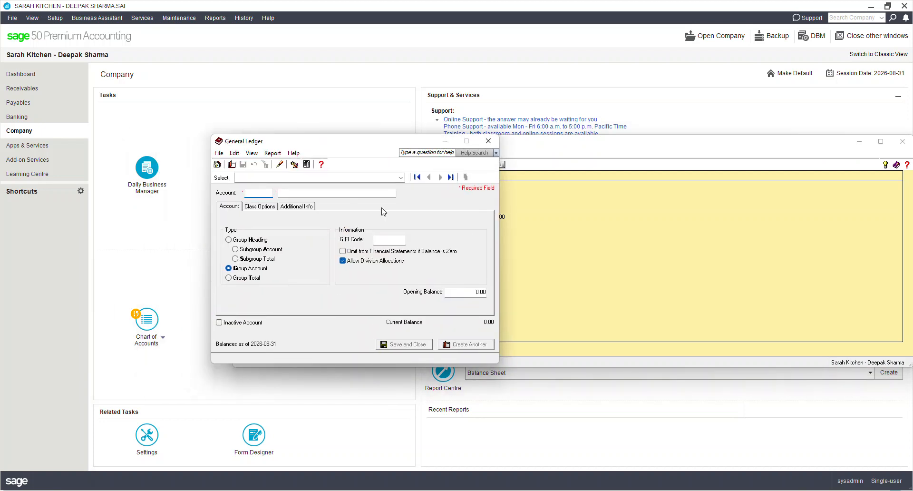
pyautogui.click(489, 141)
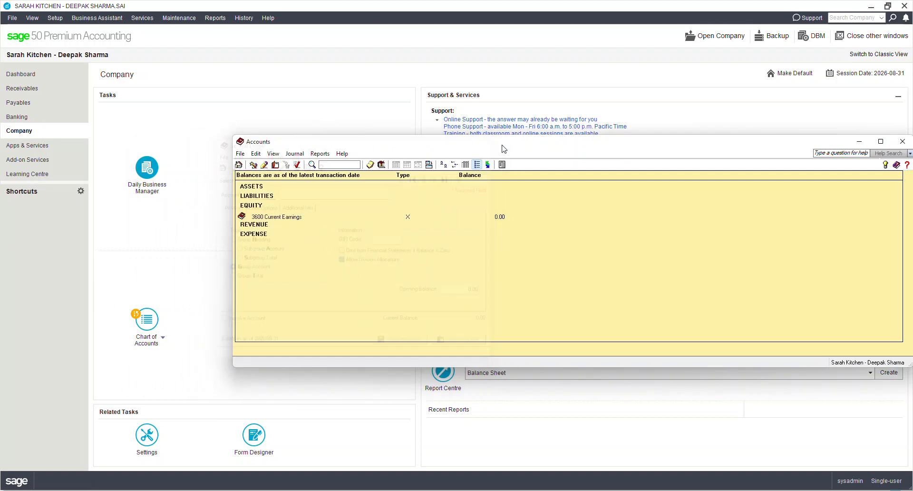
pyautogui.click(163, 337)
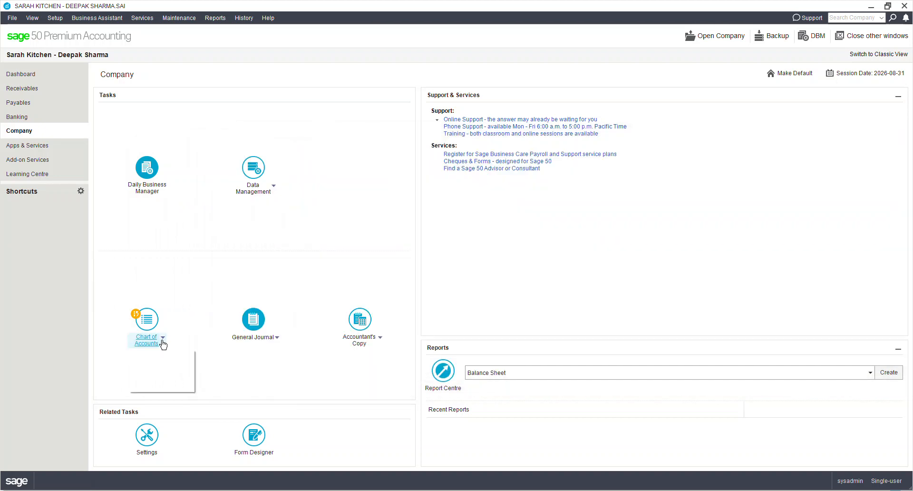
pyautogui.click(163, 363)
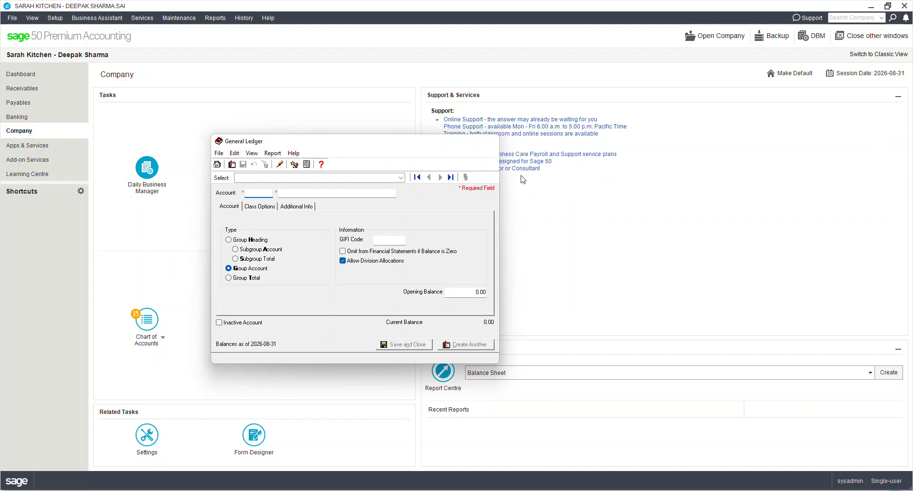
pyautogui.click(495, 142)
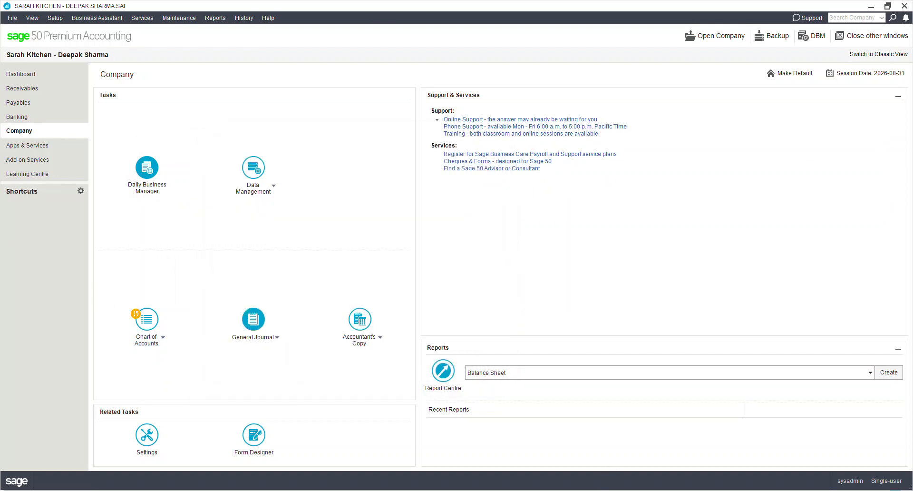
# Open the list of accounts and add account 1000 Current Assets as a Group Heading
pyautogui.click(621, 442)
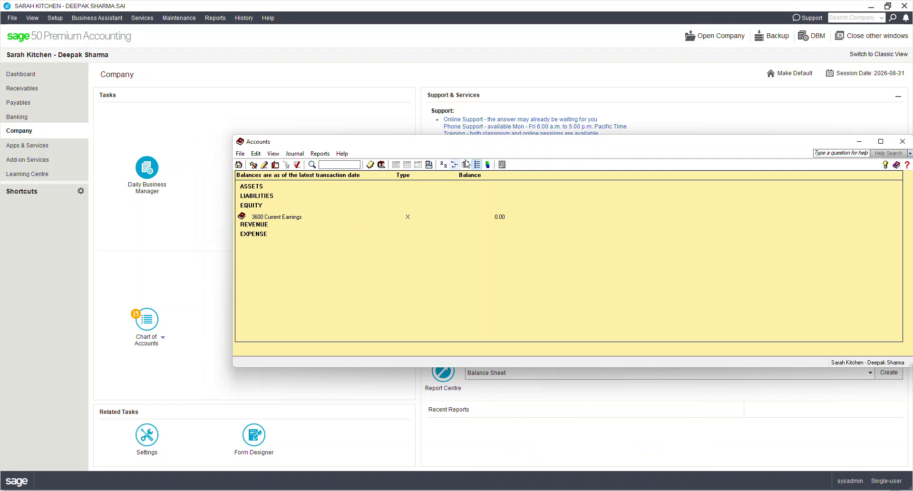
pyautogui.moveTo(480, 149); pyautogui.dragTo(401, 120)
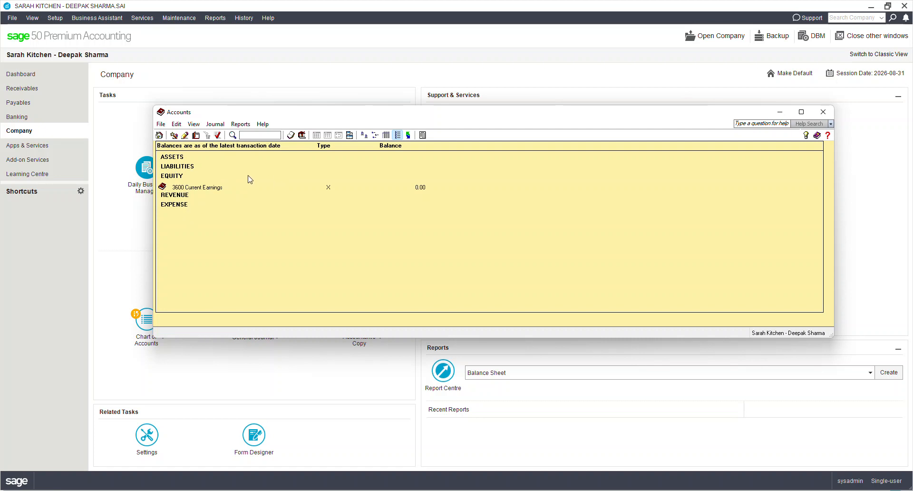
pyautogui.click(196, 136)
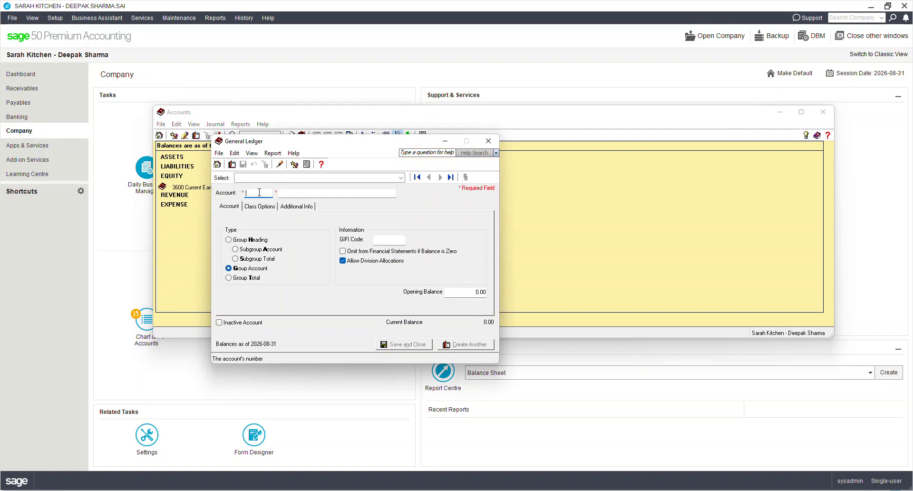
pyautogui.write('1000')
pyautogui.press('Tab')
pyautogui.write('Cu')
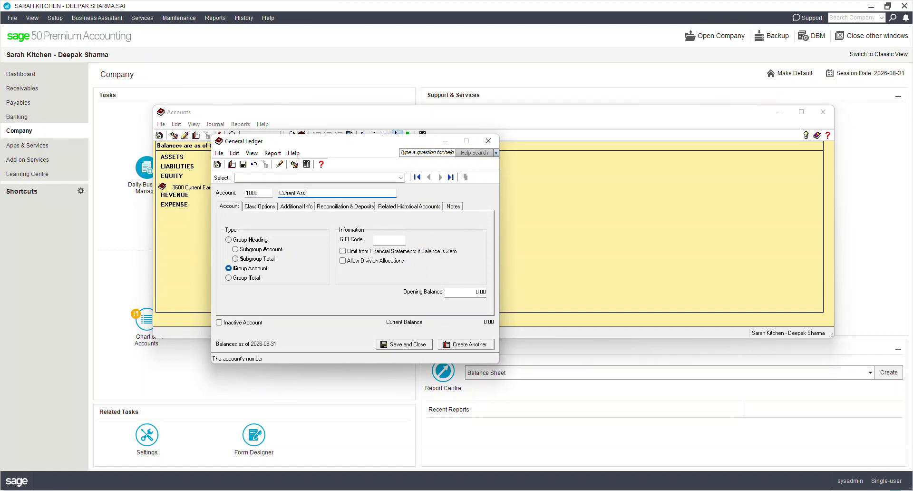
pyautogui.press('Tab')
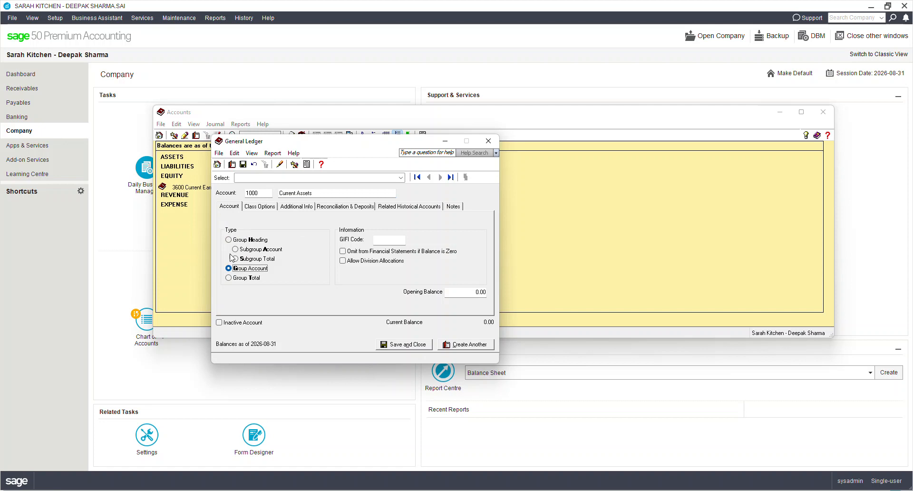
pyautogui.click(230, 240)
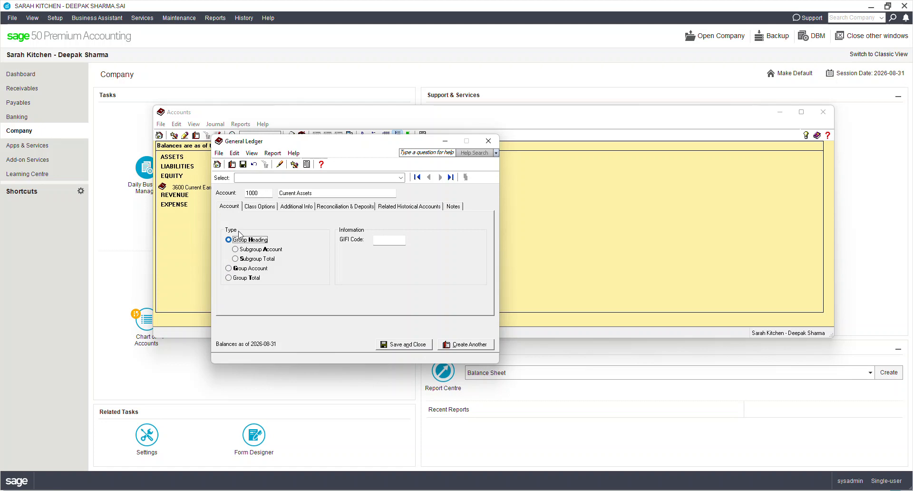
pyautogui.click(257, 207)
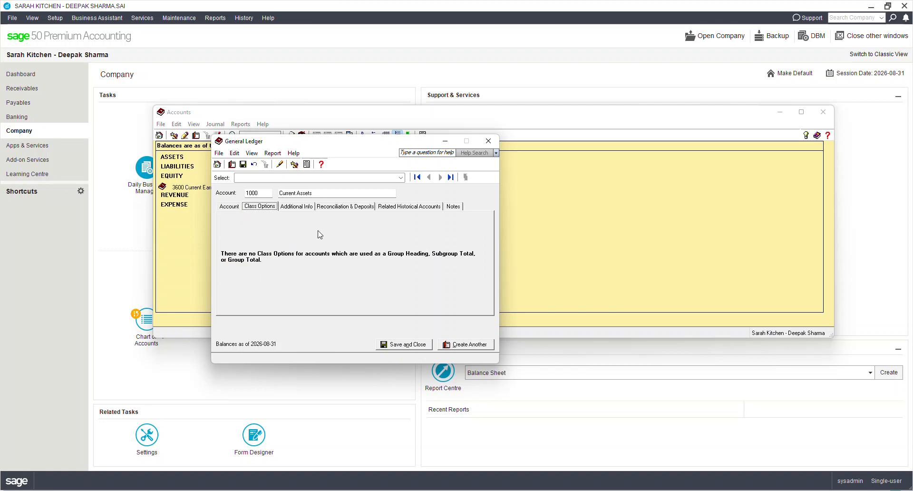
pyautogui.click(229, 206)
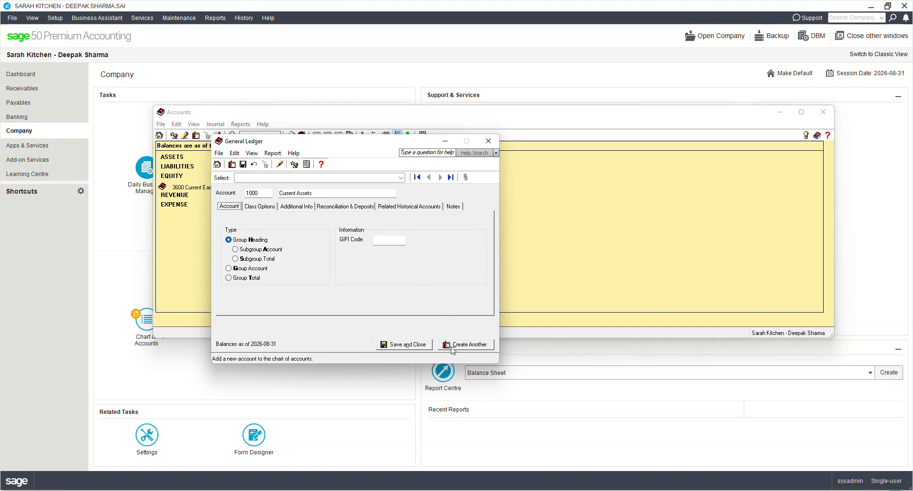
pyautogui.click(408, 345)
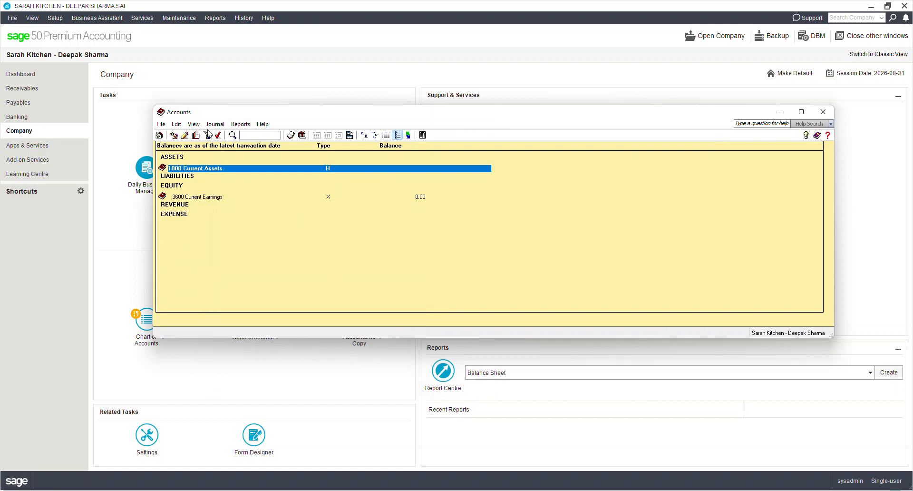
# Start a new account numbered 1005, name it Petty Cash, and make it a Subgroup Account
pyautogui.click(197, 140)
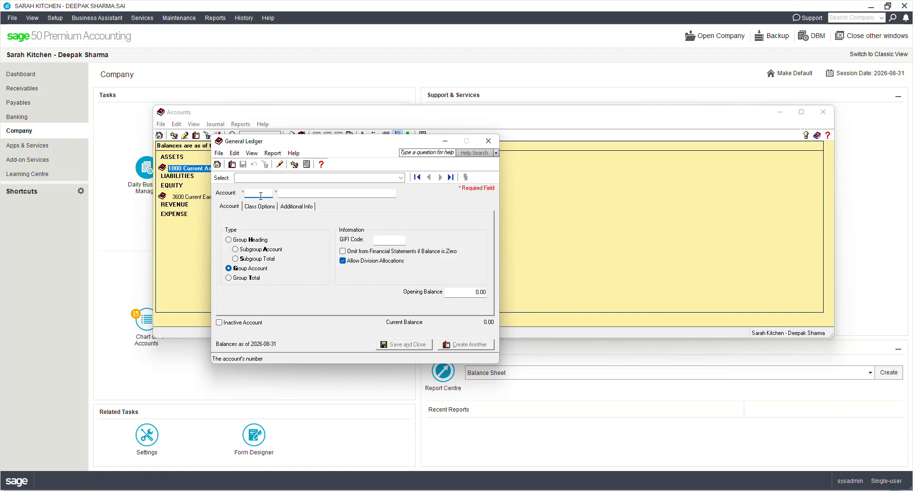
pyautogui.write('1005')
pyautogui.press('Tab')
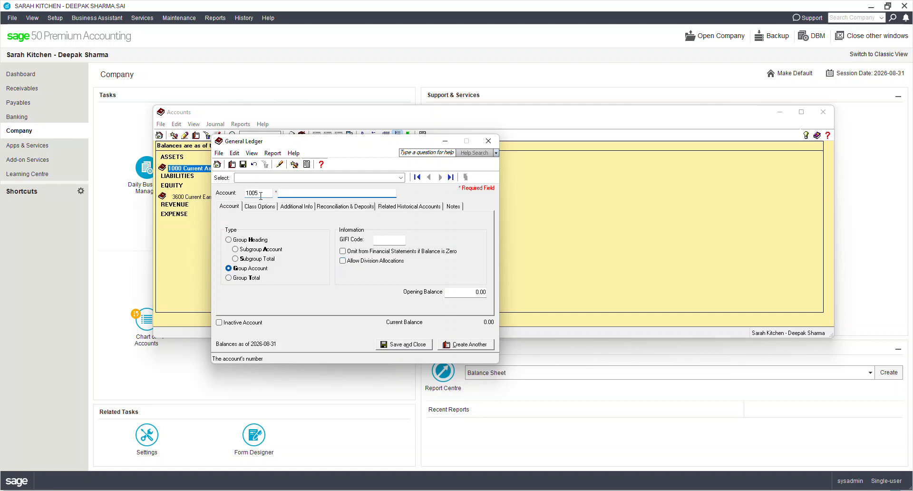
pyautogui.write('Petty Cash')
pyautogui.press('Tab')
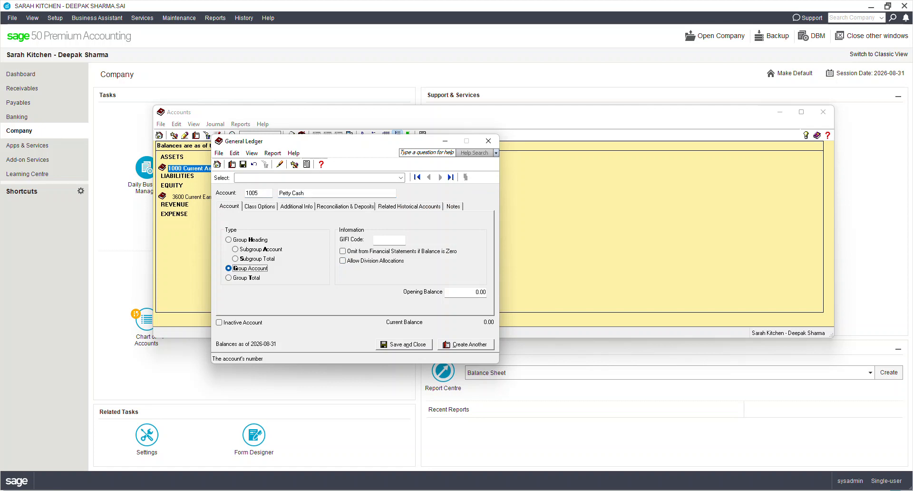
pyautogui.click(259, 249)
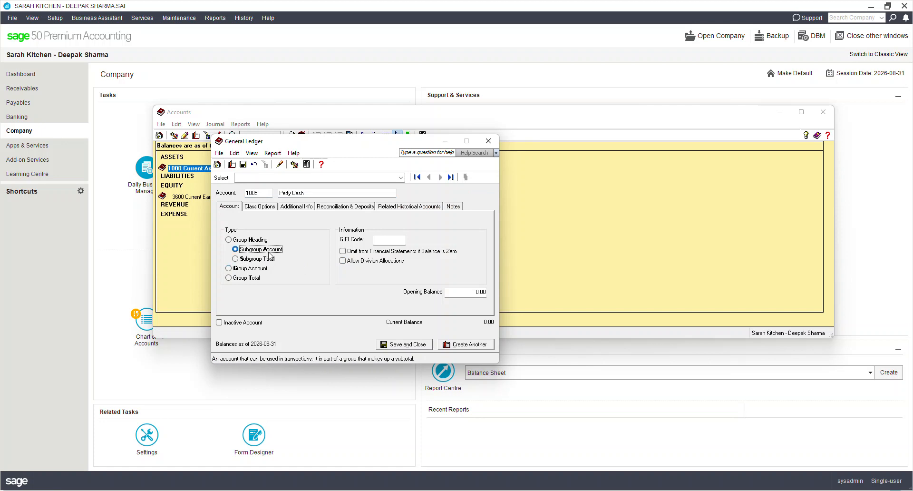
pyautogui.click(261, 268)
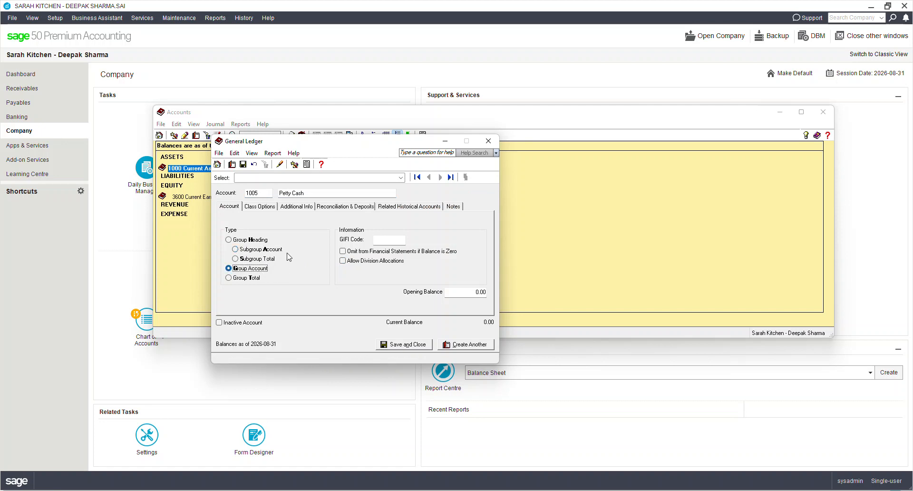
pyautogui.click(262, 250)
pyautogui.click(244, 268)
pyautogui.click(264, 252)
# Set the Petty Cash account's class to Cash, then save it and continue to another new account
pyautogui.click(258, 207)
pyautogui.click(328, 231)
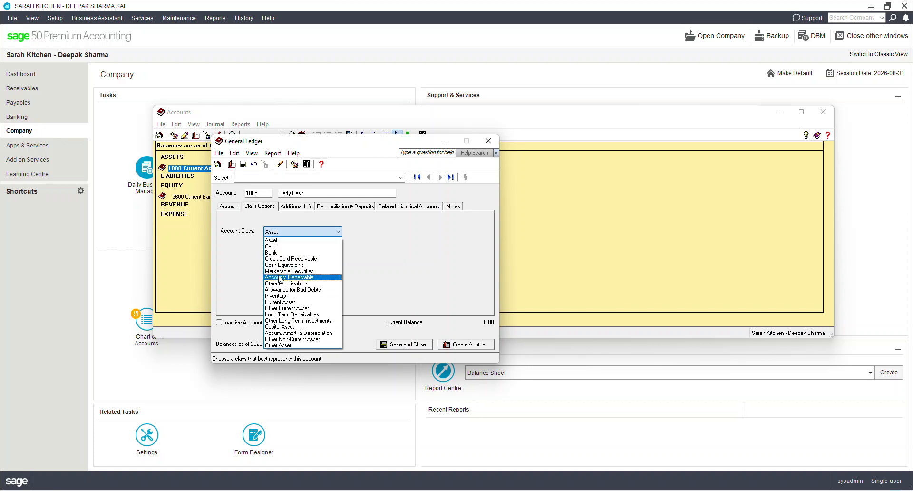
pyautogui.click(282, 246)
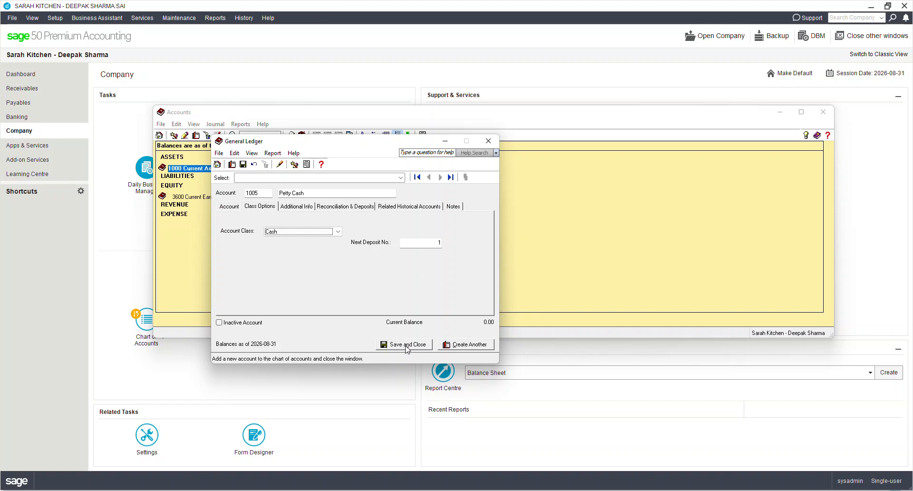
pyautogui.click(470, 345)
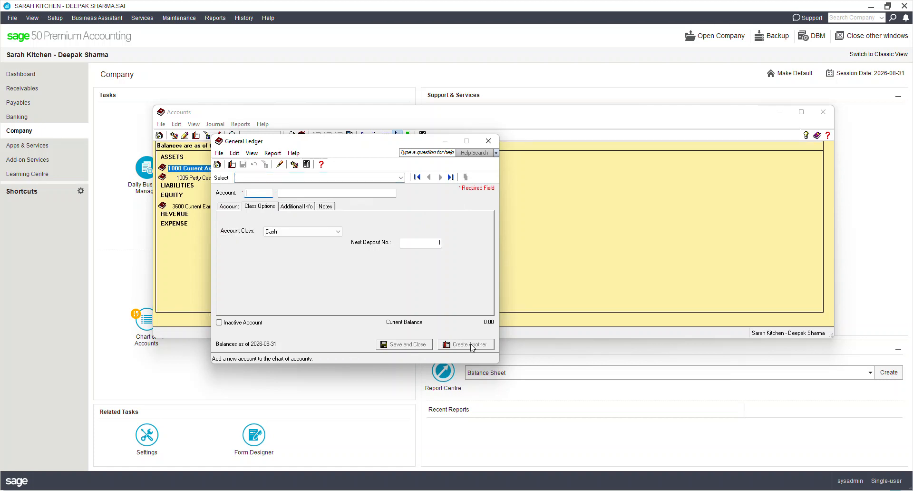
# Enter account 1010 with the name Bank Account Cheqiung and make it a Subgroup Account
pyautogui.moveTo(283, 142); pyautogui.dragTo(470, 124)
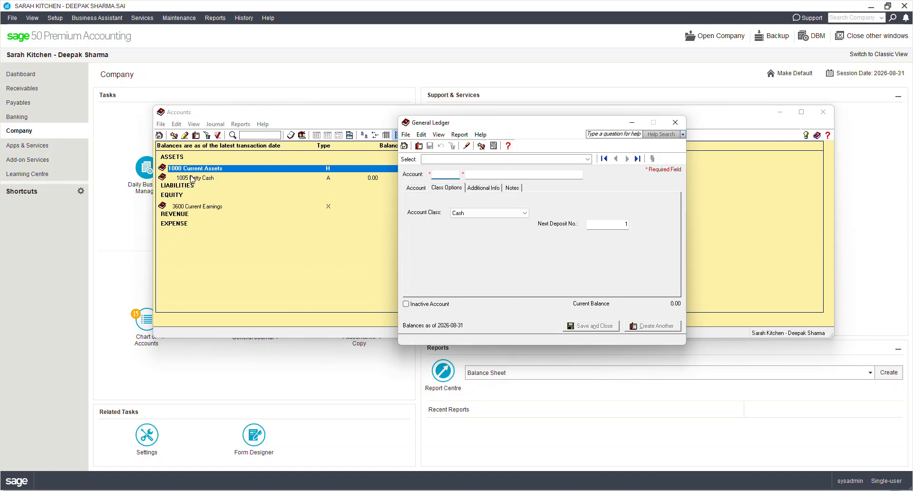
pyautogui.click(427, 188)
pyautogui.click(437, 174)
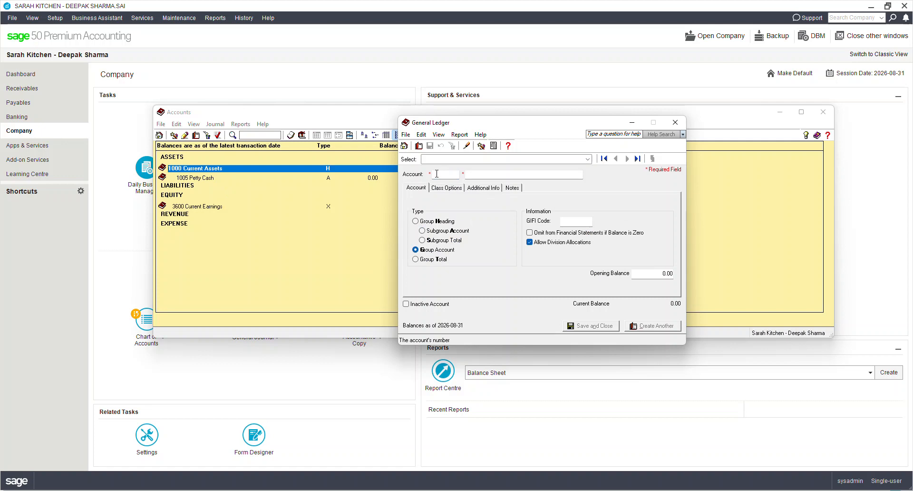
pyautogui.write('1010')
pyautogui.press('Tab')
pyautogui.write('Ba')
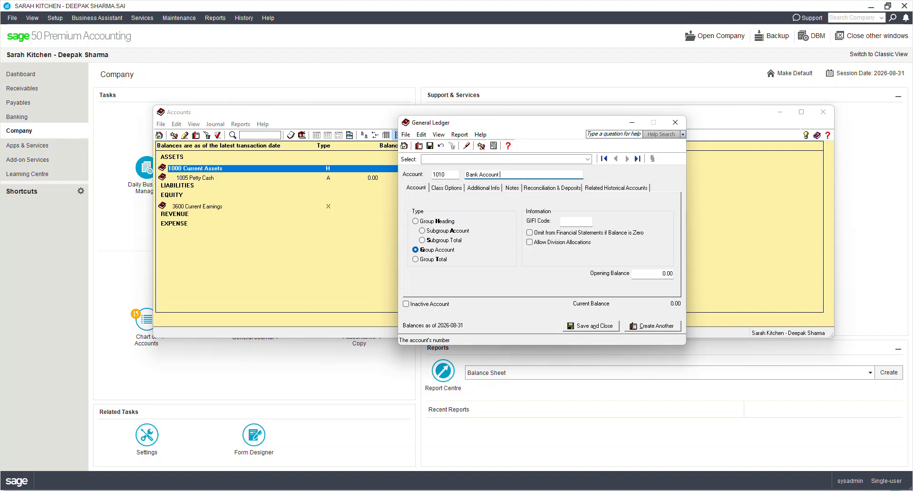
pyautogui.press('Tab')
pyautogui.click(516, 174)
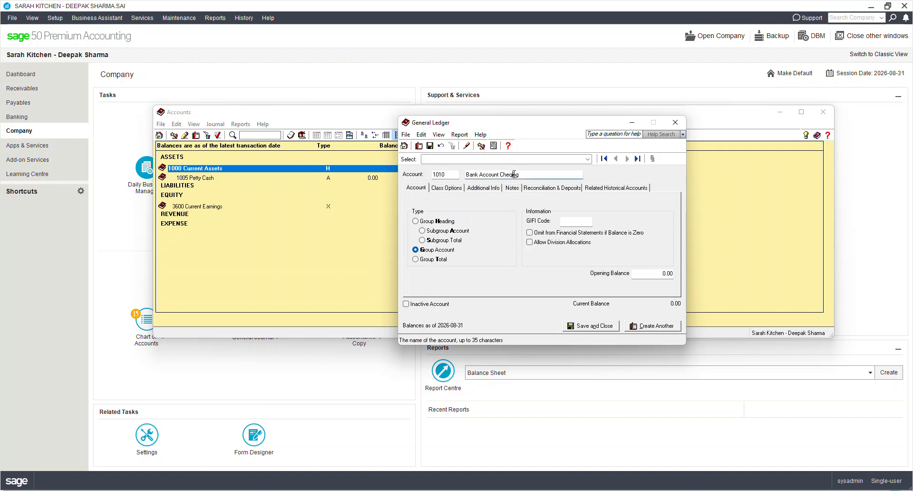
pyautogui.write('u')
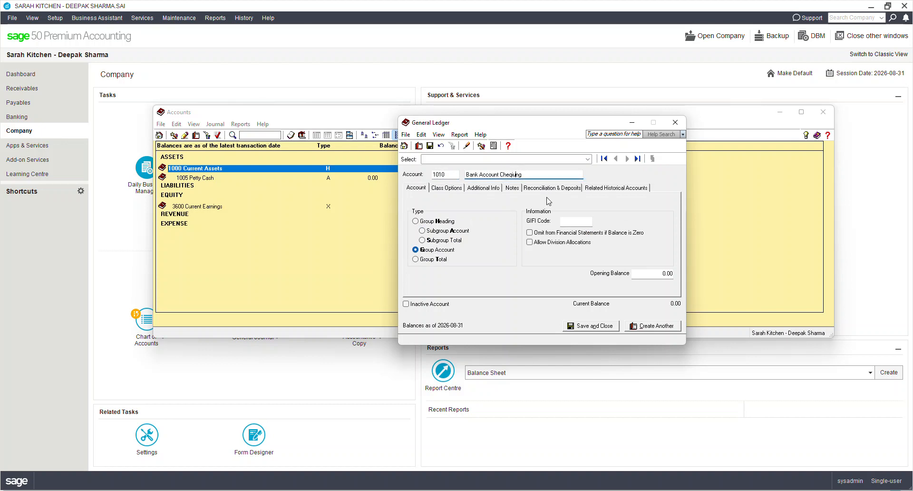
pyautogui.click(443, 230)
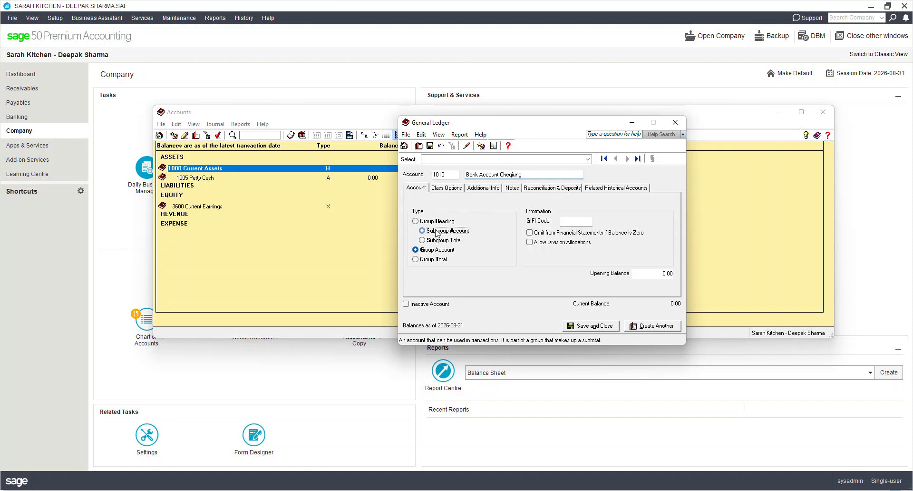
# Set the class of account 1010 Bank Account Cheqiung to Bank
pyautogui.click(446, 188)
pyautogui.click(479, 213)
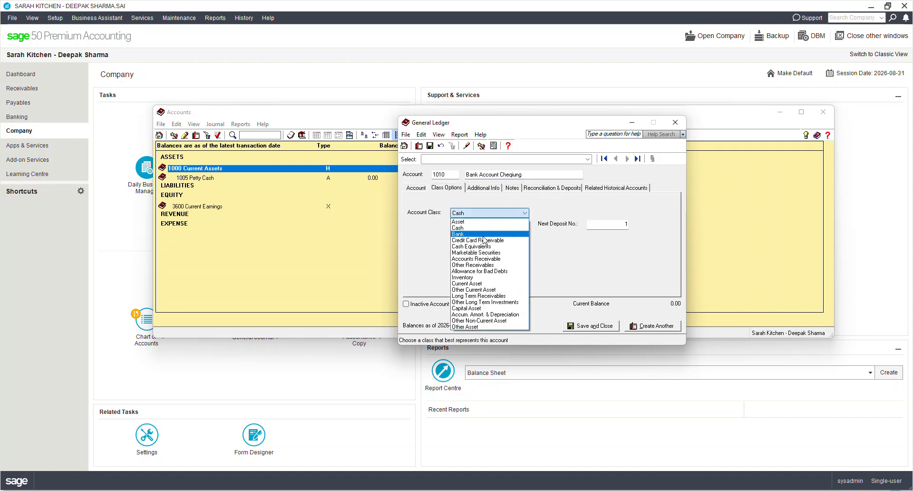
pyautogui.click(484, 234)
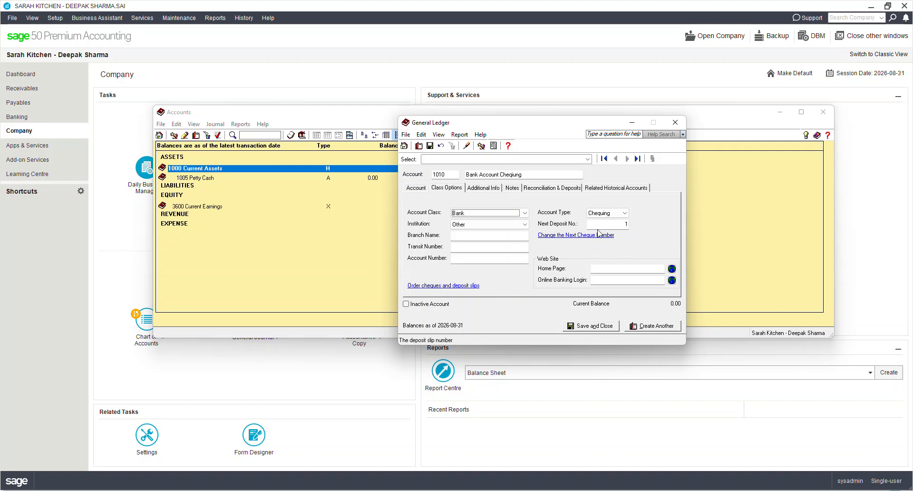
# Try to change the next cheque number for account 1010 and look at its additional info fields
pyautogui.click(586, 235)
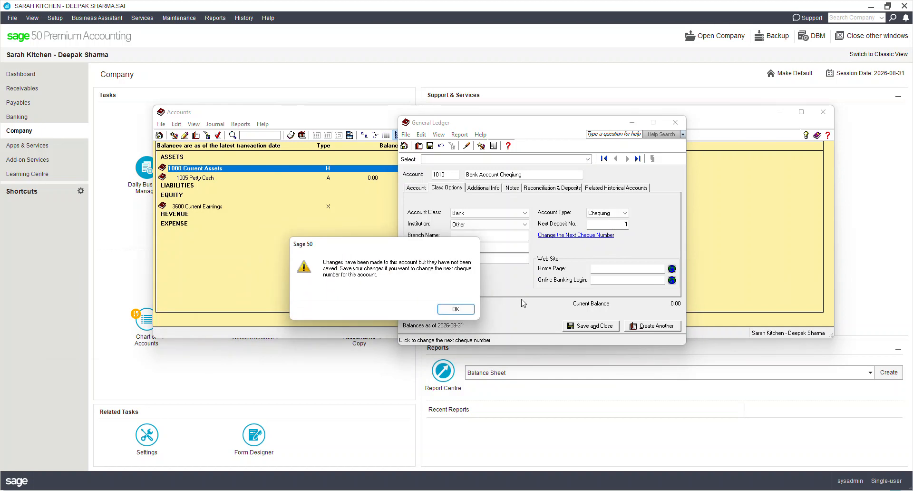
pyautogui.click(456, 309)
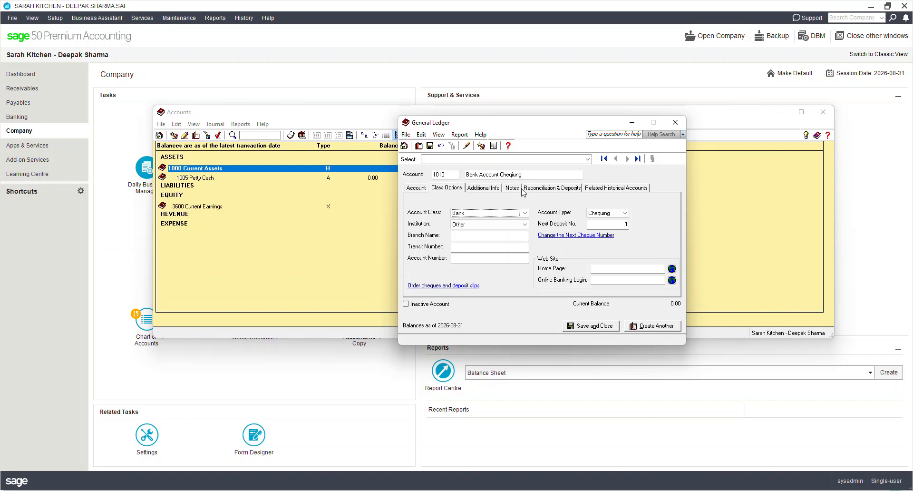
pyautogui.click(494, 188)
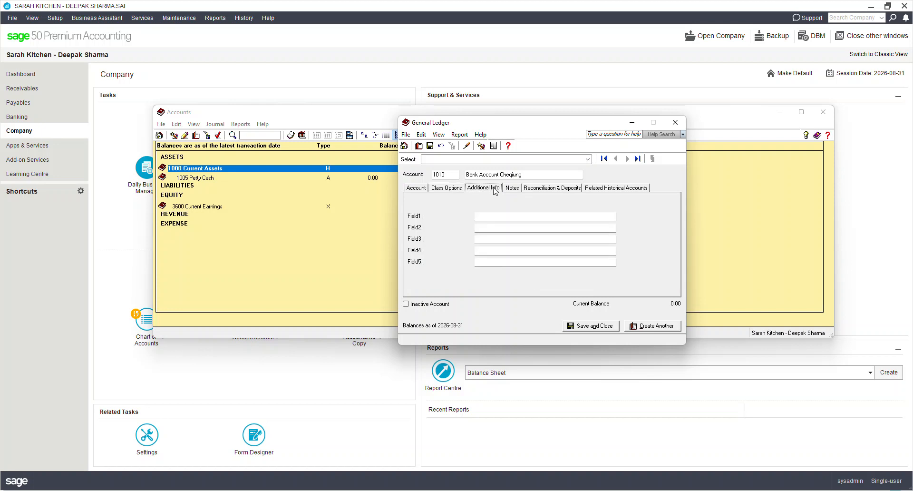
pyautogui.click(449, 189)
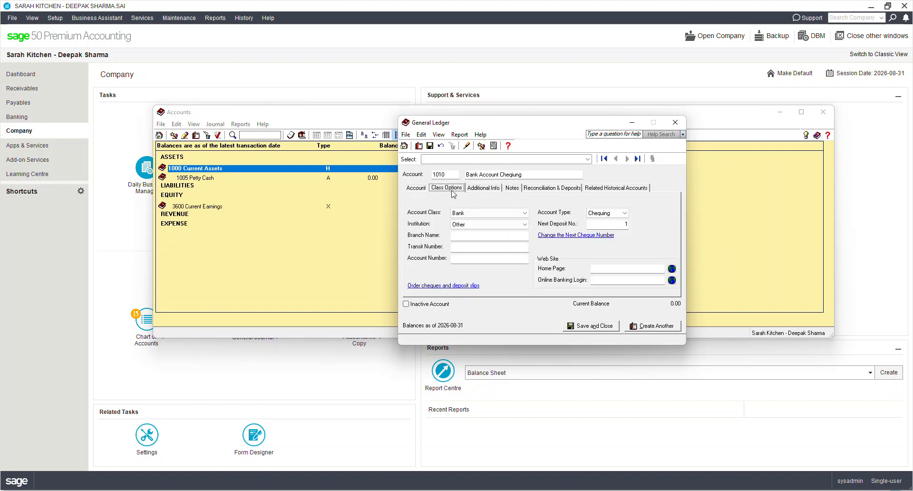
# Save account 1010 and start another numbered 1011, named Bank Account Credit Card Receiavabl, as a Subgroup Account
pyautogui.click(663, 330)
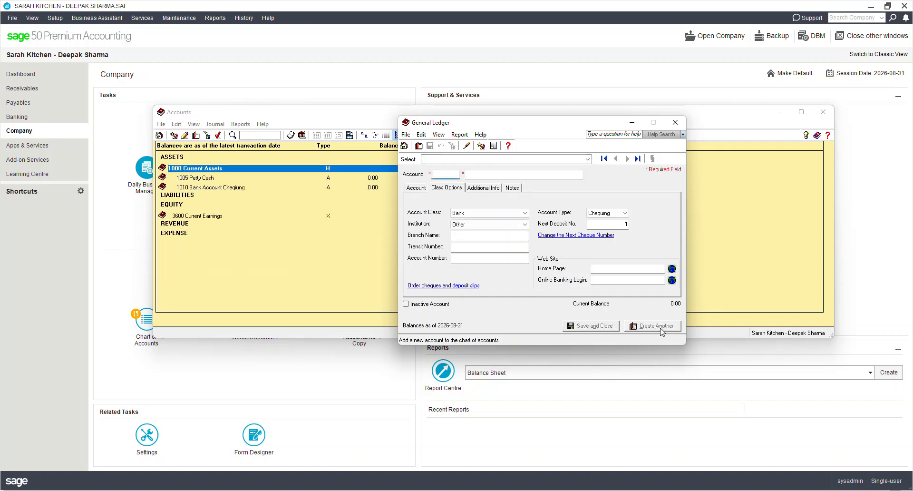
pyautogui.click(414, 189)
pyautogui.click(442, 176)
pyautogui.write('1111')
pyautogui.press('Tab')
pyautogui.write('Bank')
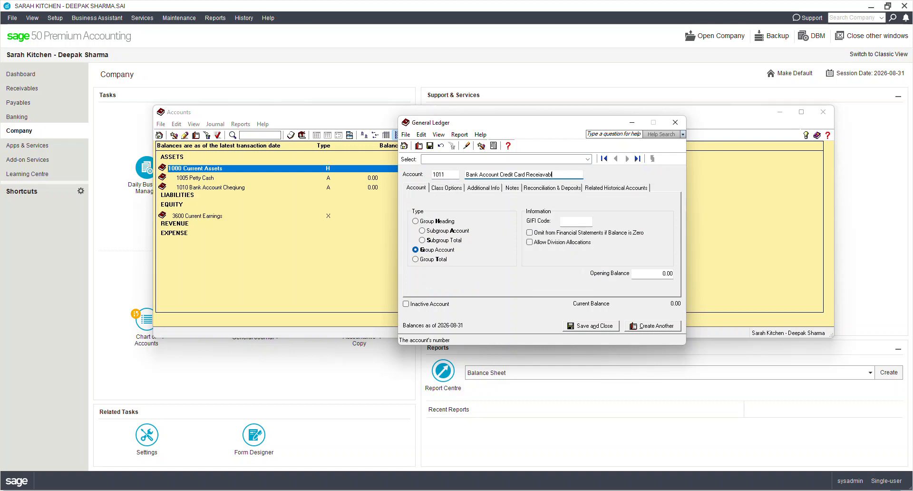
pyautogui.click(447, 230)
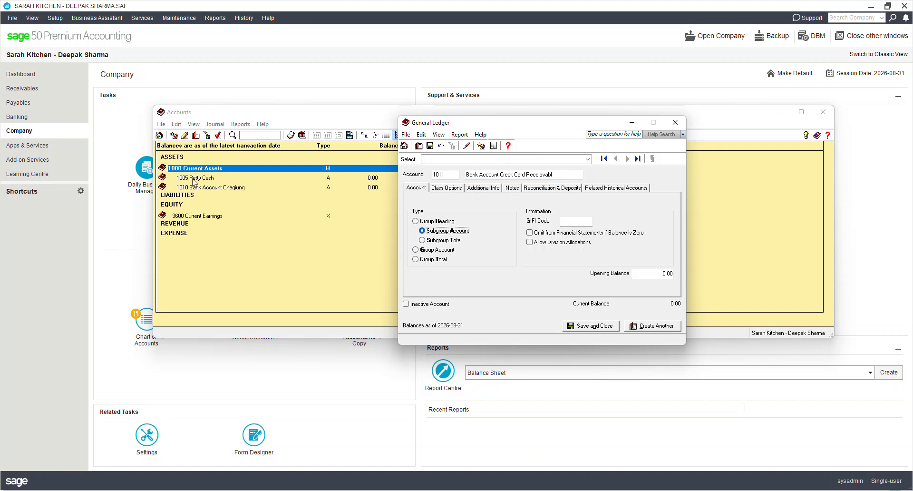
# Set the class of account 1011 to Credit Card Receivable, then save it and continue to another new account
pyautogui.click(452, 188)
pyautogui.click(475, 214)
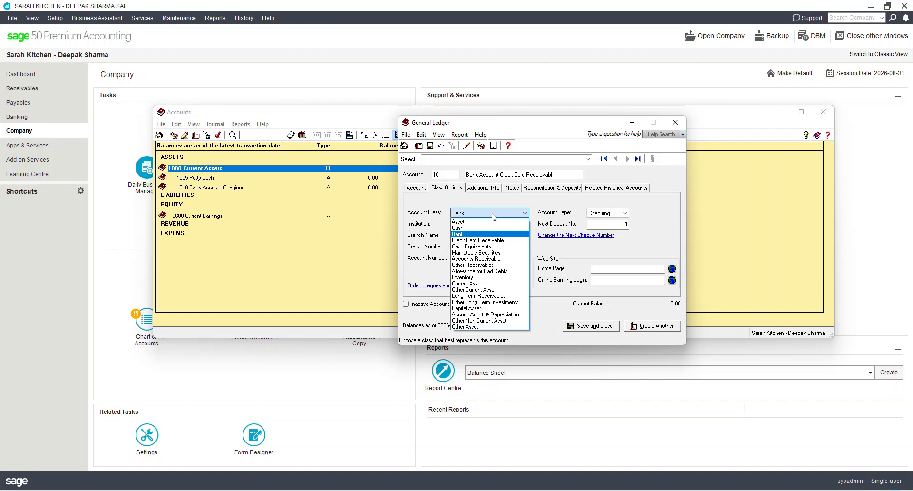
pyautogui.click(497, 240)
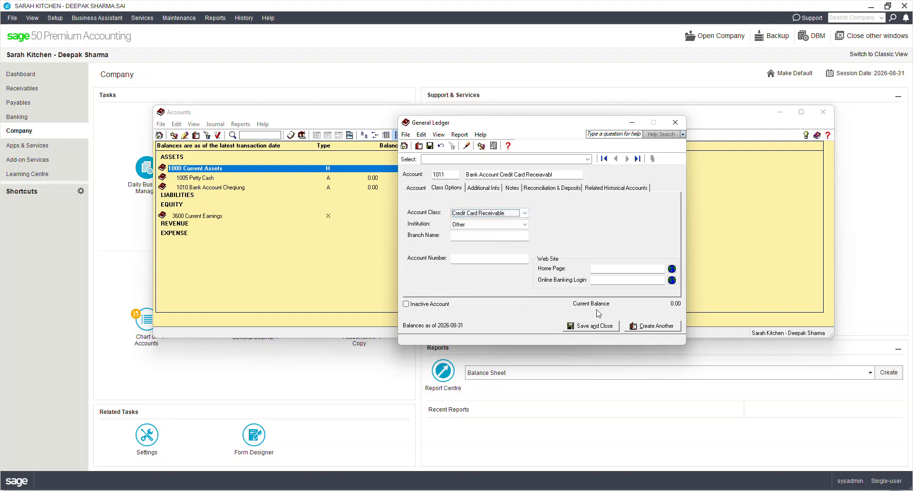
pyautogui.click(651, 326)
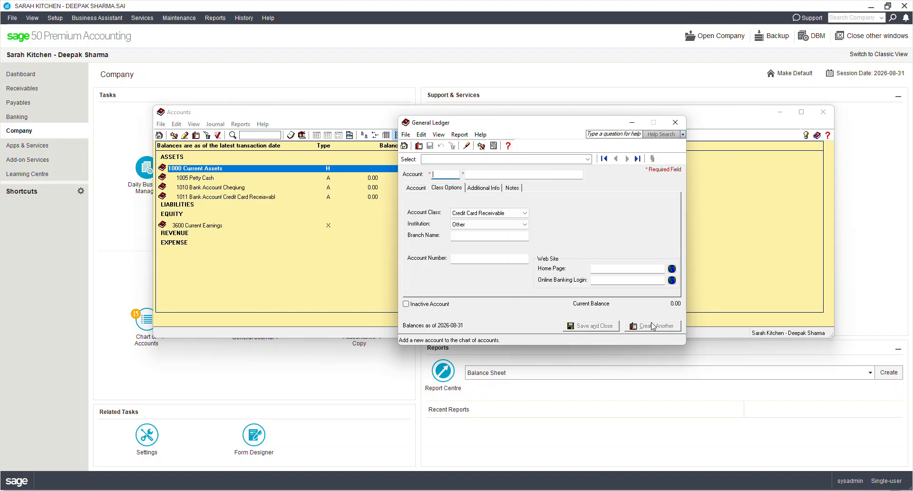
# Add account 1080 named Cash Total as a Subgroup Total, then save it and continue to another new account
pyautogui.click(419, 188)
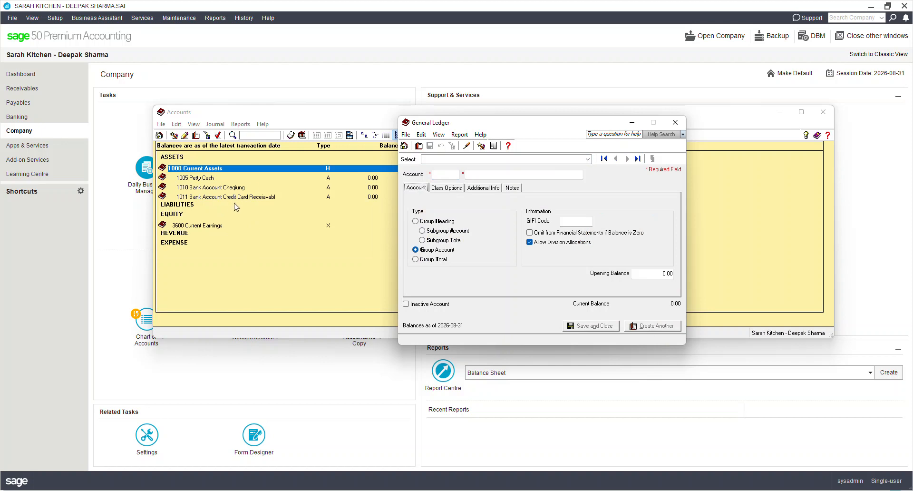
pyautogui.click(434, 242)
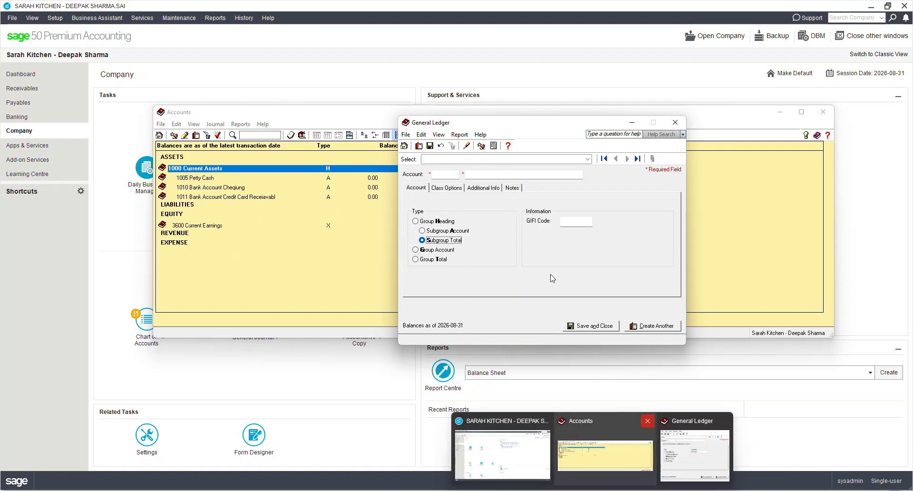
pyautogui.click(449, 175)
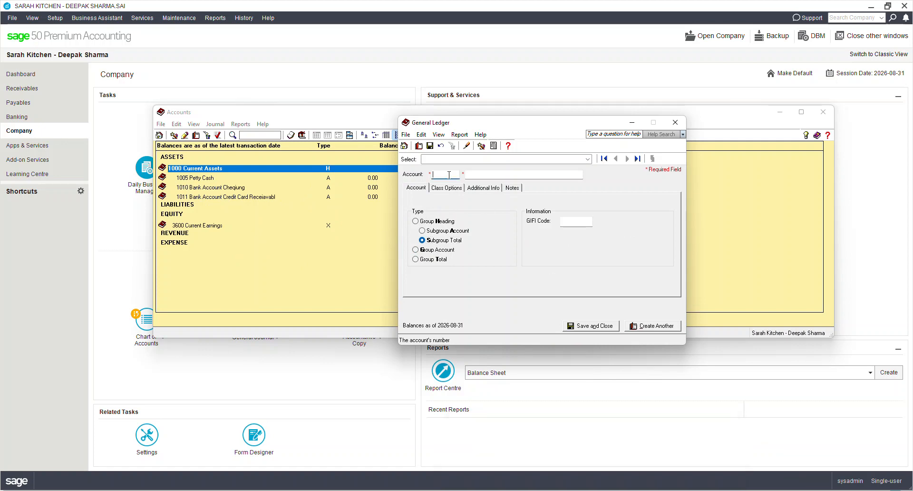
pyautogui.write('1080')
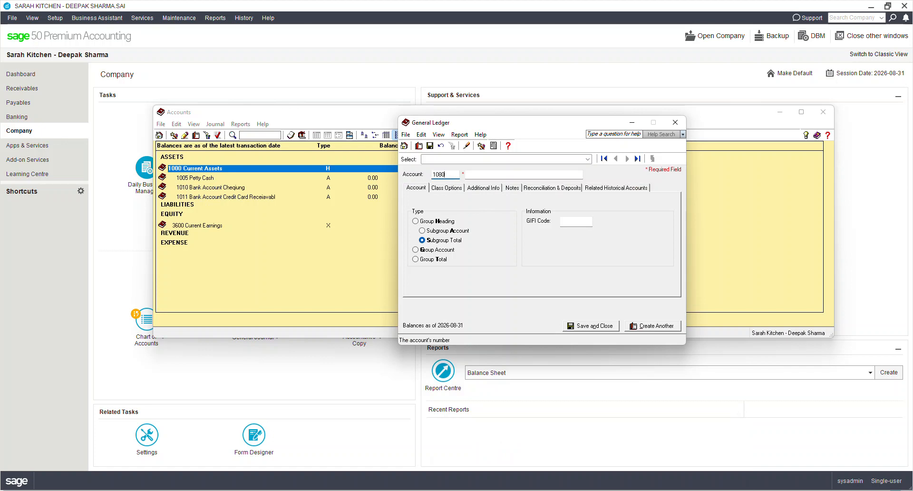
pyautogui.press('Tab')
pyautogui.write('Cas')
pyautogui.press('Tab')
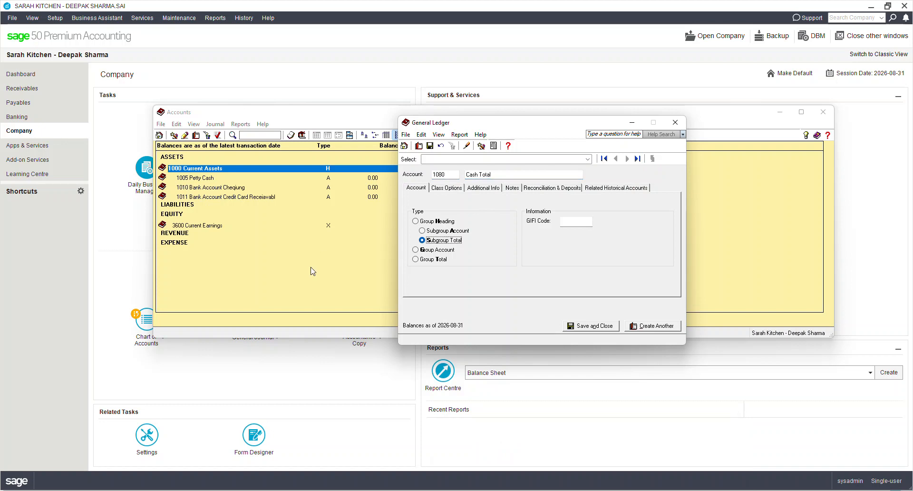
pyautogui.click(650, 327)
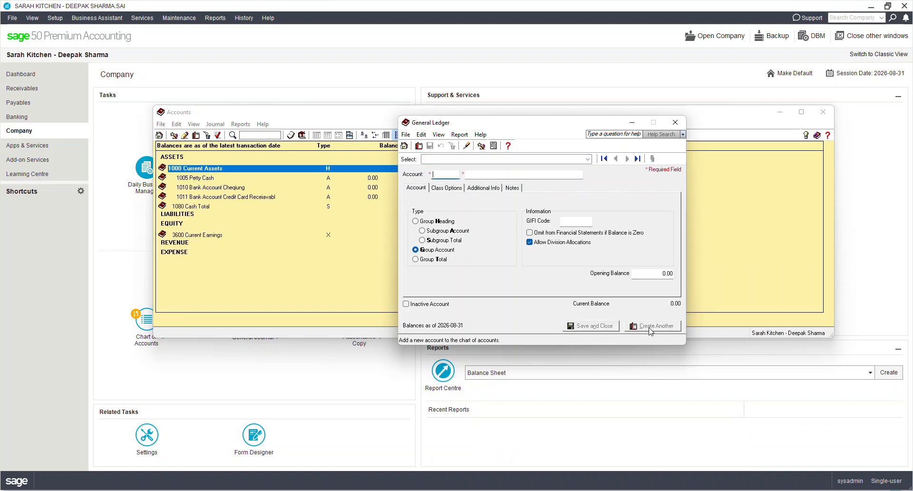
# Uncover the accounts list to examine the account types, then close the blank new account form
pyautogui.moveTo(480, 125); pyautogui.dragTo(611, 237)
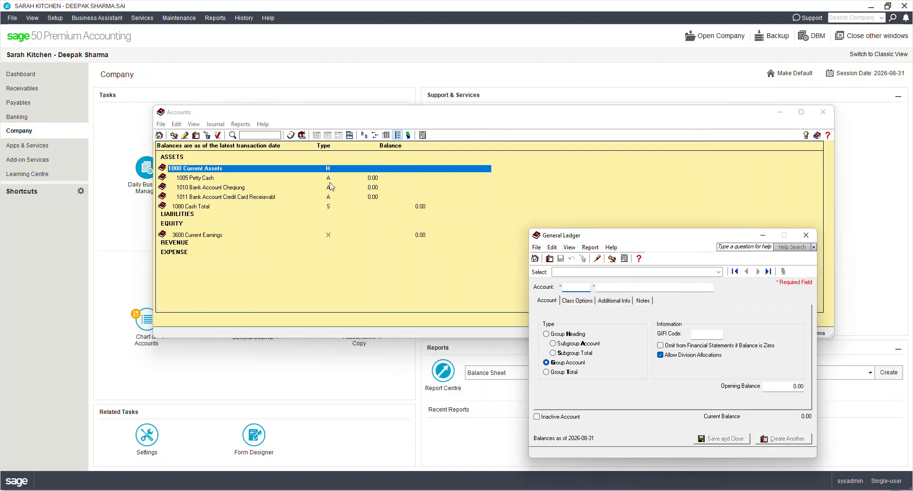
pyautogui.click(329, 208)
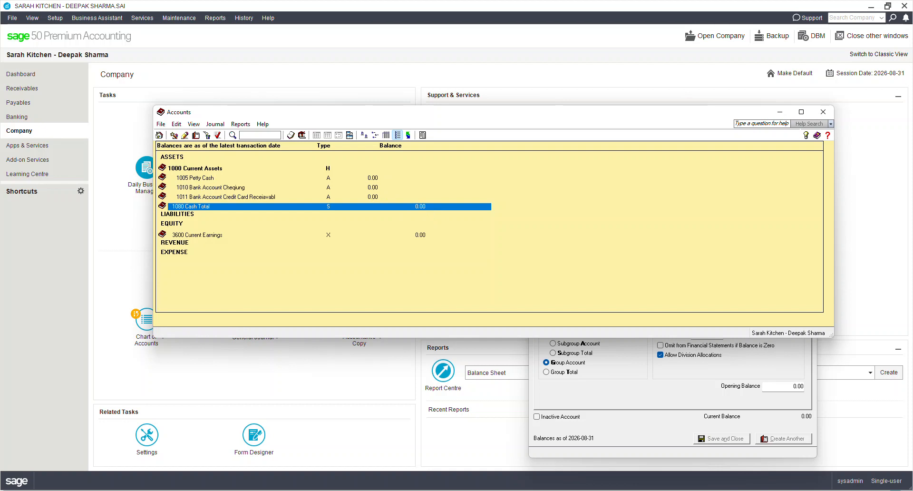
pyautogui.click(604, 490)
pyautogui.click(696, 469)
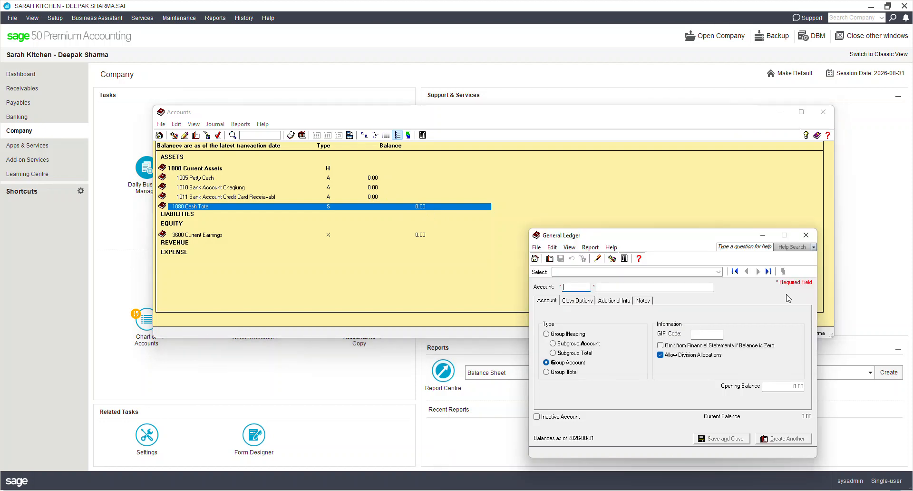
pyautogui.click(806, 235)
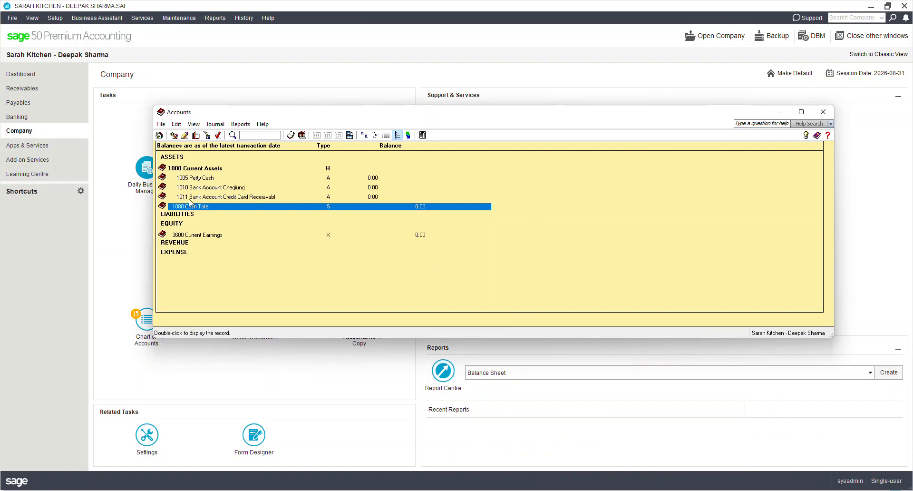
# Open the record of account 1011 for editing, then close it and the accounts list
pyautogui.click(220, 198)
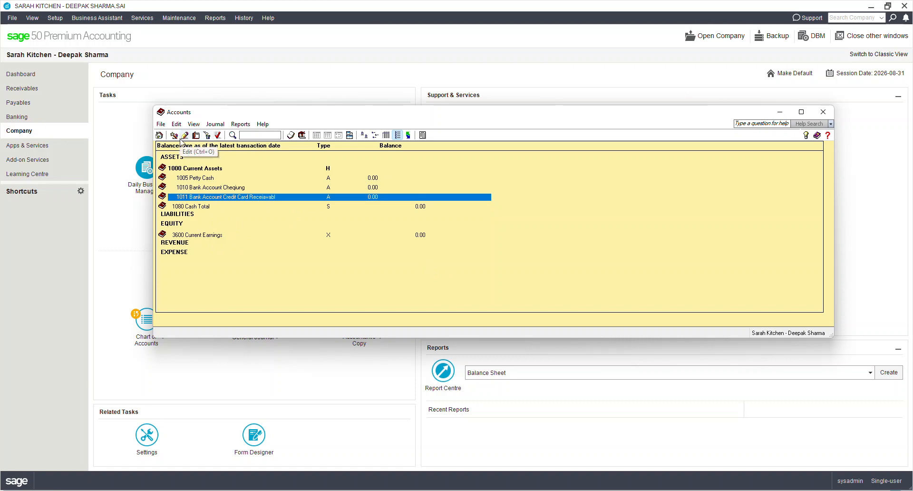
pyautogui.click(184, 137)
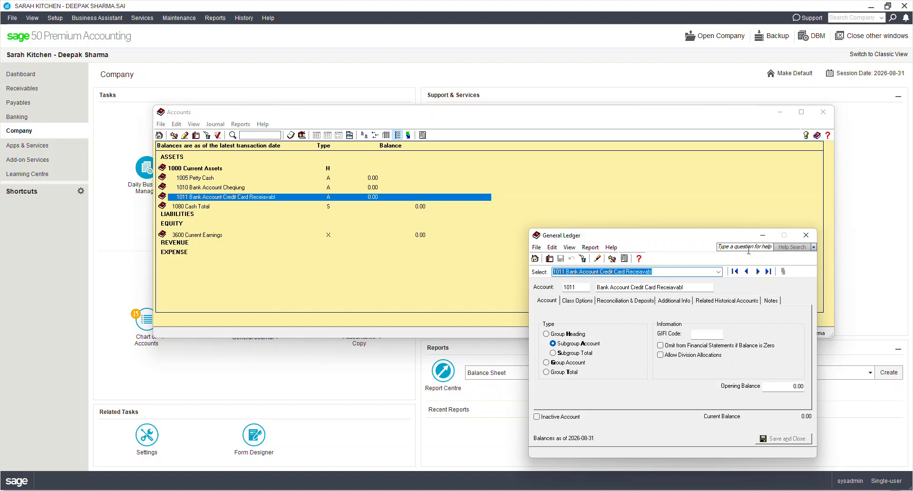
pyautogui.click(806, 235)
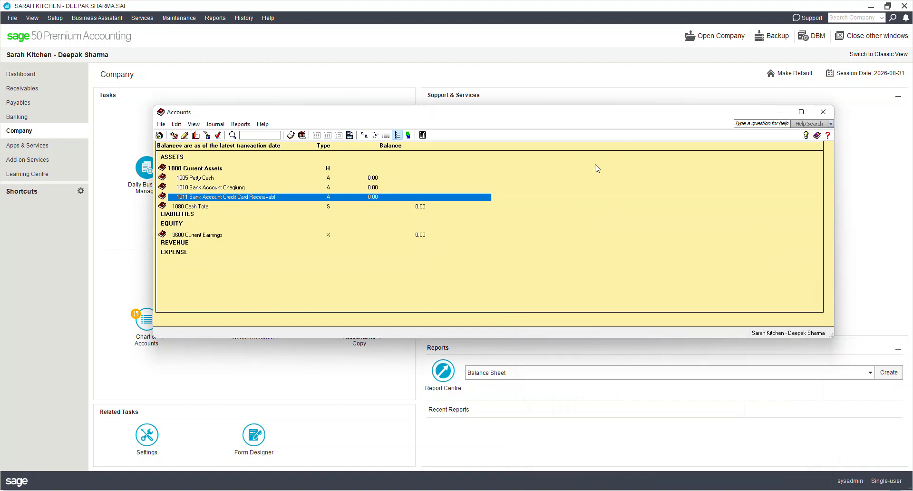
pyautogui.click(823, 113)
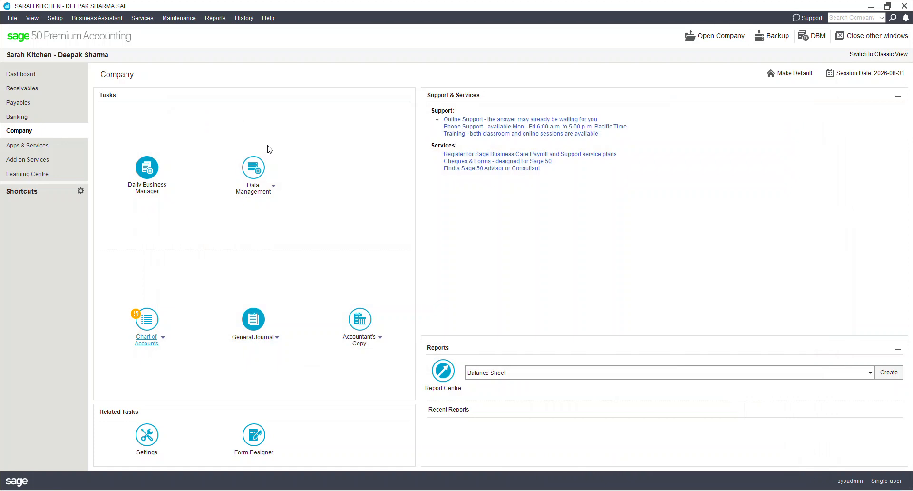
# Open the account setup of the Setup Guide and maximize its window
pyautogui.click(62, 19)
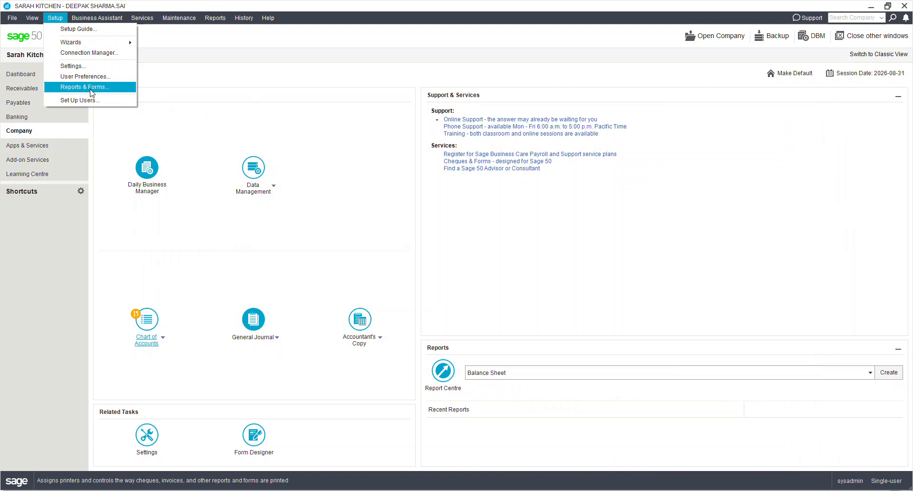
pyautogui.moveTo(88, 47)
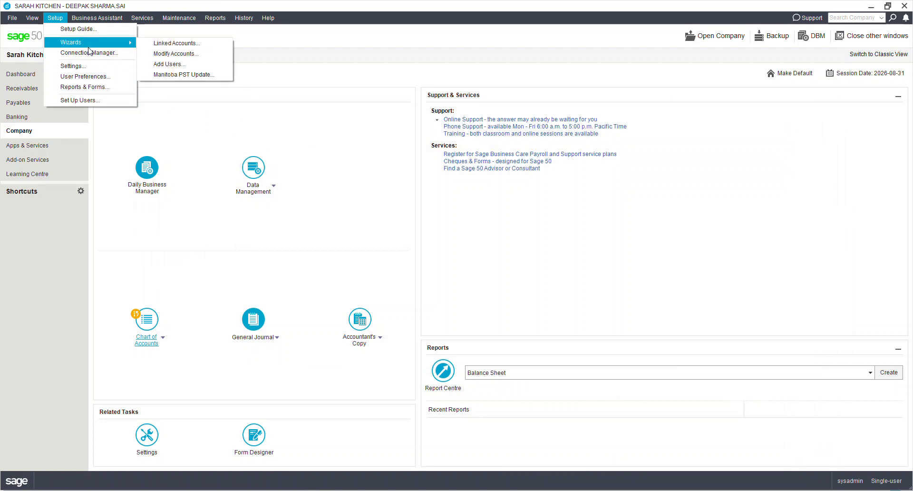
pyautogui.click(88, 30)
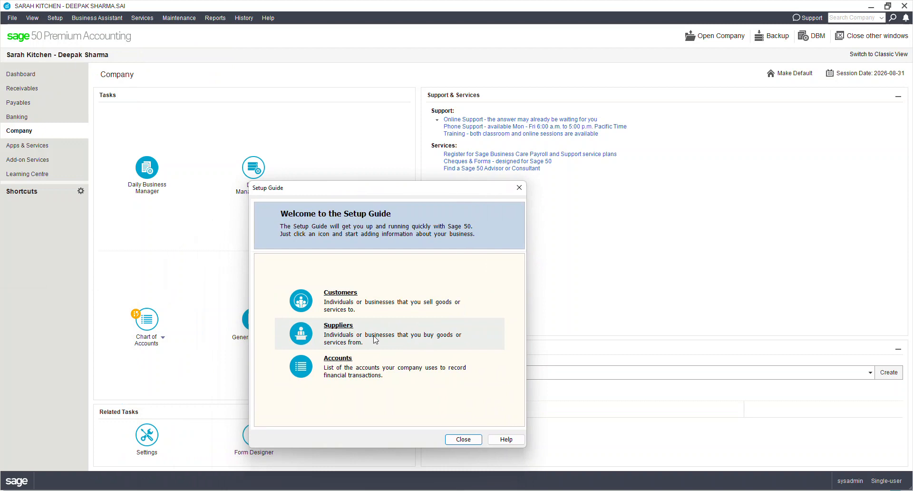
pyautogui.click(341, 359)
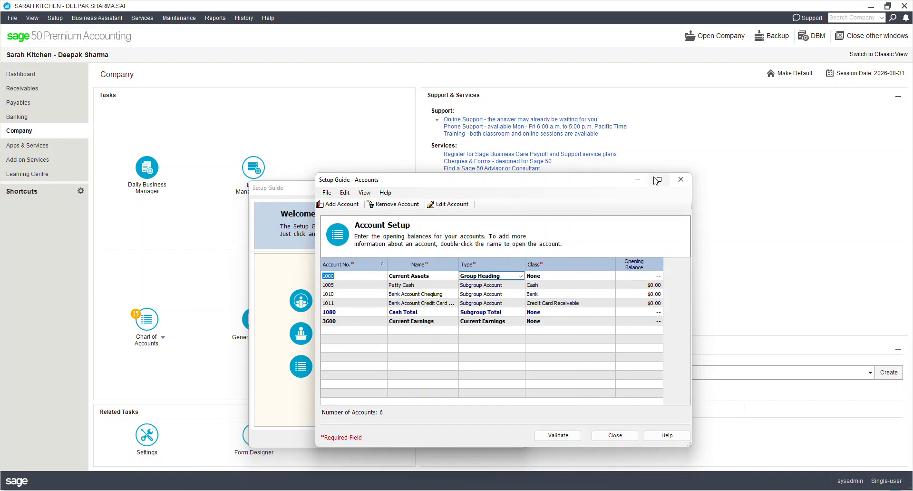
pyautogui.click(657, 180)
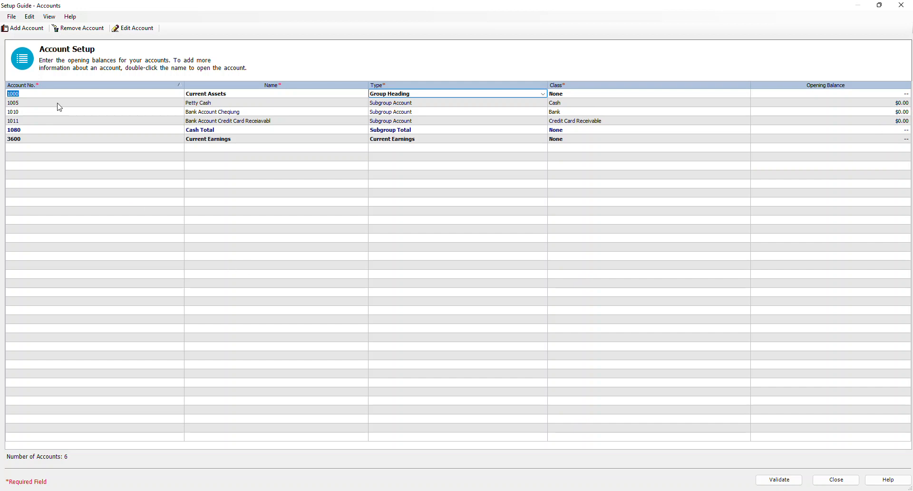
# Enter account 1200 with the name Account Receivable in the first empty row of the account setup
pyautogui.click(38, 148)
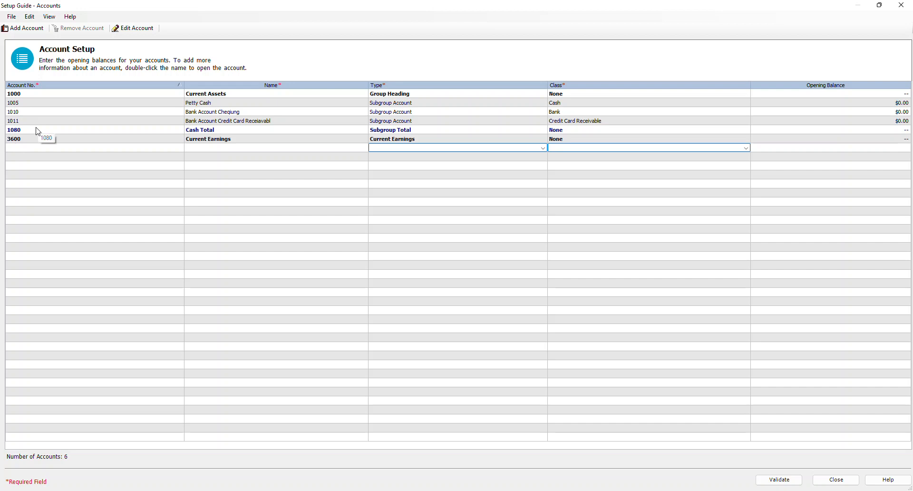
pyautogui.write('1200')
pyautogui.press('Tab')
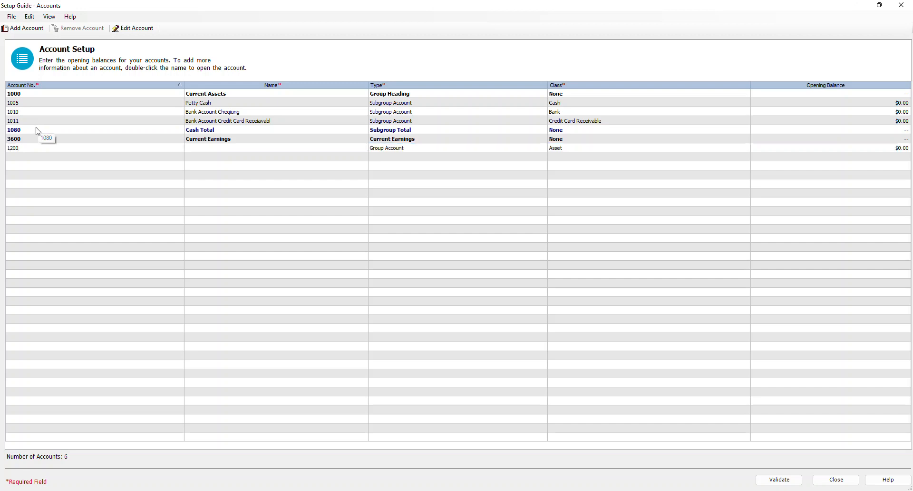
pyautogui.write('Account Receivable')
pyautogui.press('Tab')
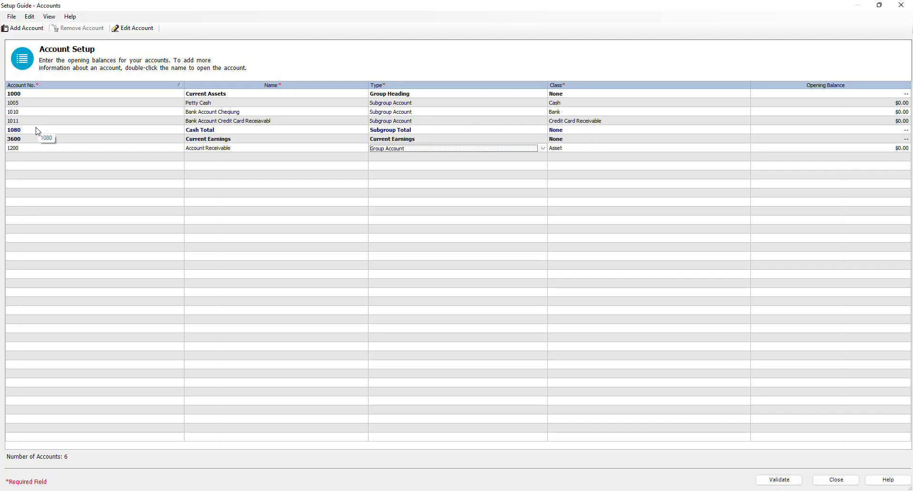
# Set account 1200 to the type Subgroup Account and the class Accounts Receivable
pyautogui.click(419, 153)
pyautogui.click(417, 170)
pyautogui.press('Tab')
pyautogui.click(574, 149)
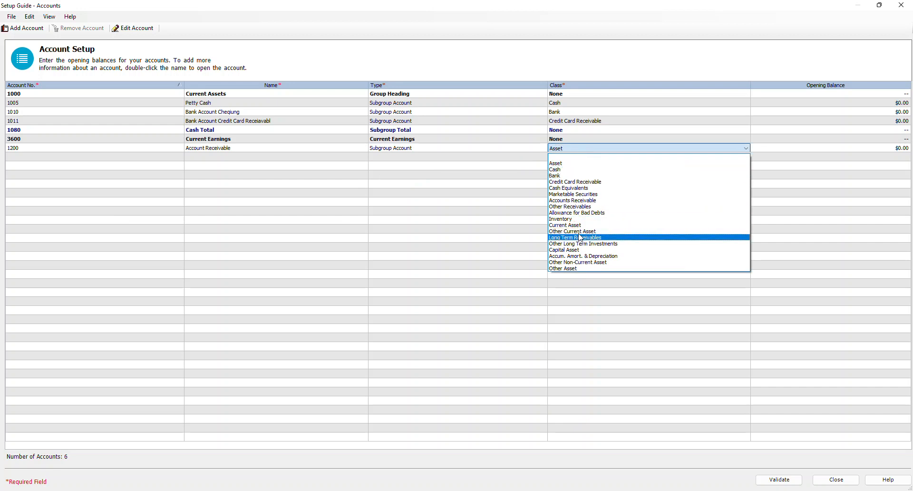
pyautogui.click(578, 200)
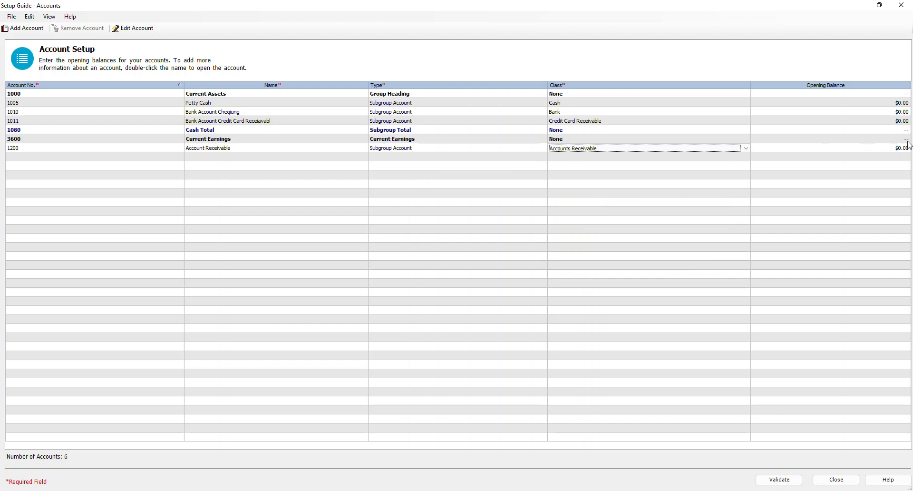
# Save account 1200 and choose to always save changes to records without asking
pyautogui.click(121, 158)
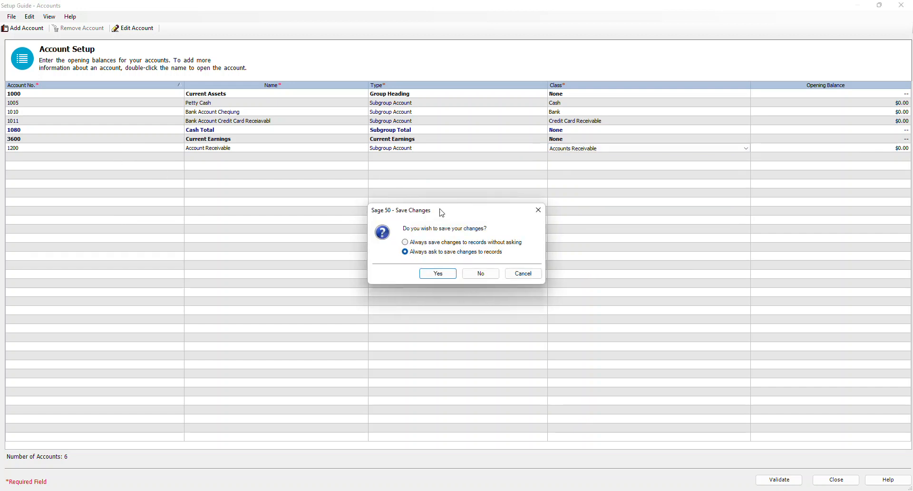
pyautogui.moveTo(442, 212); pyautogui.dragTo(515, 154)
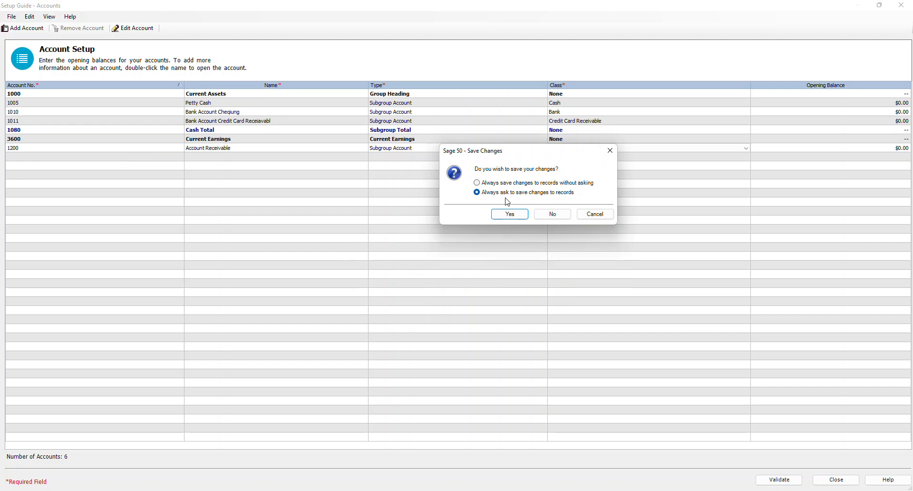
pyautogui.click(508, 185)
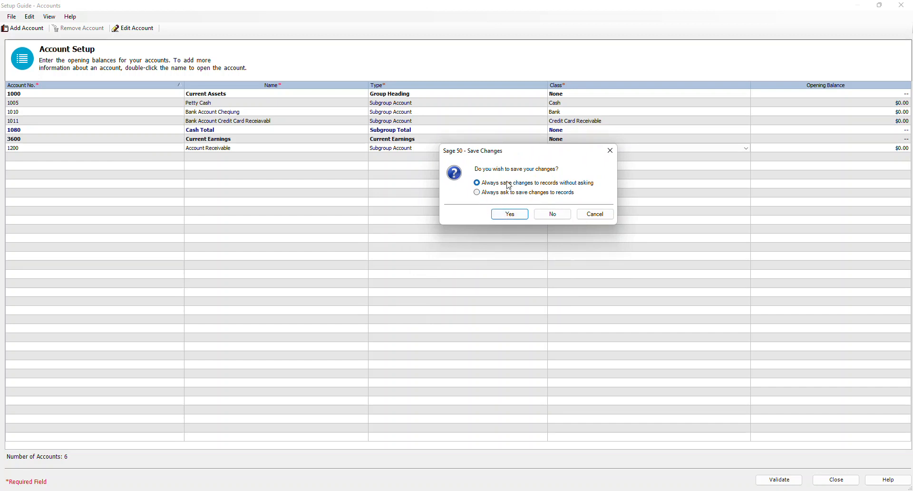
pyautogui.click(510, 214)
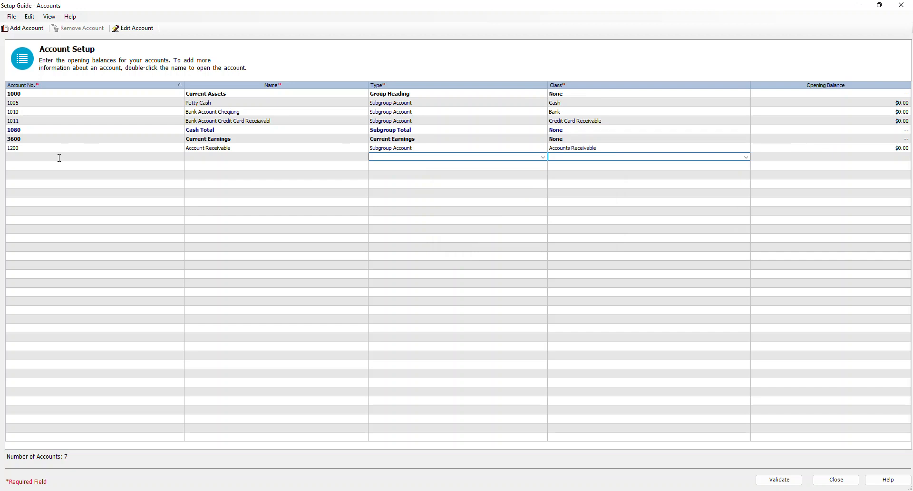
# Add account 1210, Allowance for Bad debt, as a Subgroup Account with the class Allowance for Bad Debts
pyautogui.press('Tab')
pyautogui.write('A')
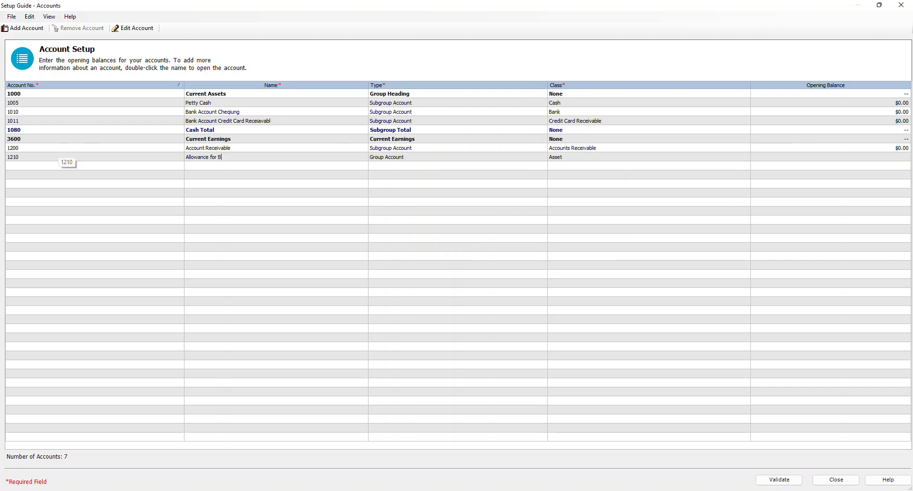
pyautogui.press('BackSpace')
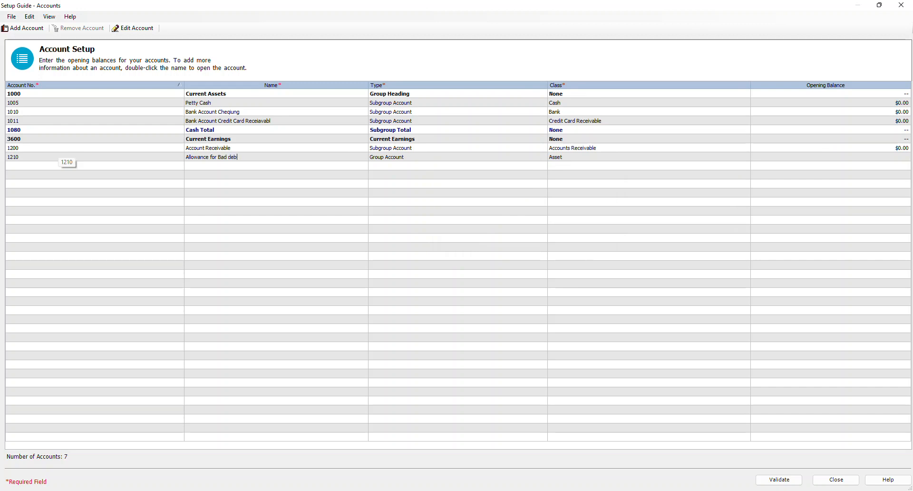
pyautogui.press('Tab')
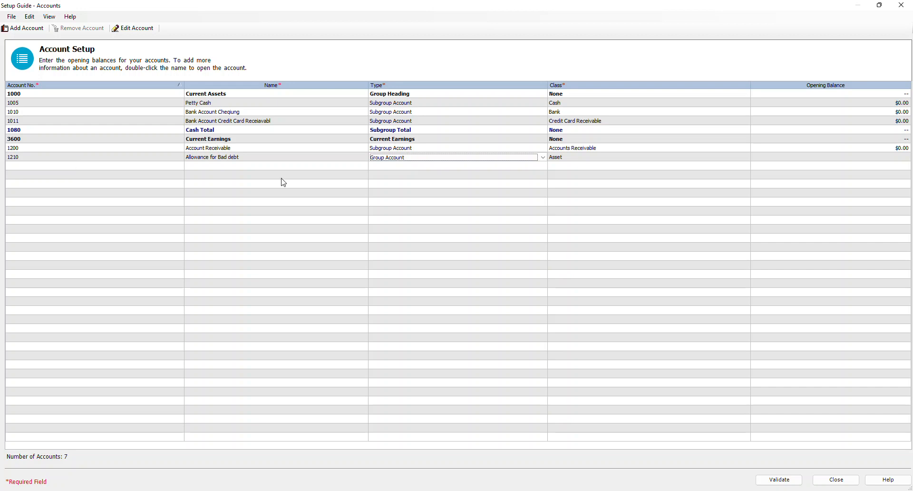
pyautogui.click(391, 159)
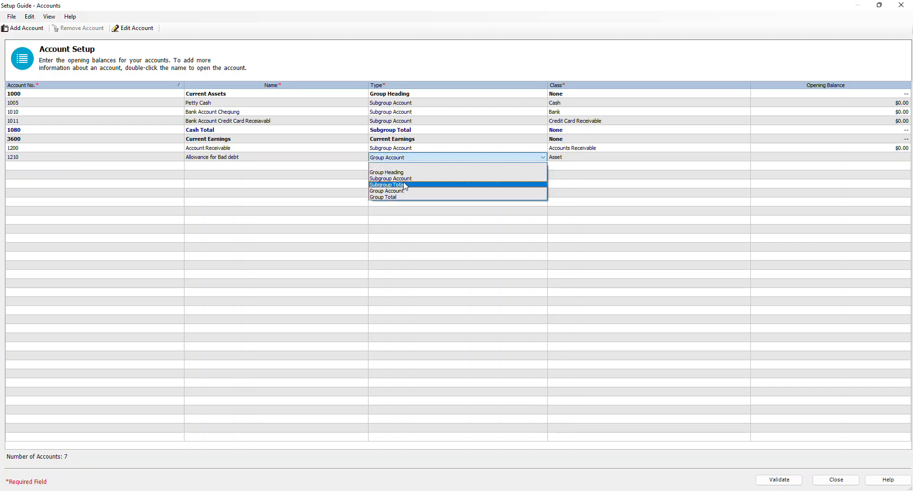
pyautogui.click(404, 179)
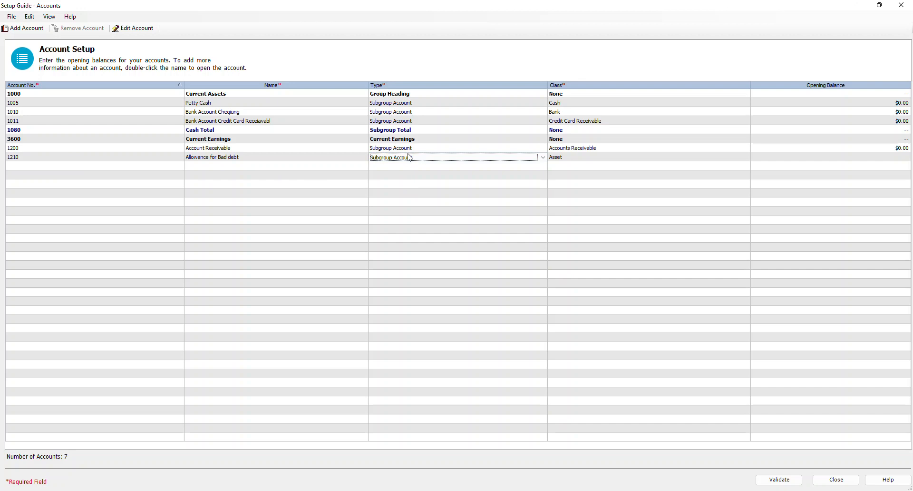
pyautogui.click(602, 160)
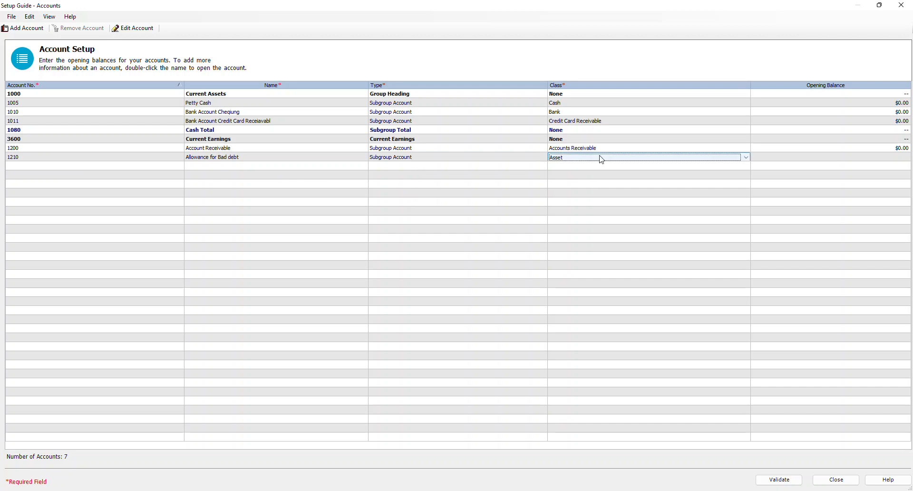
pyautogui.click(602, 159)
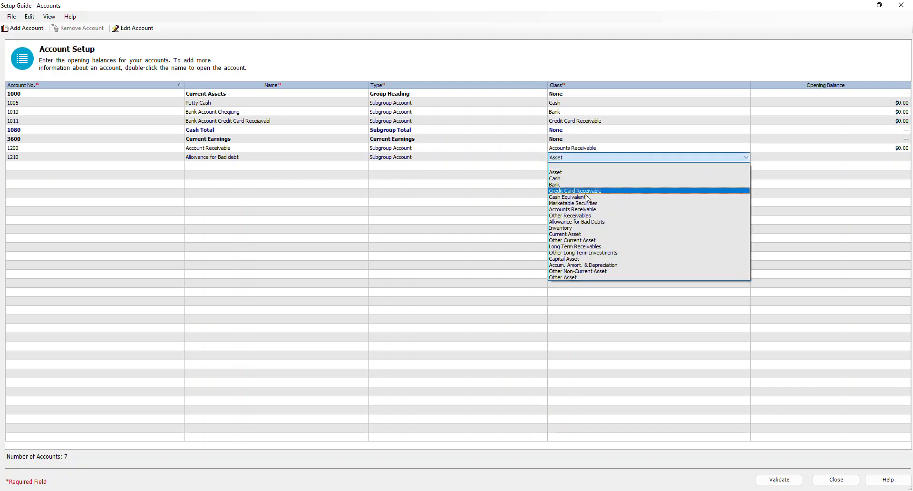
pyautogui.click(582, 222)
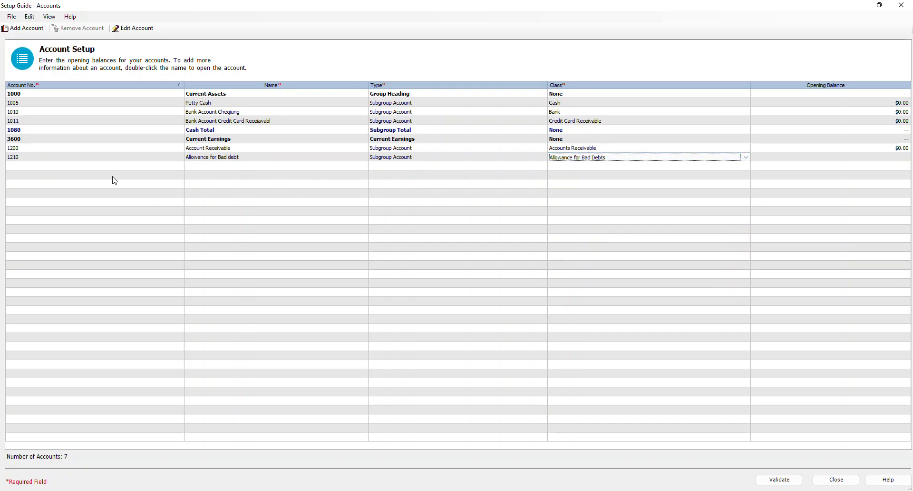
# Enter account 1219 with the name Net Receiables in the next empty row
pyautogui.click(104, 166)
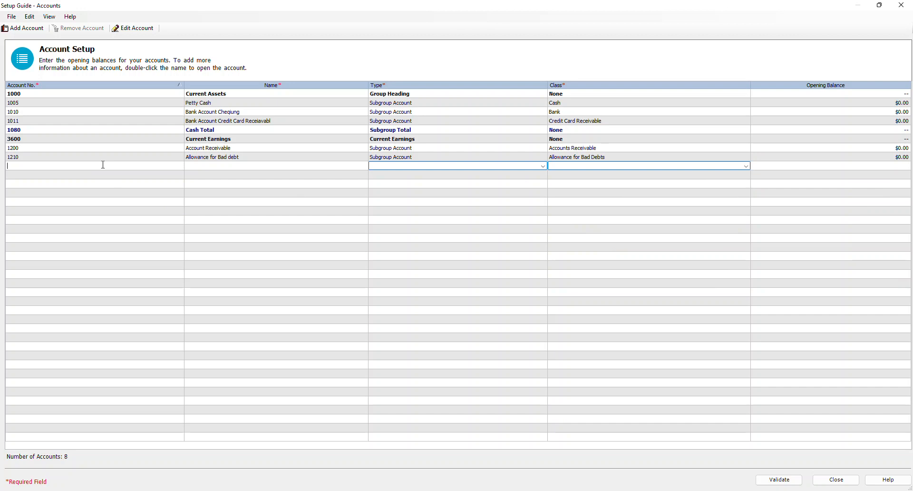
pyautogui.write('1219')
pyautogui.press('Tab')
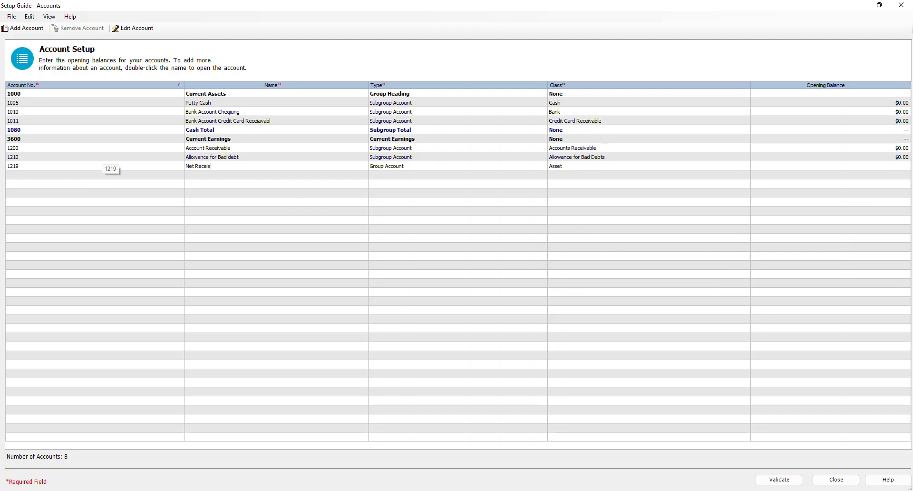
pyautogui.press('Tab')
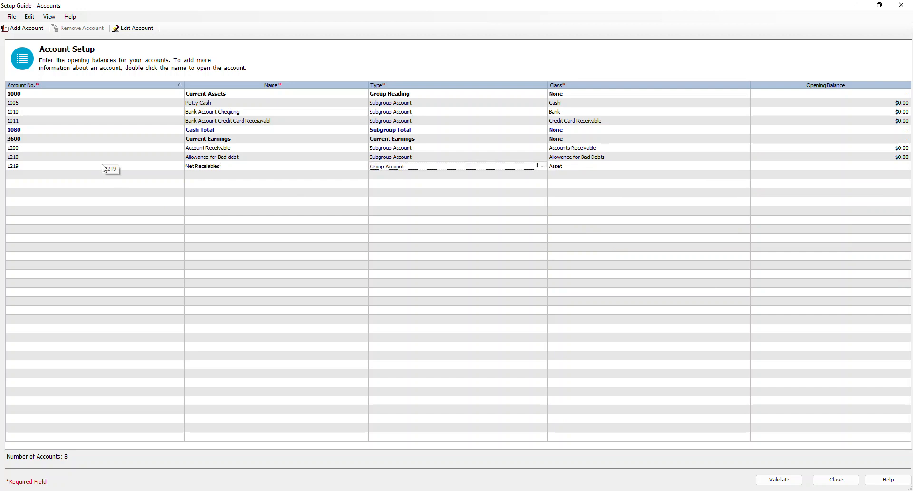
# Try the type Subgroup Account for account 1219 and open its class choices
pyautogui.click(420, 167)
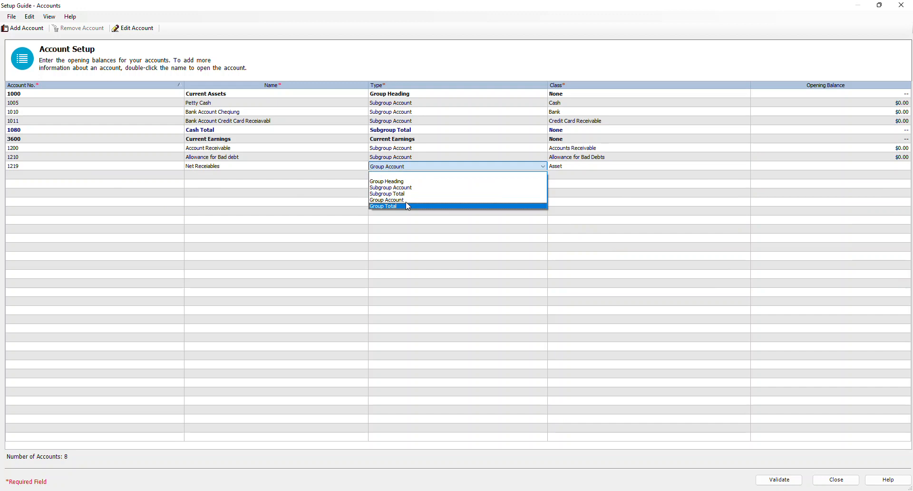
pyautogui.click(408, 187)
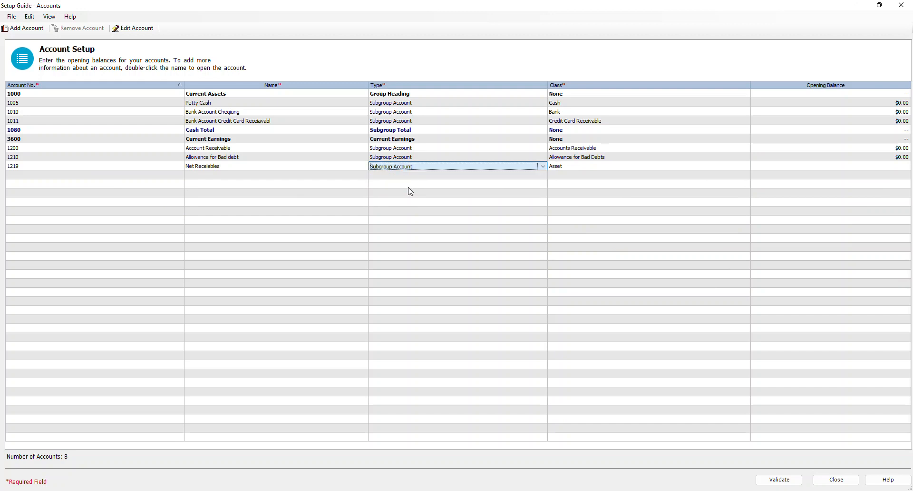
pyautogui.click(570, 168)
pyautogui.click(572, 168)
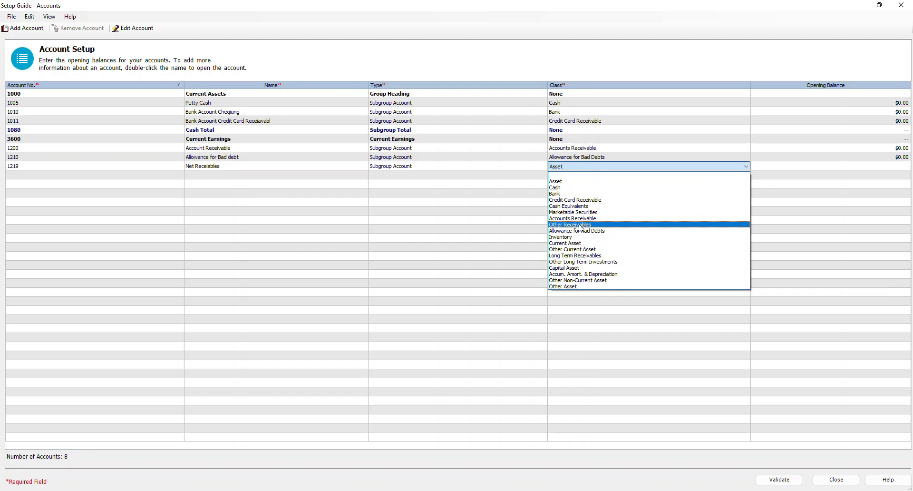
# Set the type of account 1219 to Subgroup Total and save the row
pyautogui.click(405, 165)
pyautogui.click(421, 169)
pyautogui.click(420, 168)
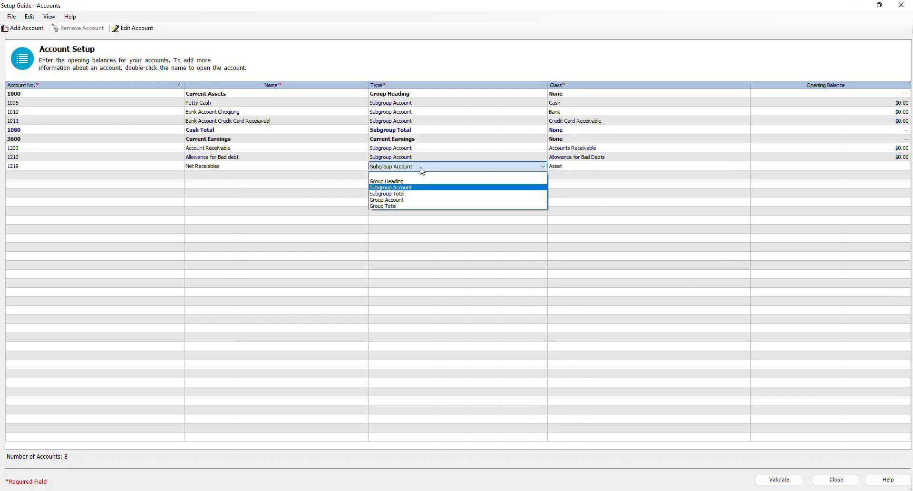
pyautogui.click(404, 194)
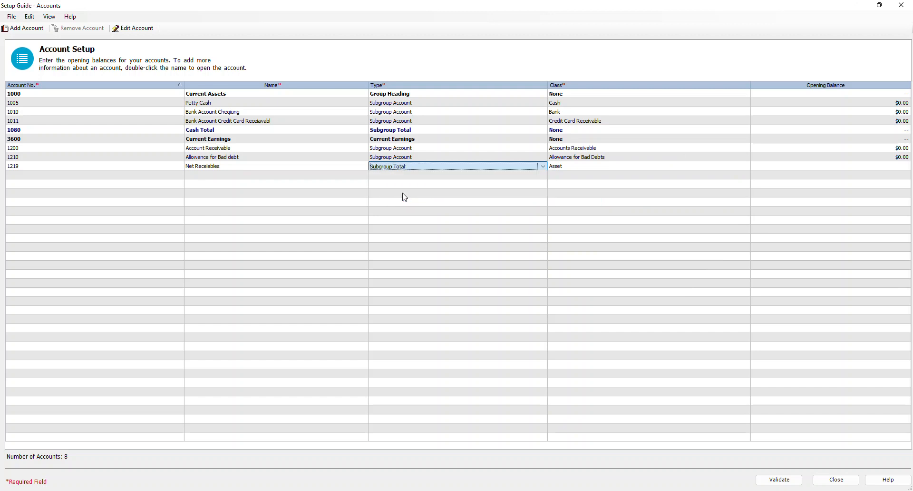
pyautogui.click(403, 193)
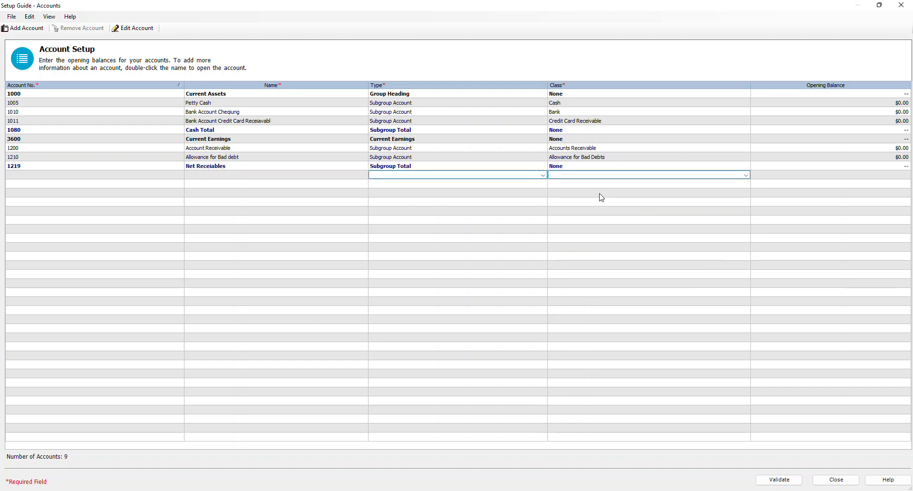
pyautogui.click(479, 165)
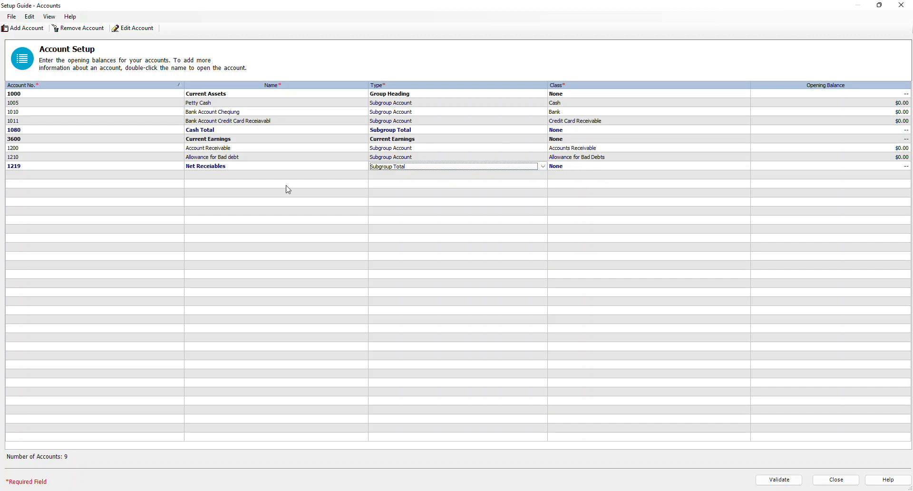
# Enter account 1240 with the name Inventory and the type Group Account in the next empty row
pyautogui.click(116, 175)
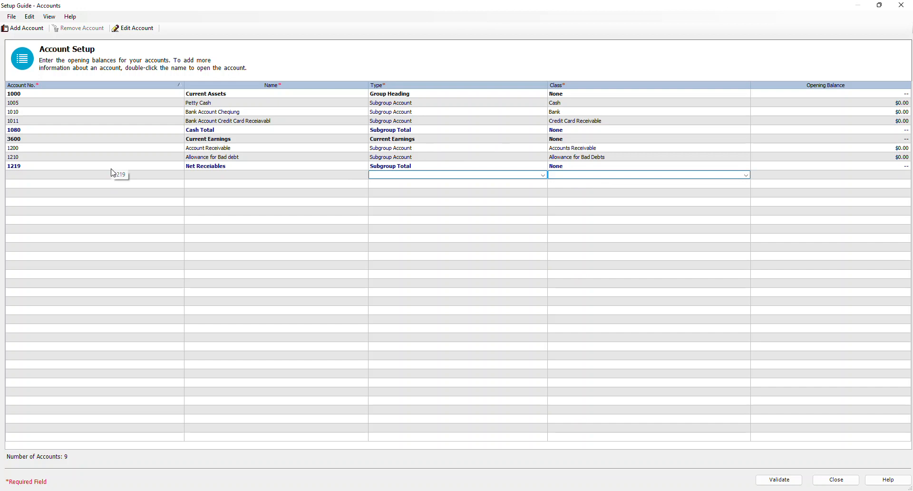
pyautogui.write('1240')
pyautogui.press('Tab')
pyautogui.write('In')
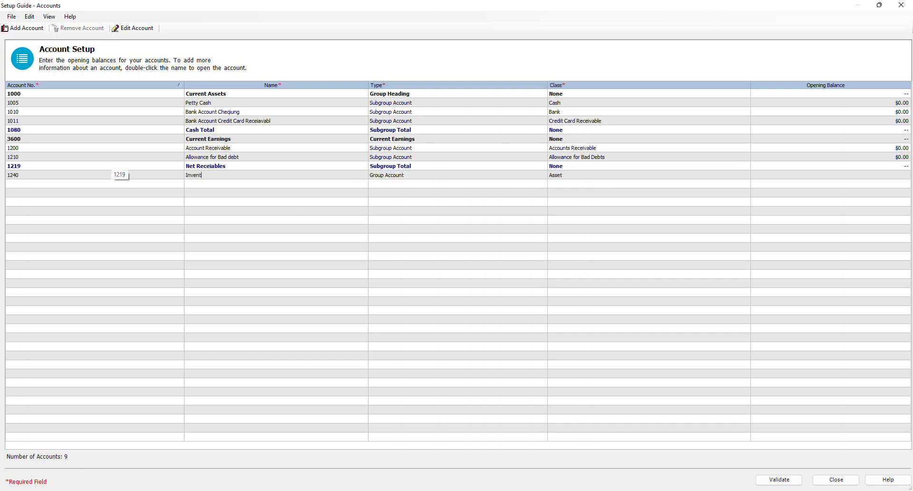
pyautogui.press('Tab')
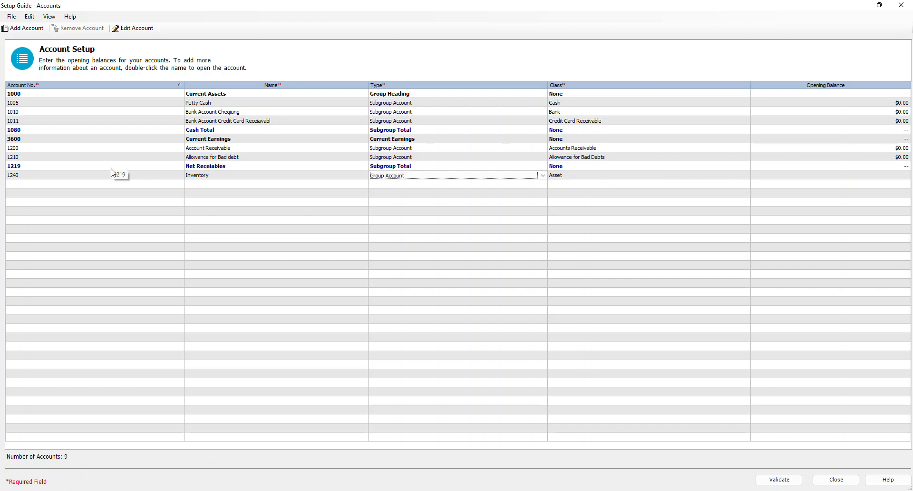
pyautogui.click(497, 178)
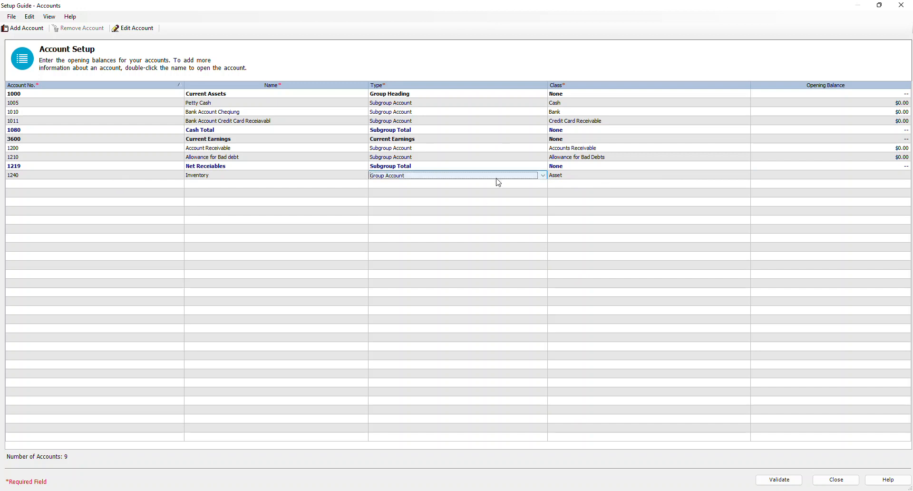
pyautogui.press('Tab')
# Set the class of account 1240 to Inventory
pyautogui.click(607, 180)
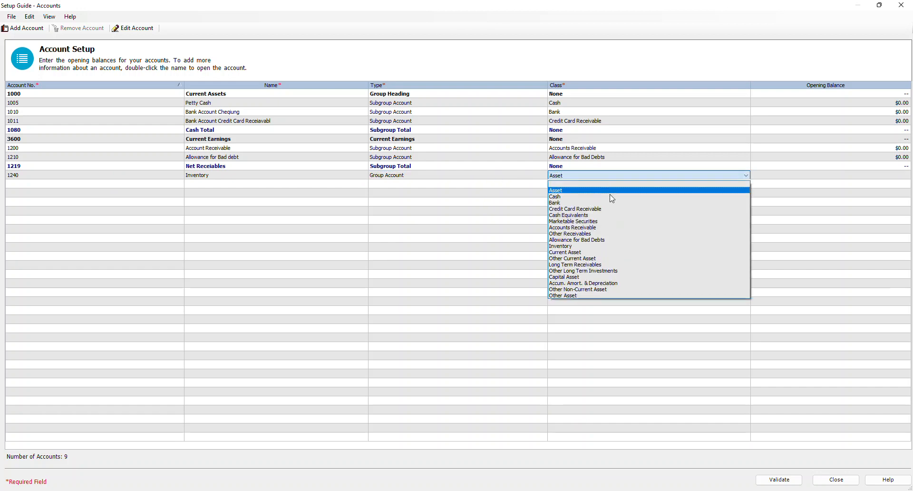
pyautogui.click(595, 240)
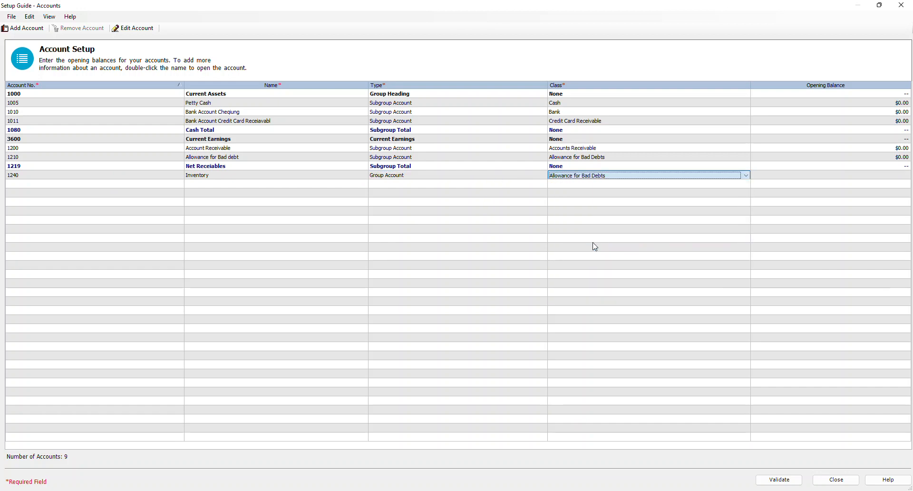
pyautogui.click(596, 177)
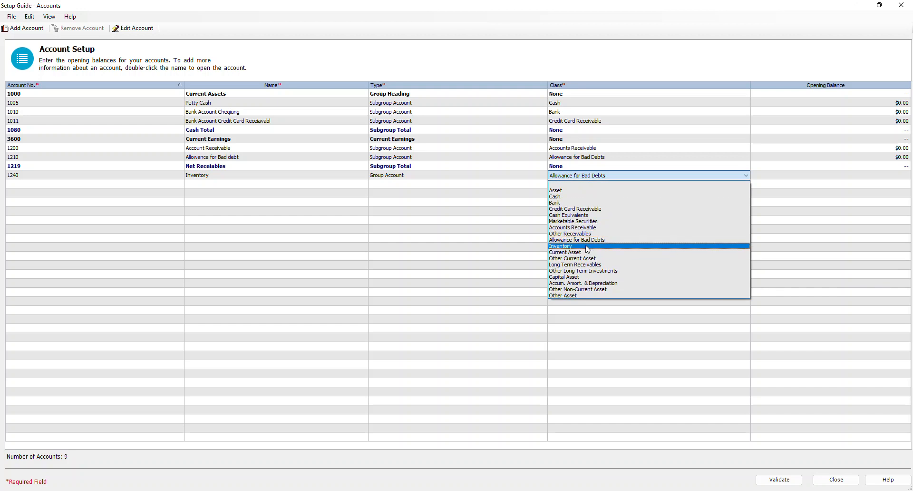
pyautogui.click(588, 246)
# Add account 1260 named Store/Office Supplies as a Group Account with the class Other Current Asset in the next empty row
pyautogui.click(96, 185)
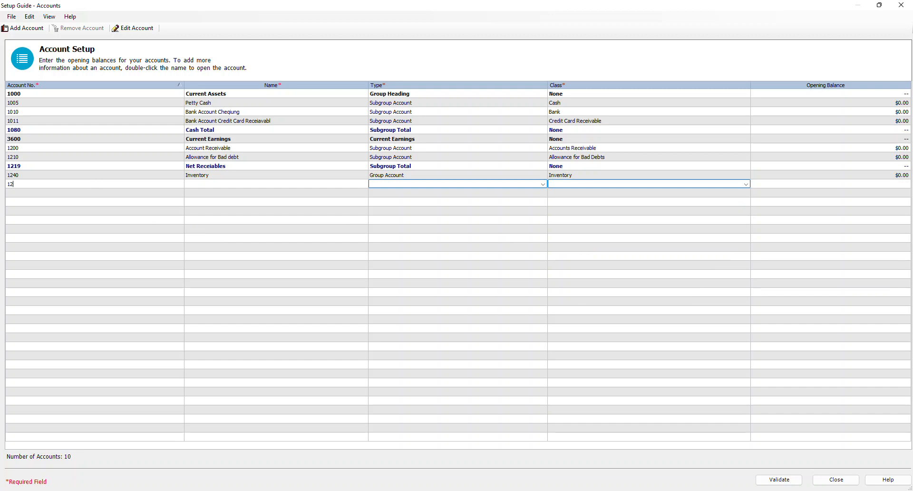
pyautogui.press('Tab')
pyautogui.write('S')
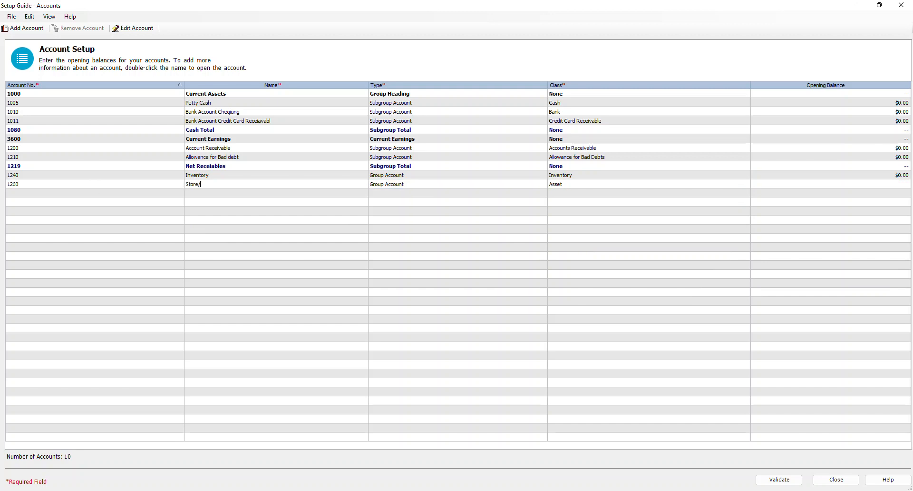
pyautogui.write('tore/Office Supplies')
pyautogui.press('Tab')
pyautogui.press('Tab')
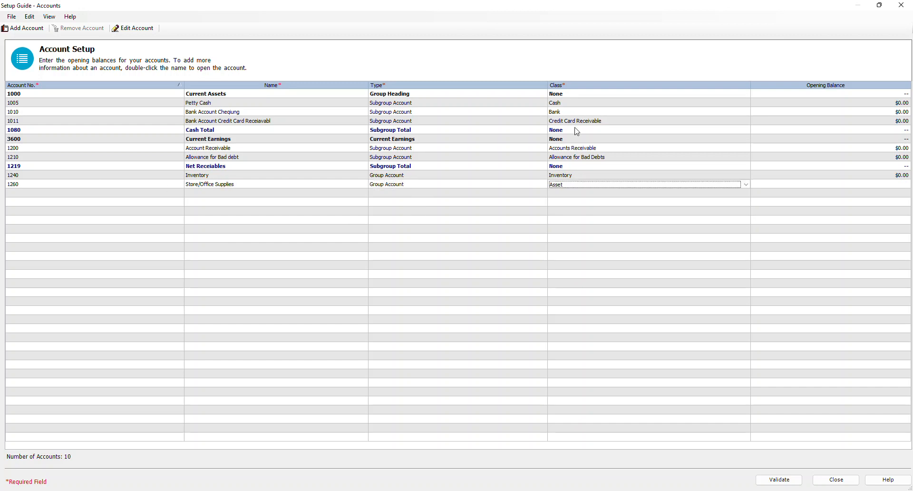
pyautogui.click(603, 187)
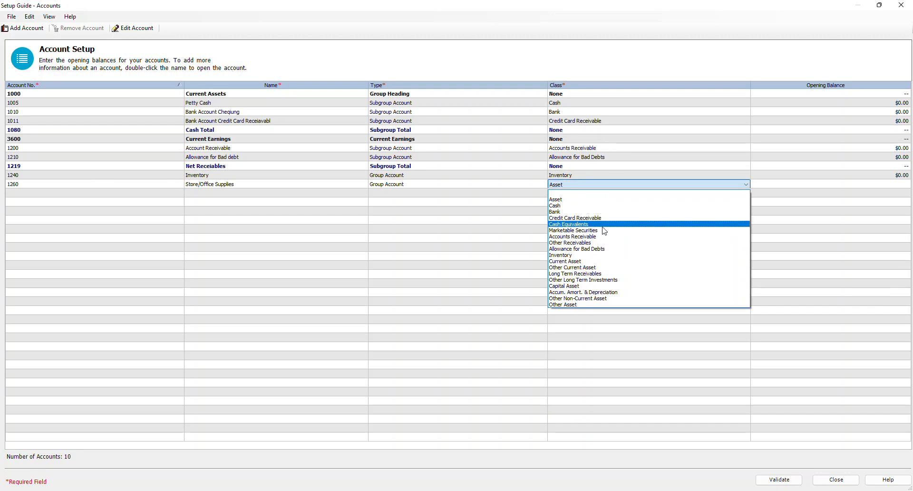
pyautogui.click(607, 269)
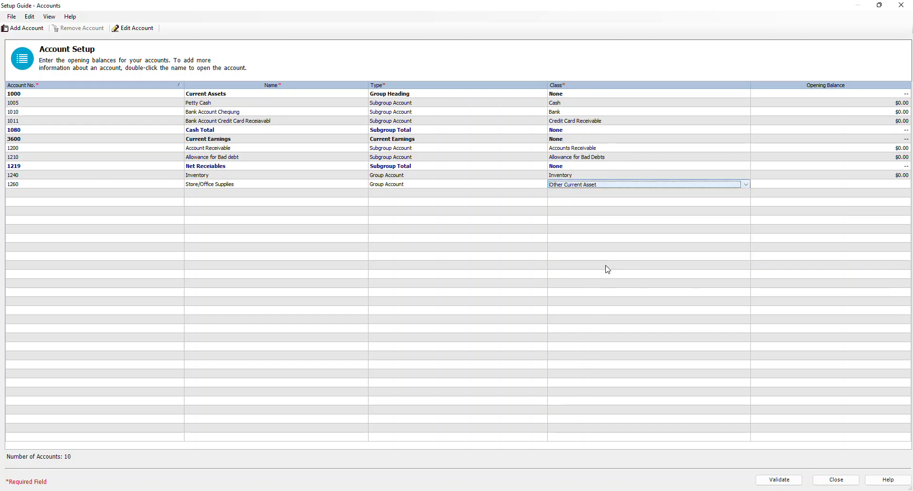
pyautogui.press('Tab')
pyautogui.press('Tab')
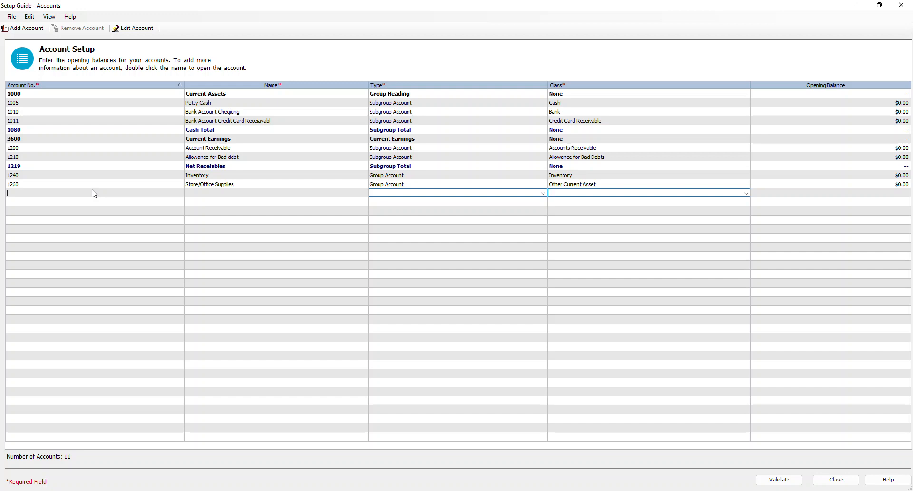
# Add account 1299 named Total Current Assets with the type Group Total below account 1260 and save the row
pyautogui.write('129')
pyautogui.press('Tab')
pyautogui.hotkey('shift', 'Tab')
pyautogui.write('1290')
pyautogui.press('Tab')
pyautogui.write('T')
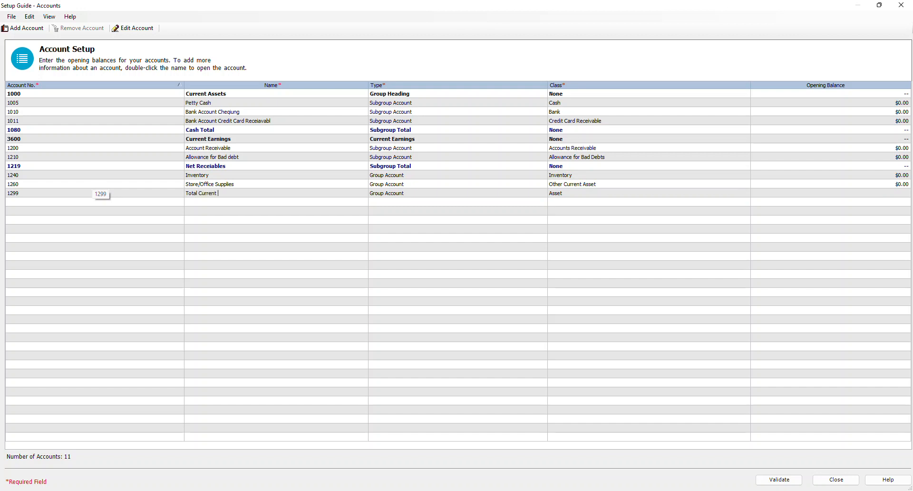
pyautogui.press('Tab')
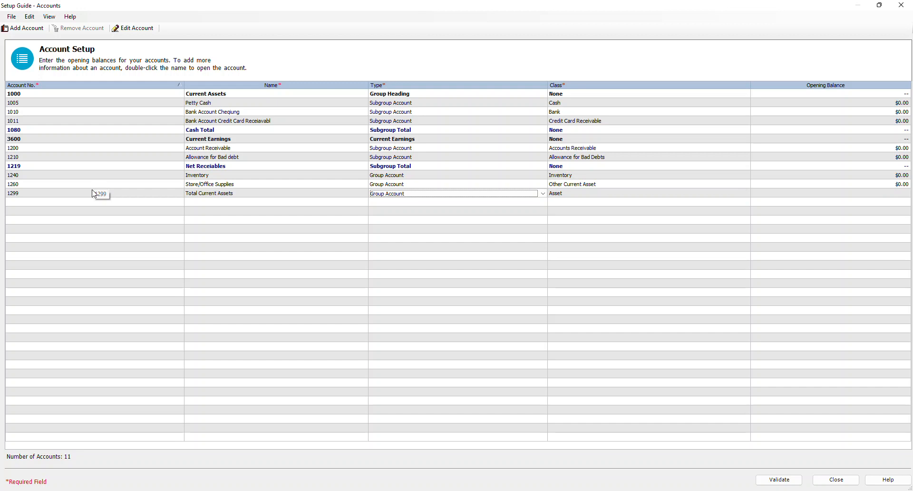
pyautogui.click(407, 194)
pyautogui.click(398, 234)
pyautogui.press('Tab')
pyautogui.click(268, 203)
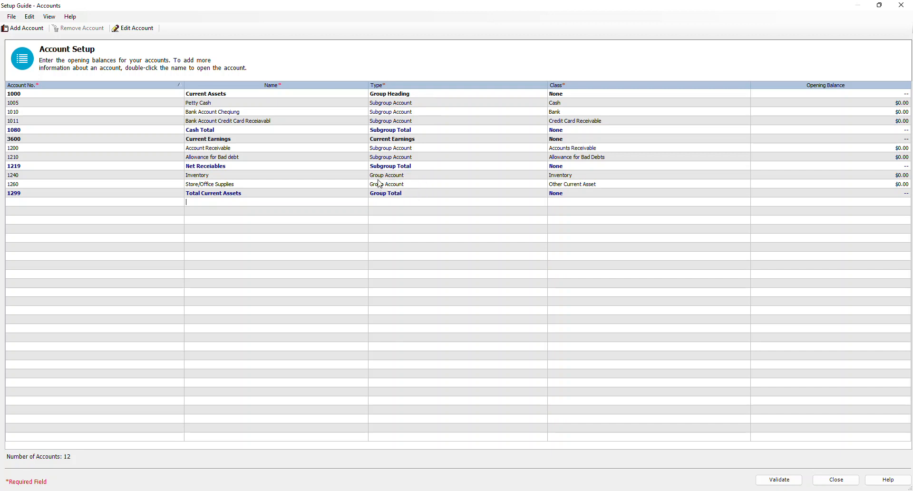
pyautogui.click(388, 95)
pyautogui.click(399, 196)
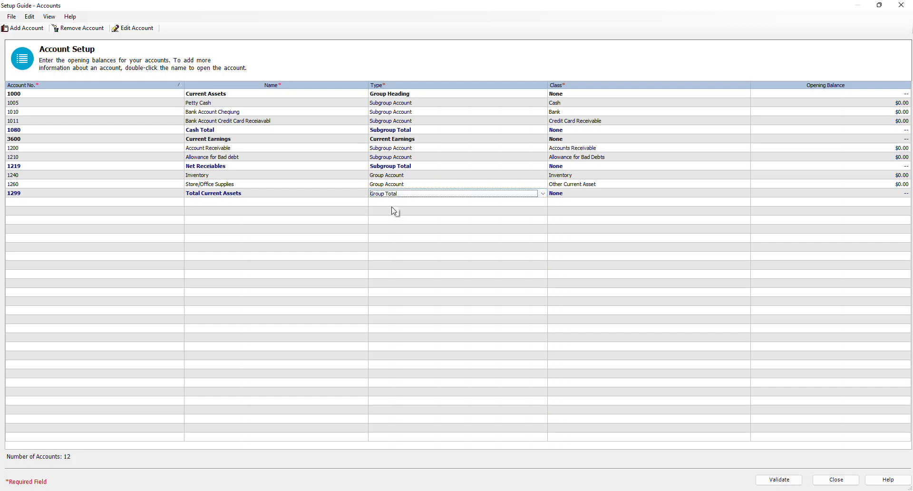
pyautogui.click(395, 211)
pyautogui.click(394, 203)
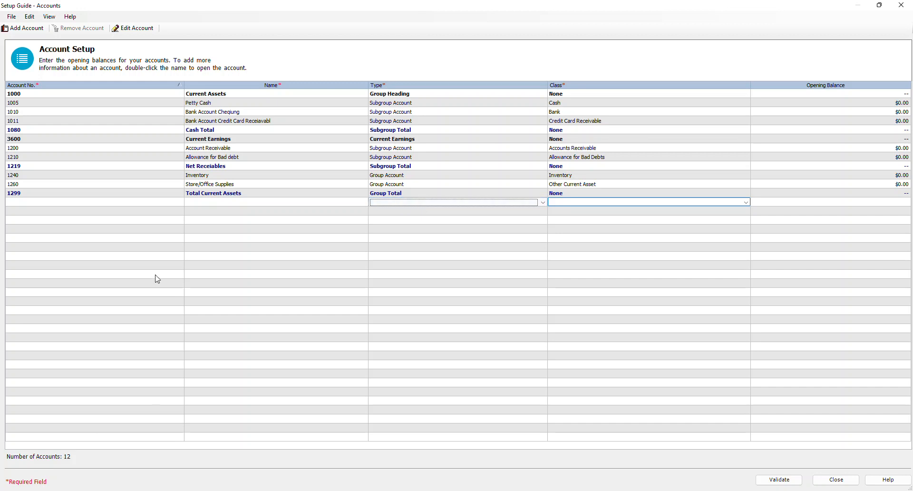
# Validate the logical order of the accounts entered so far and dismiss the resulting message
pyautogui.click(789, 483)
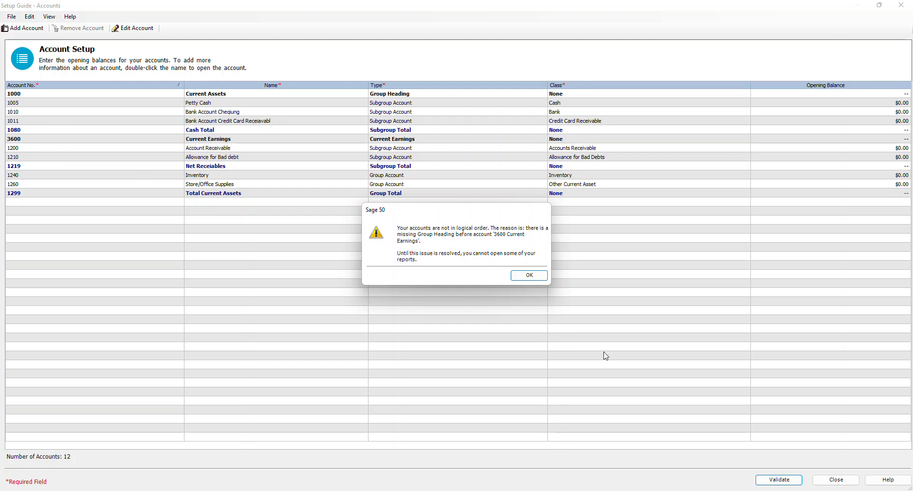
pyautogui.click(530, 275)
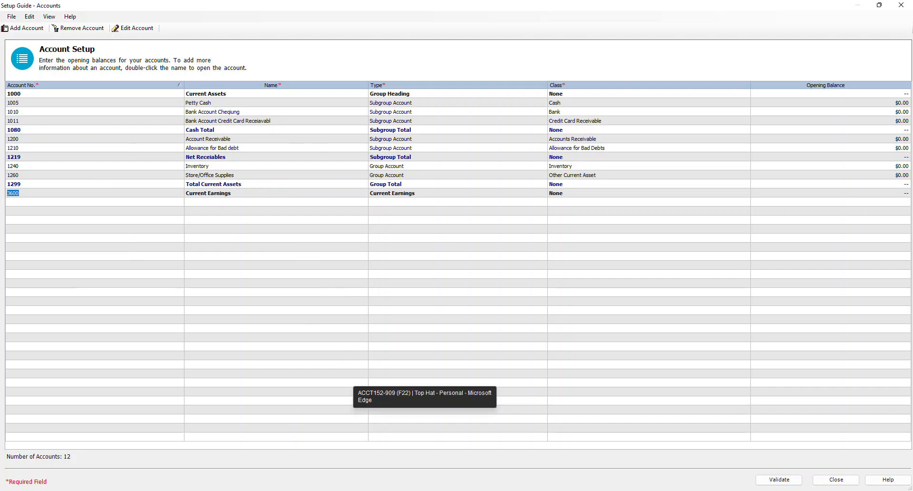
# Switch to the Top Hat textbook in Microsoft Edge, maximize it and examine the full Sarah's Kitchen Stores chart of accounts in Fig. 4A-32
pyautogui.click(425, 423)
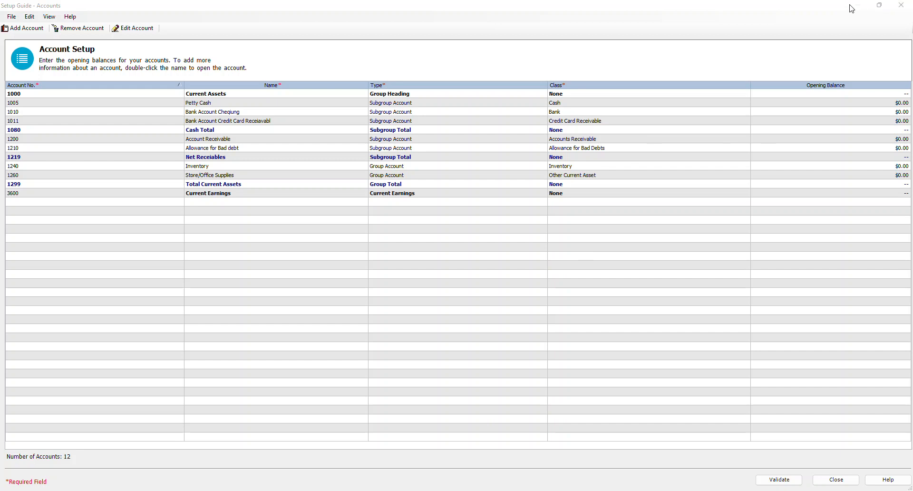
pyautogui.moveTo(0, 4); pyautogui.dragTo(633, 175)
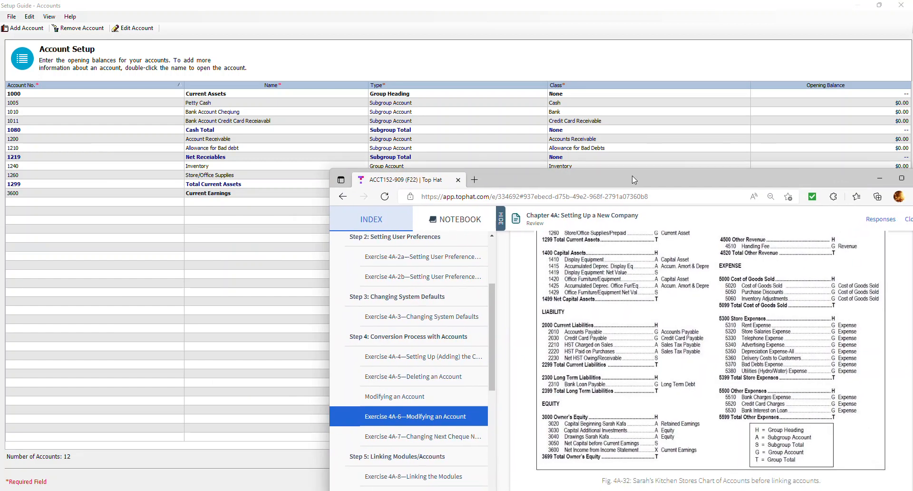
pyautogui.click(902, 177)
pyautogui.scroll(5, 339, 250)
pyautogui.scroll(-1, 507, 333)
pyautogui.scroll(-1, 507, 333)
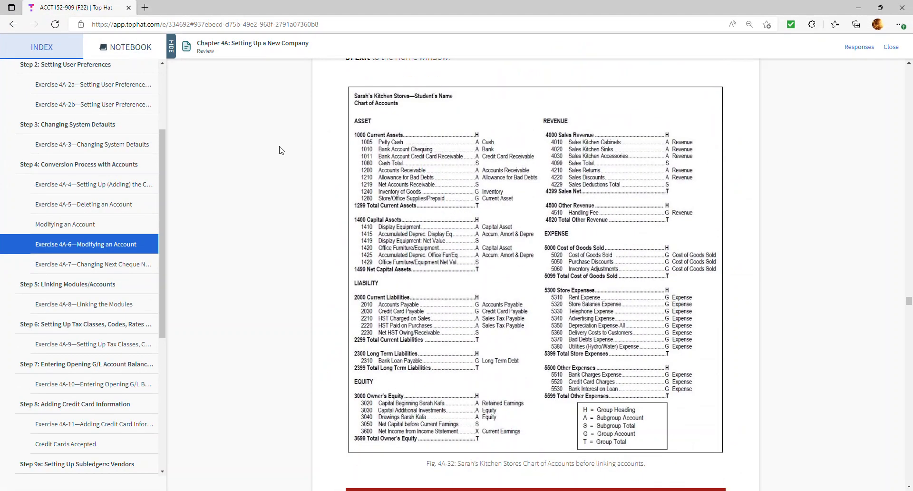